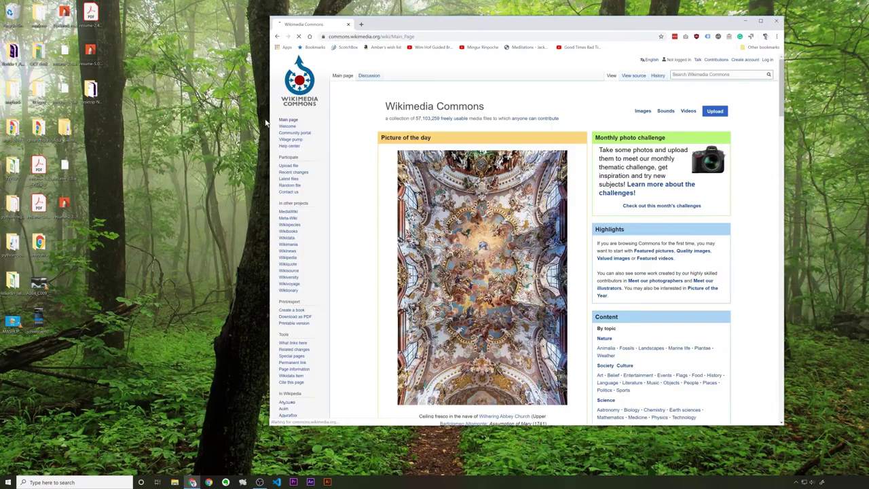
# Step: Search Wikimedia Commons for "oil painting" and browse the paintings in the Oil paintings category
pyautogui.click(686, 74)
pyautogui.write('oil pa')
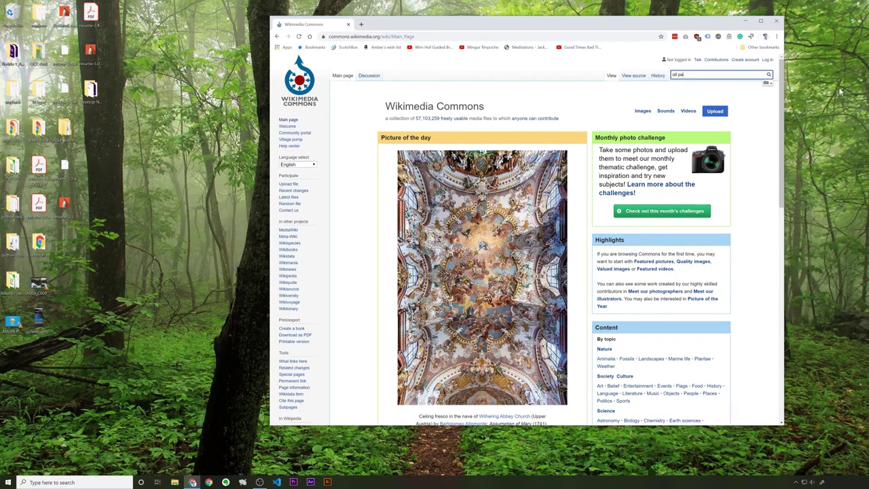
pyautogui.write('inting')
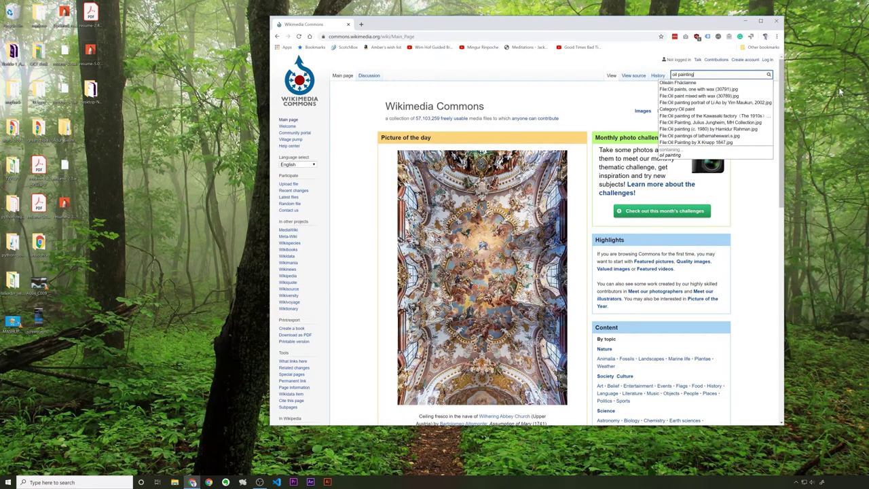
pyautogui.press('Return')
pyautogui.scroll(-10, 611, 142)
pyautogui.scroll(-2, 527, 271)
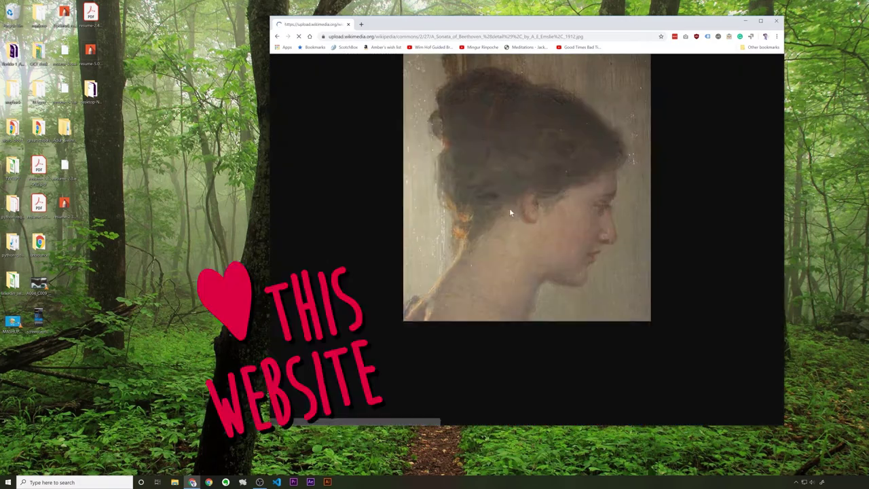
# Step: Save the full-size "A Sonata of Beethoven" image to a new desktop folder named paintings, and return to the category
pyautogui.hotkey('ctrl', 's')
pyautogui.hotkey('ctrl', 'shift', 'n')
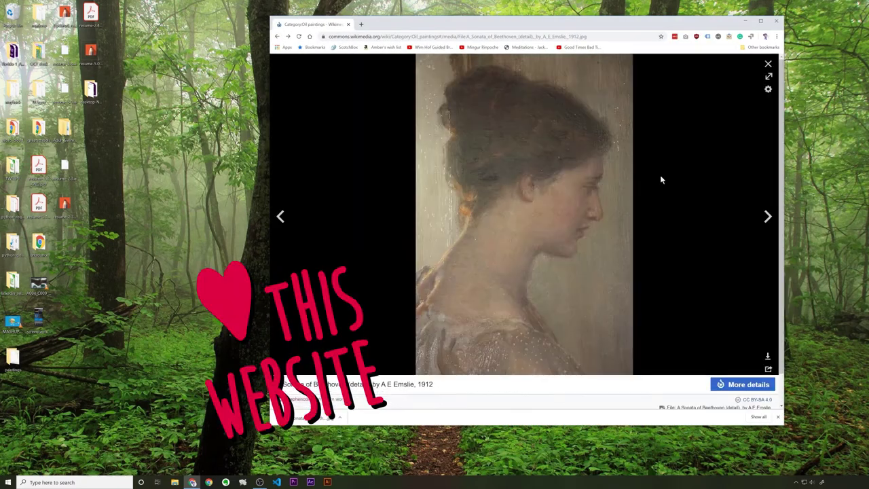
pyautogui.click(277, 37)
pyautogui.scroll(-15, 442, 330)
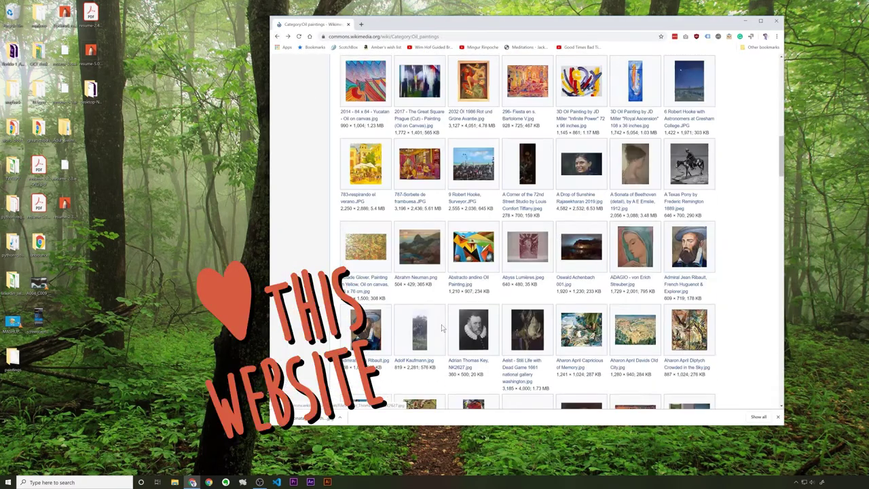
# Step: Download the full-size "Abstracto andino Oil Painting" image and return to the category page
pyautogui.click(471, 248)
pyautogui.click(514, 206)
pyautogui.rightClick(514, 205)
pyautogui.click(555, 220)
pyautogui.press('Return')
pyautogui.click(278, 37)
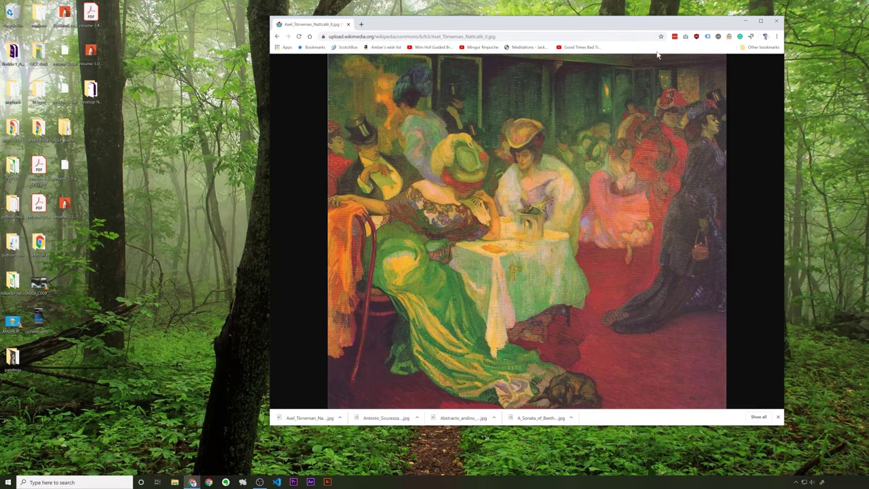
# Step: Switch to After Effects and import the four painting images from the desktop's paintings/images folder as footage, dismissing any error messages
pyautogui.click(310, 483)
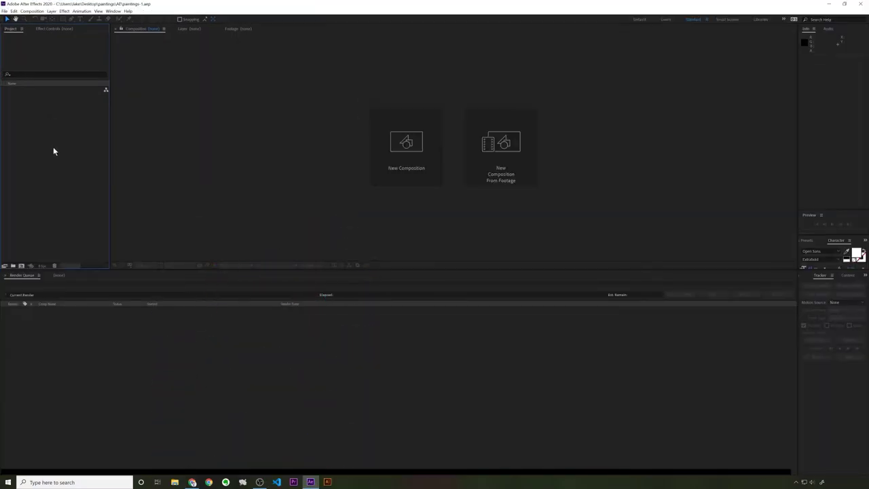
pyautogui.hotkey('ctrl', 'i')
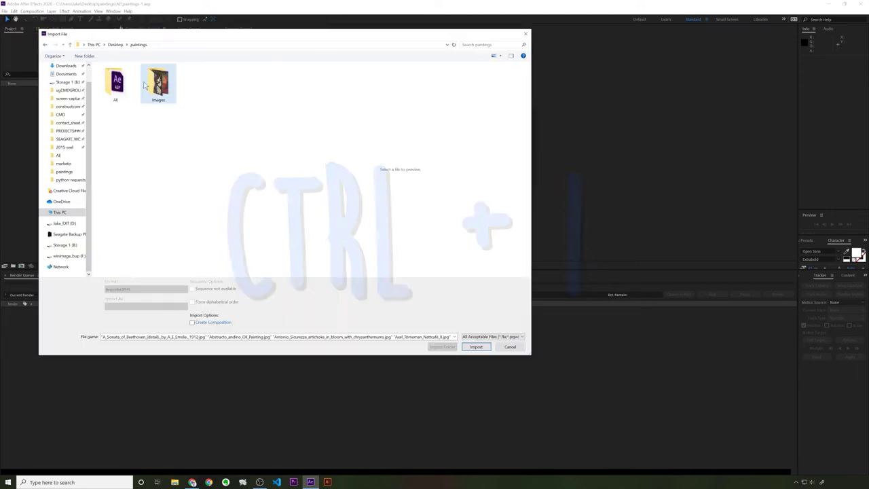
pyautogui.doubleClick(144, 83)
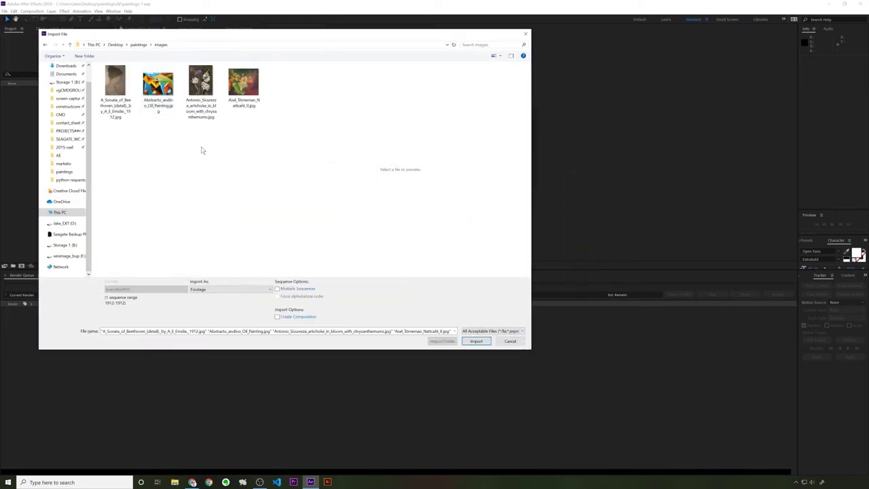
pyautogui.moveTo(244, 155); pyautogui.dragTo(118, 79)
pyautogui.click(476, 342)
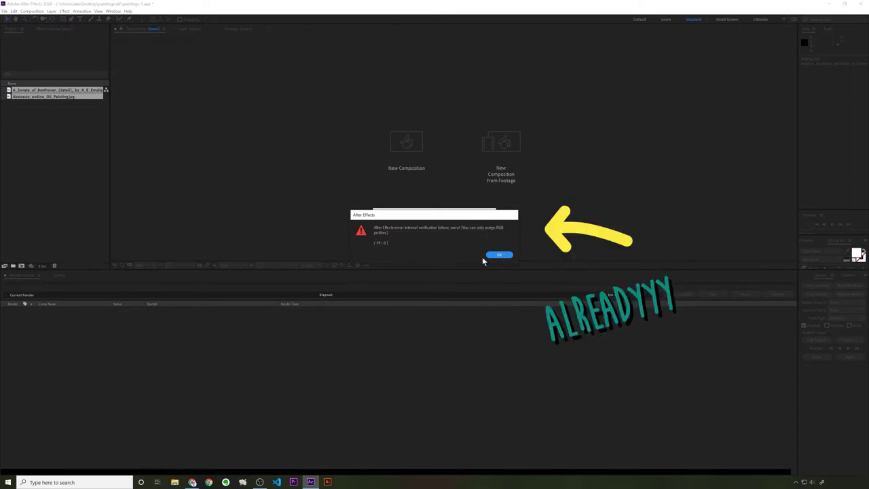
pyautogui.click(500, 255)
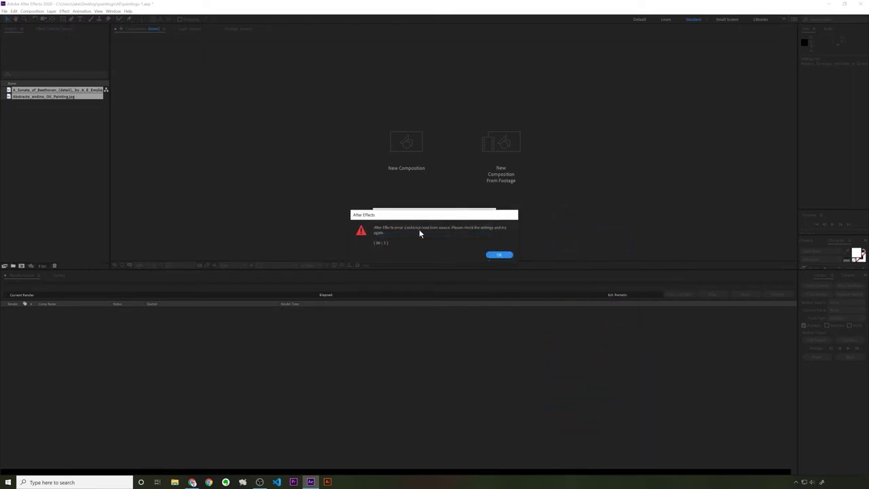
pyautogui.click(501, 255)
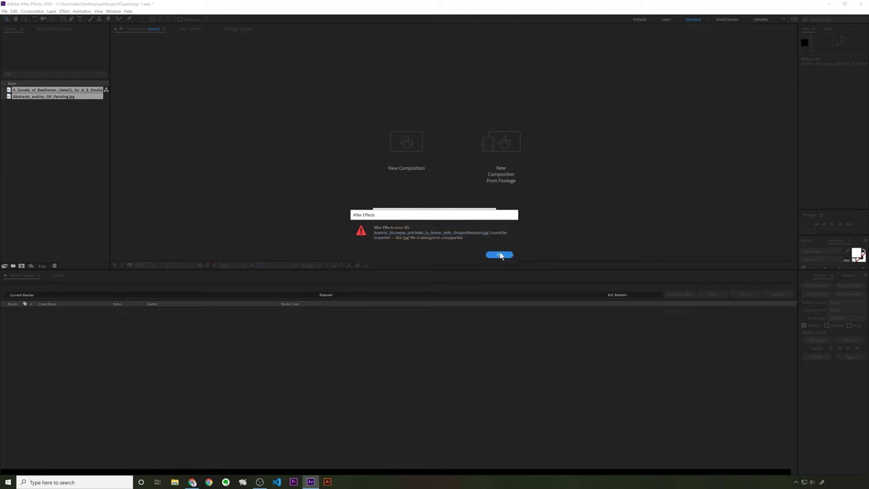
pyautogui.click(501, 254)
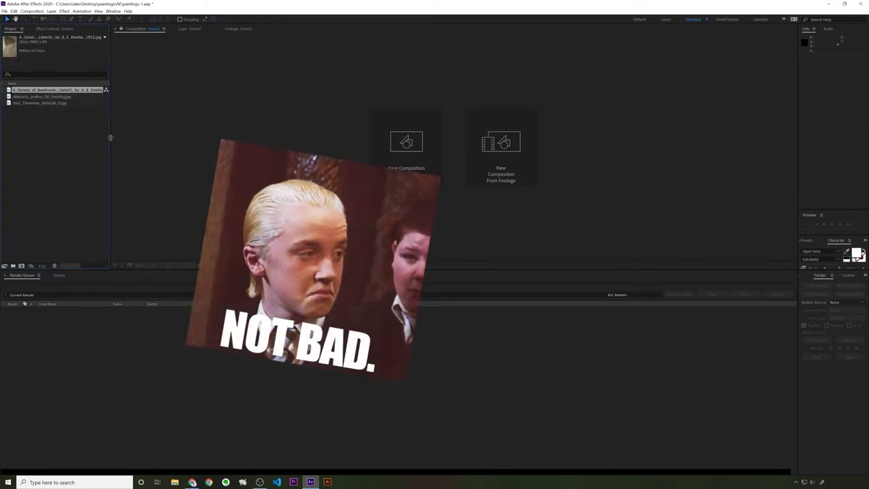
# Step: Create a new composition with the HDTV 1080 24 preset and a duration of 0:00:30:00
pyautogui.moveTo(111, 138); pyautogui.dragTo(200, 153)
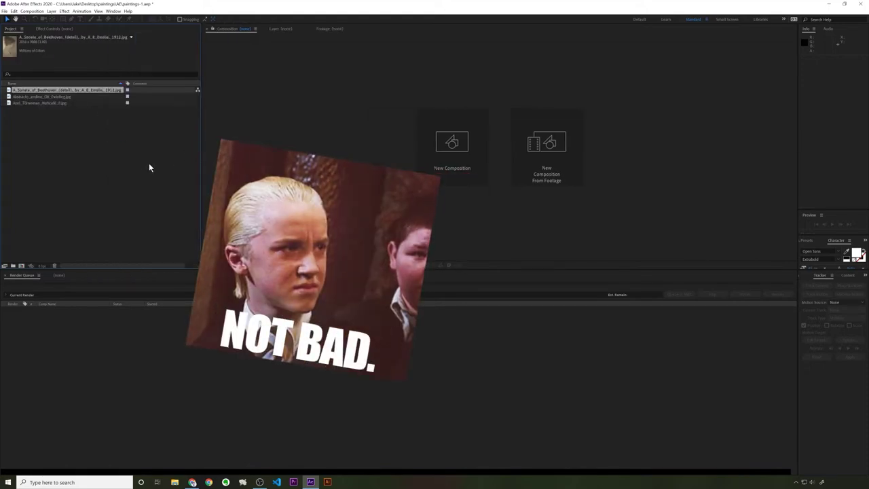
pyautogui.click(21, 266)
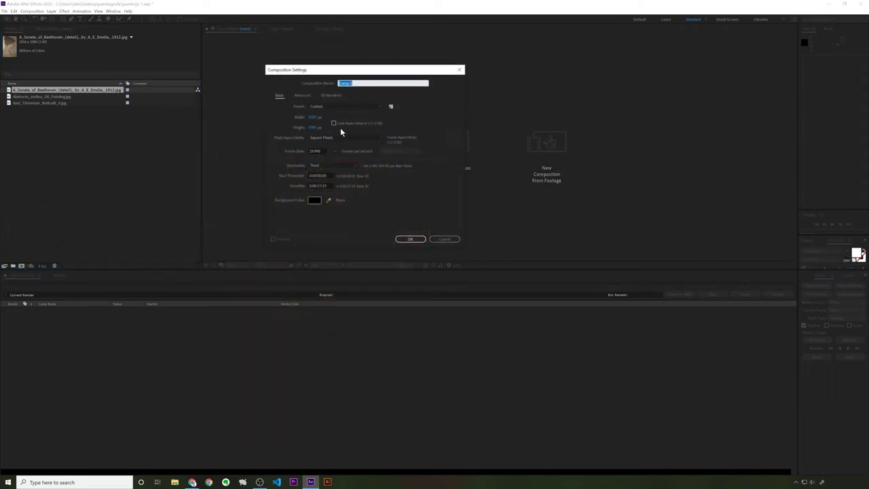
pyautogui.click(334, 108)
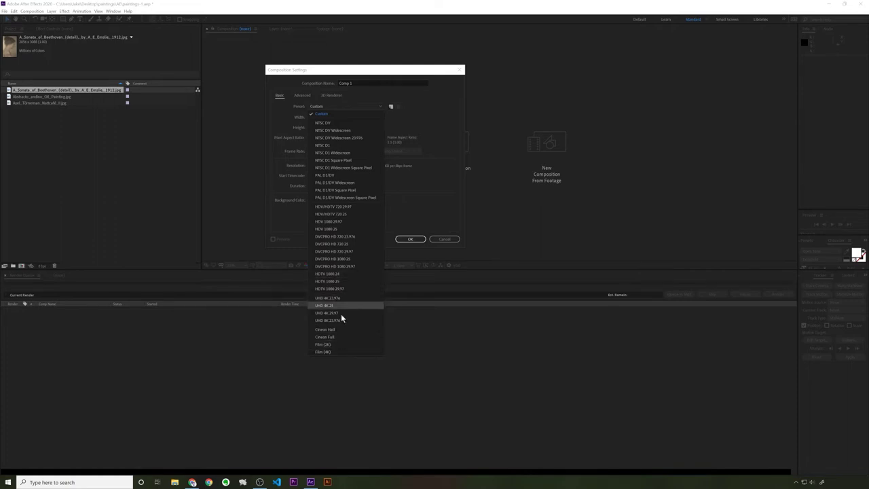
pyautogui.click(335, 274)
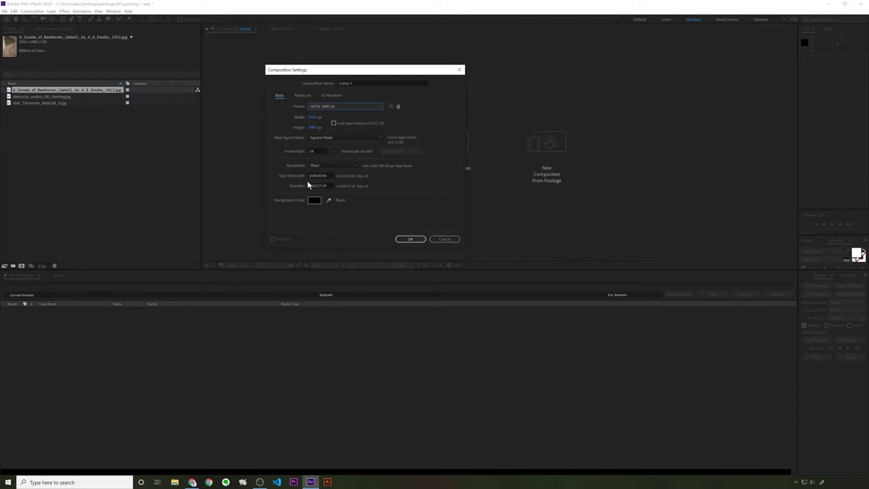
pyautogui.moveTo(330, 186); pyautogui.dragTo(317, 186)
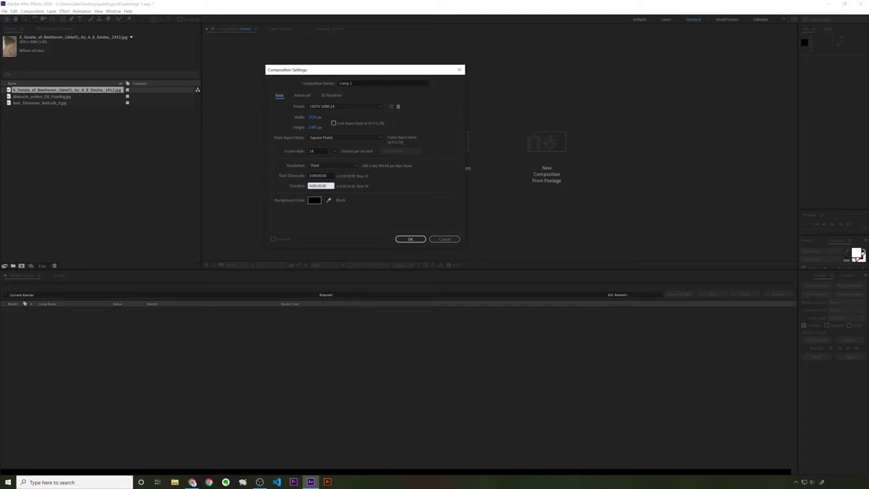
pyautogui.press('Return')
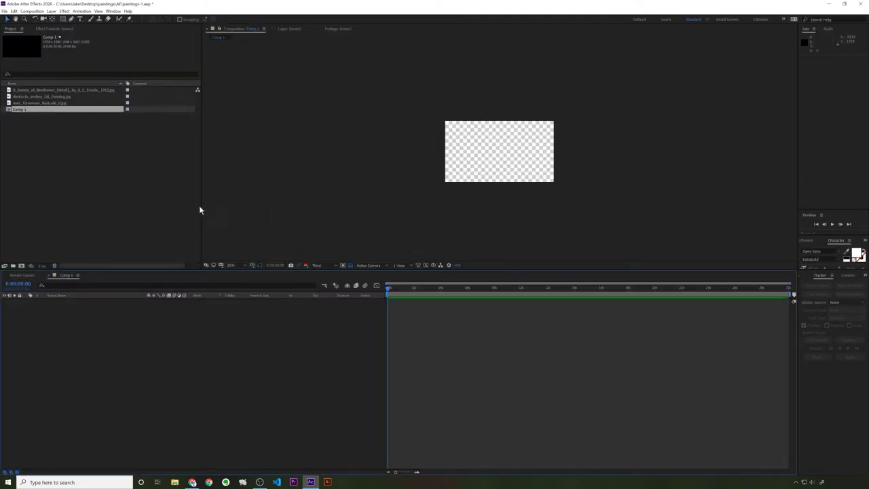
# Step: Add the three imported painting images to the Comp 1 timeline as layers
pyautogui.click(32, 103)
pyautogui.keyDown('shift'); pyautogui.click(38, 90); pyautogui.keyUp('shift')
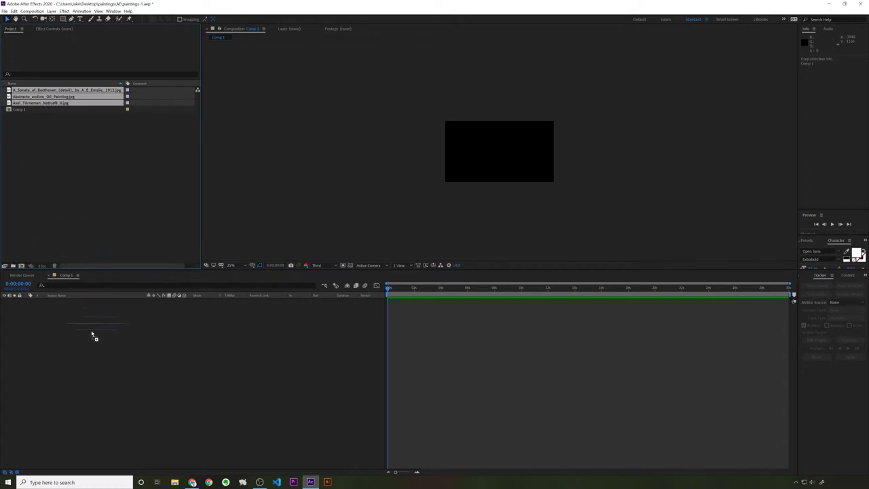
pyautogui.moveTo(93, 335); pyautogui.dragTo(101, 342)
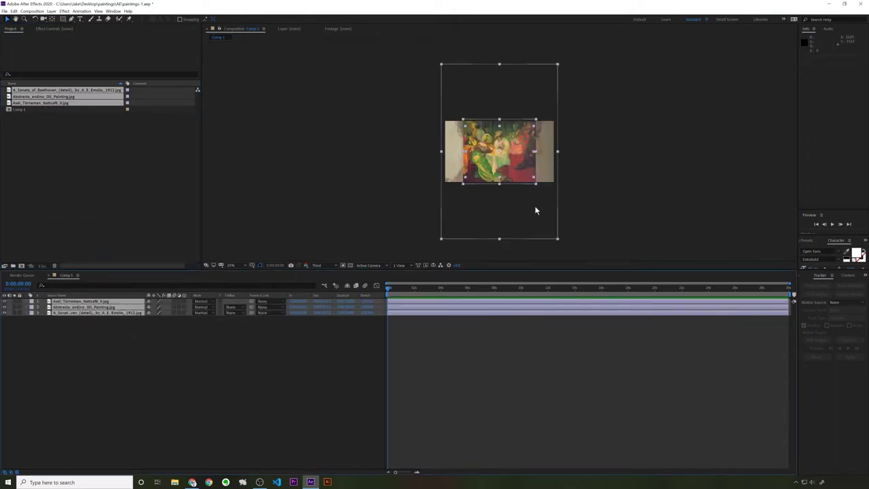
pyautogui.click(66, 332)
pyautogui.moveTo(515, 160); pyautogui.dragTo(498, 160)
pyautogui.hotkey('ctrl', 'z')
# Step: Hide all three painting layers in Comp 1 and leave no layer selected
pyautogui.moveTo(5, 301); pyautogui.dragTo(5, 313)
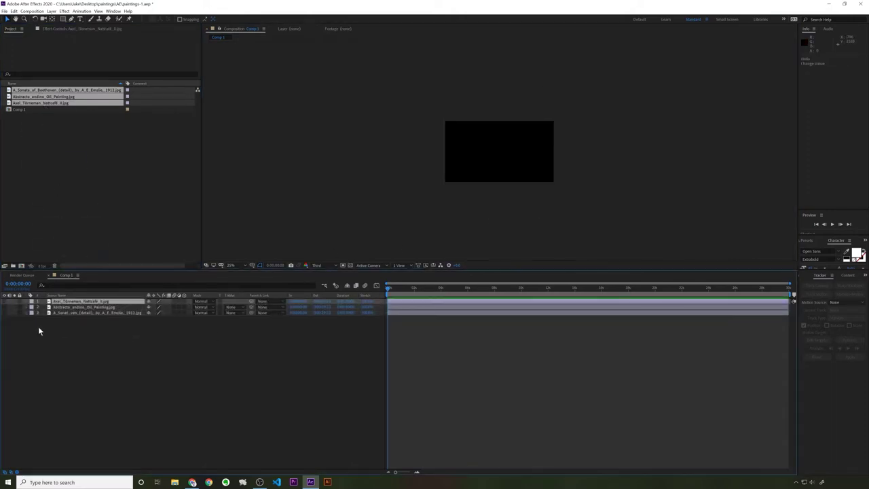
pyautogui.click(39, 328)
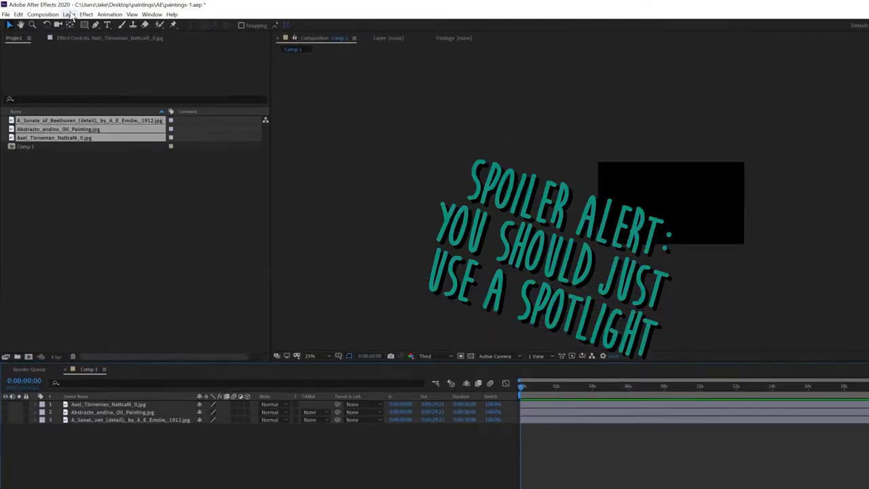
# Step: Create a new shape layer and draw a closed triangle in the middle of the composition with the Pen tool
pyautogui.click(51, 11)
pyautogui.moveTo(59, 17)
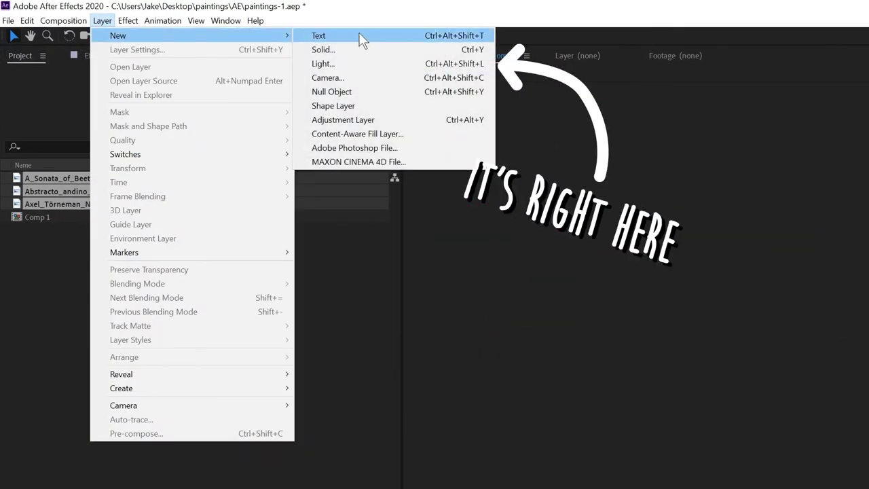
pyautogui.click(352, 106)
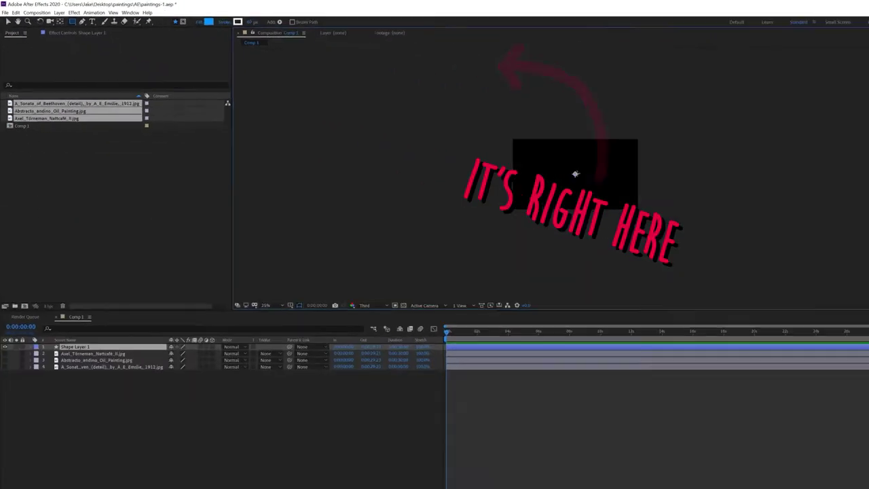
pyautogui.click(280, 22)
pyautogui.click(82, 22)
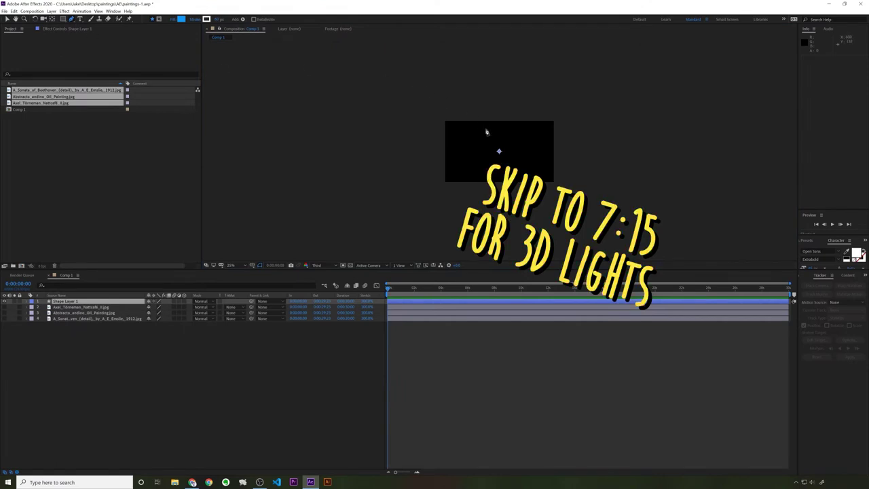
pyautogui.click(498, 131)
pyautogui.click(479, 173)
pyautogui.click(526, 173)
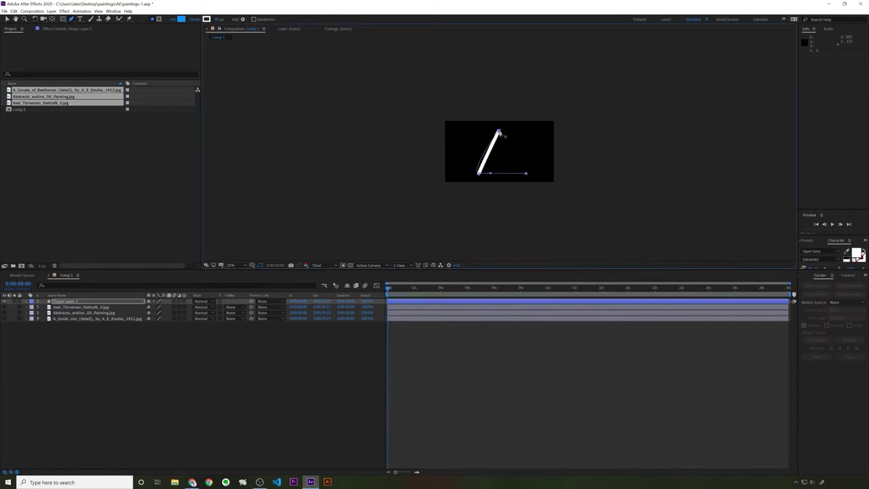
pyautogui.click(498, 131)
# Step: Expand the shape layer's contents down to Shape 1 and turn off its stroke
pyautogui.click(26, 301)
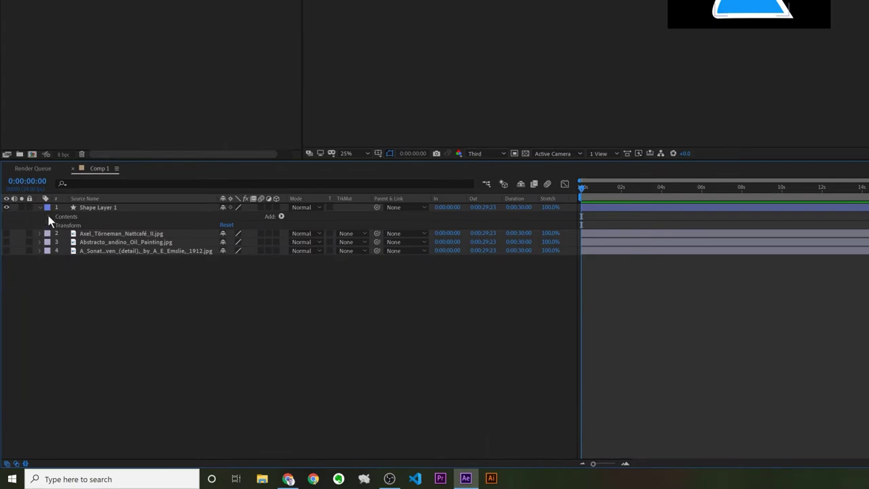
pyautogui.click(48, 216)
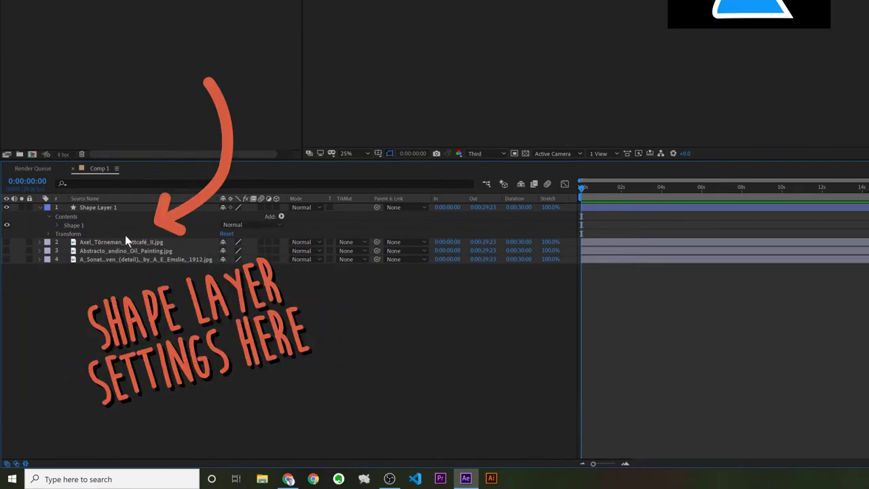
pyautogui.click(57, 224)
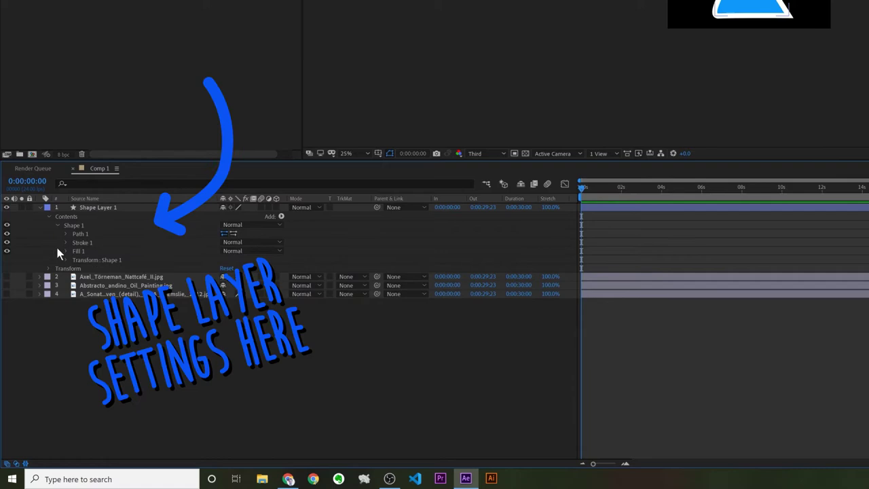
pyautogui.click(6, 242)
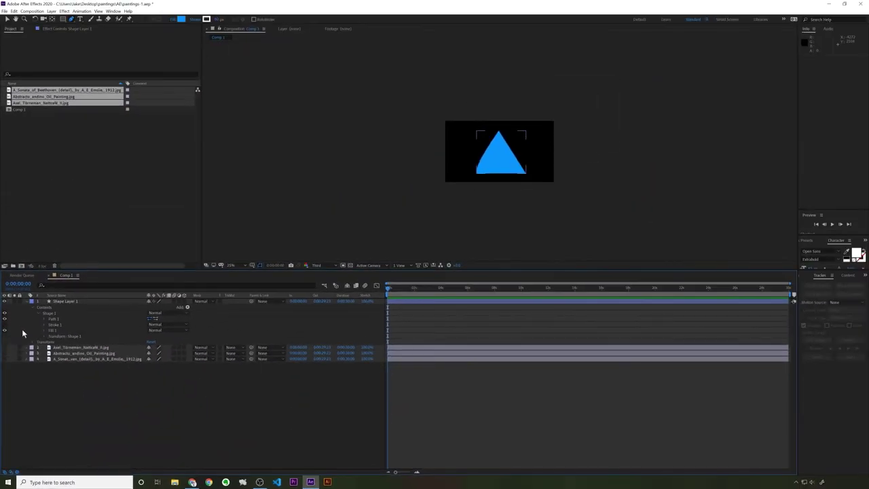
# Step: Set the triangle's fill colour to white
pyautogui.click(66, 251)
pyautogui.click(153, 348)
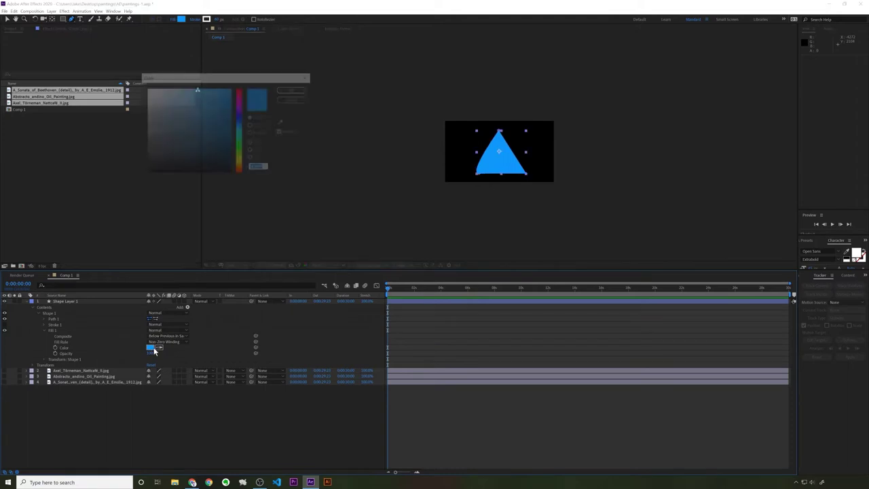
pyautogui.click(146, 88)
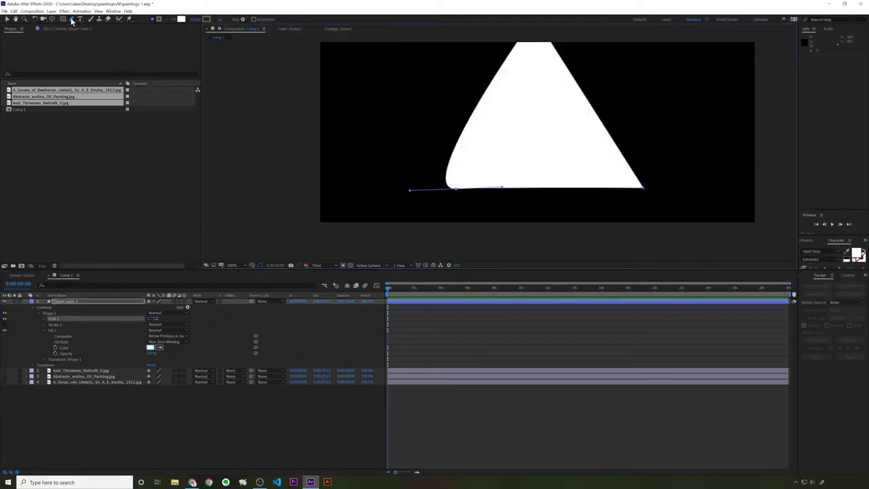
# Step: Turn the triangle's curved lower-left vertex into a sharp corner with the Convert Vertex tool
pyautogui.click(72, 19)
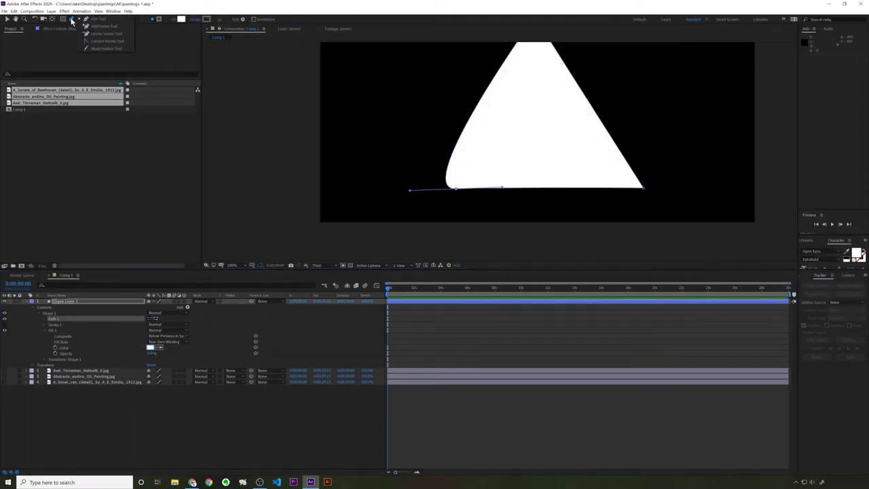
pyautogui.click(97, 44)
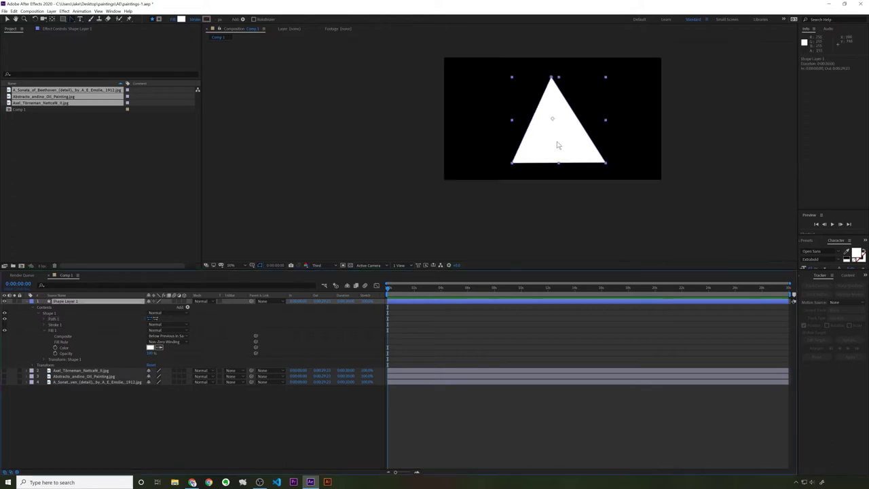
# Step: Curve the triangle's bottom edge outward by turning its middle vertex into a smooth, slightly lowered point
pyautogui.click(512, 165)
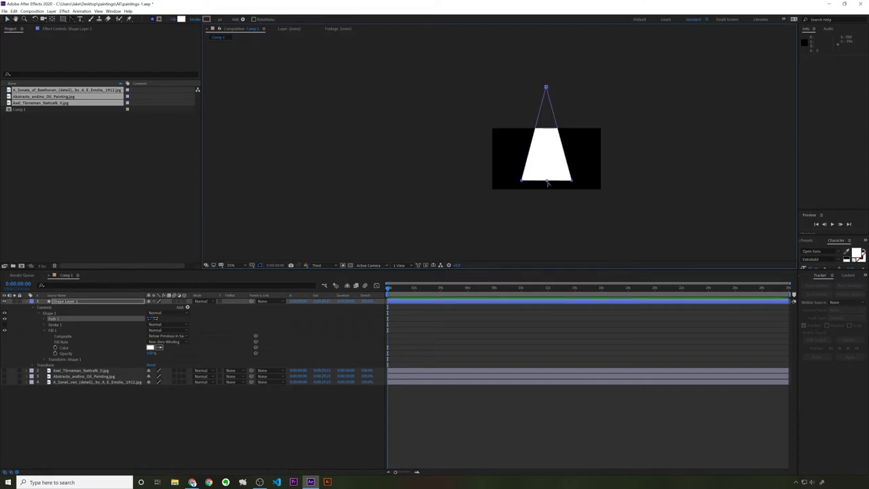
pyautogui.moveTo(547, 181); pyautogui.dragTo(560, 190)
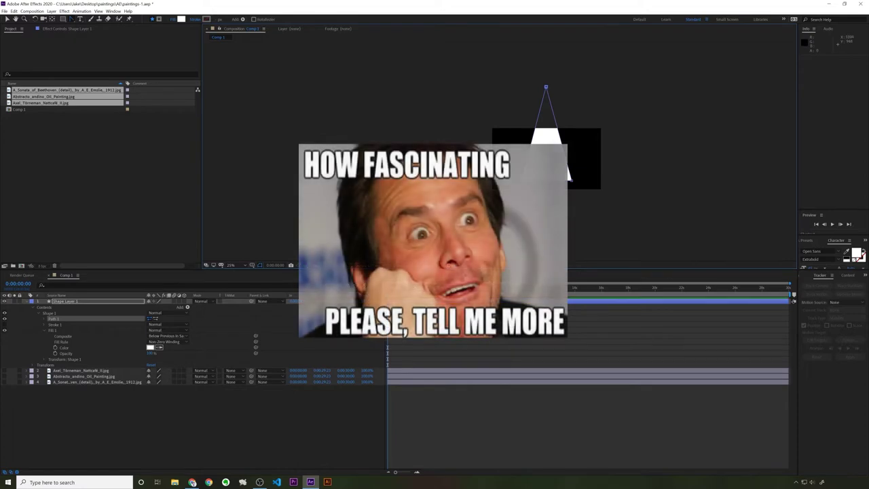
pyautogui.press('v')
pyautogui.press('v')
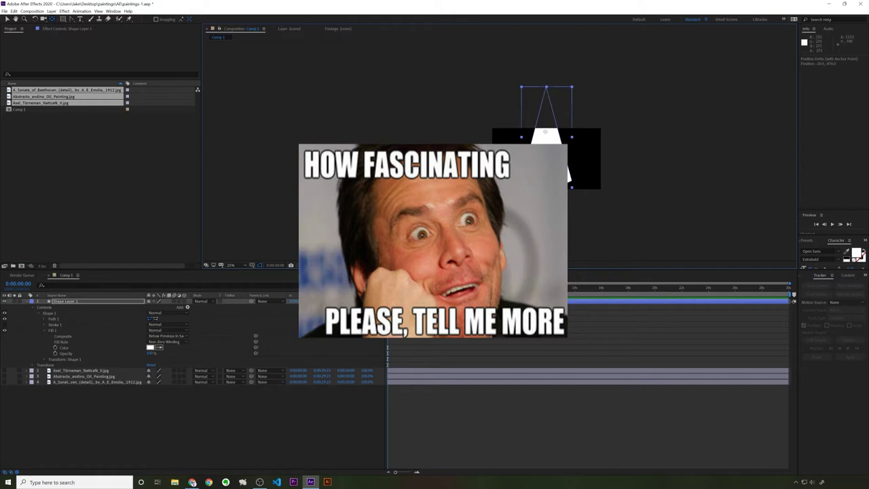
# Step: Try rotating the cone shape around its current anchor point
pyautogui.press('r')
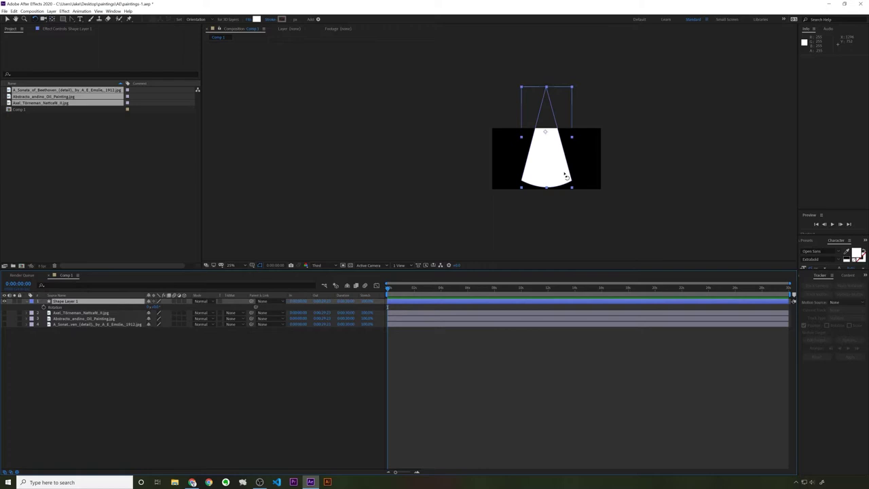
pyautogui.moveTo(559, 178); pyautogui.dragTo(535, 180)
pyautogui.hotkey('ctrl', 'z')
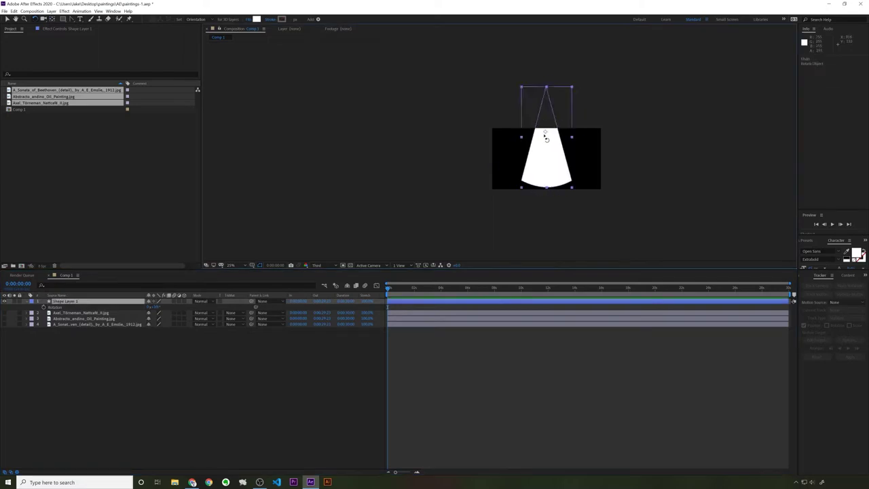
# Step: Move the cone's anchor point up close to its apex and rotate the shape clockwise to about 17.4°
pyautogui.moveTo(544, 133); pyautogui.dragTo(546, 101)
pyautogui.press('w')
pyautogui.moveTo(564, 178)
pyautogui.mouseDown()
pyautogui.moveTo(547, 179)
pyautogui.moveTo(574, 179)
pyautogui.moveTo(534, 170)
pyautogui.moveTo(553, 170)
pyautogui.mouseUp()
pyautogui.press('v')
pyautogui.moveTo(557, 152); pyautogui.dragTo(526, 176)
pyautogui.hotkey('ctrl', 'z')
pyautogui.press('w')
# Step: Make the Nattcafé II painting layer visible and scale it down to about half its size
pyautogui.click(4, 313)
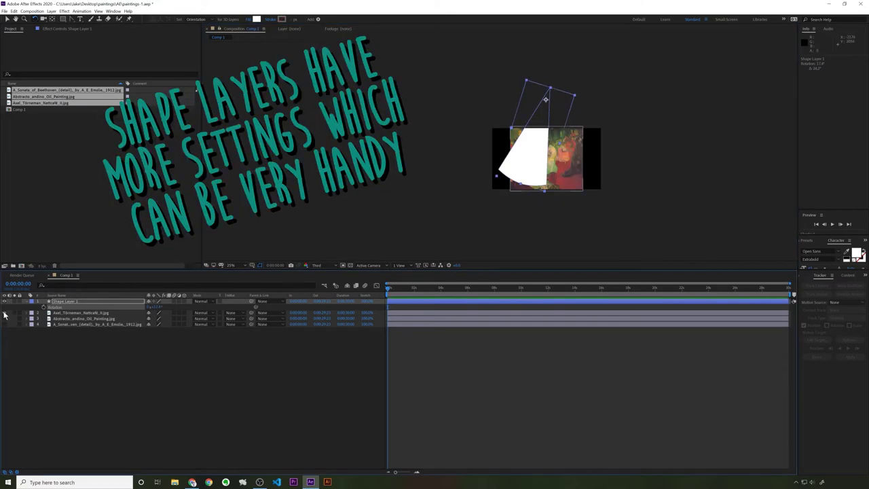
pyautogui.press('v')
pyautogui.click(577, 178)
pyautogui.moveTo(581, 189); pyautogui.dragTo(565, 176)
pyautogui.hotkey('ctrl', 'z')
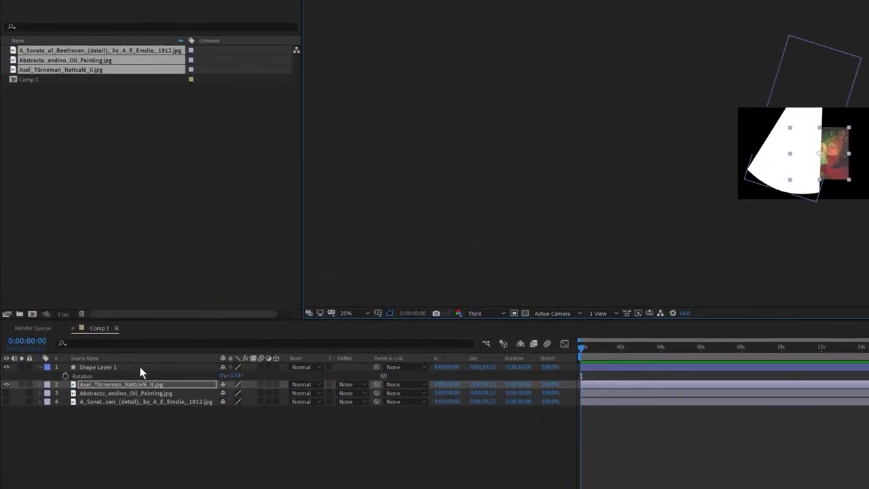
# Step: Try the Add and Lighten blending modes on Shape Layer 1
pyautogui.click(139, 367)
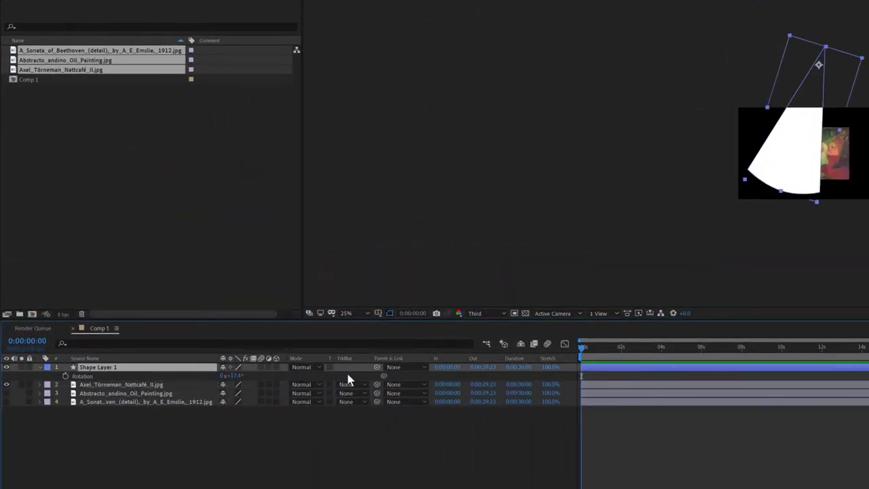
pyautogui.click(306, 367)
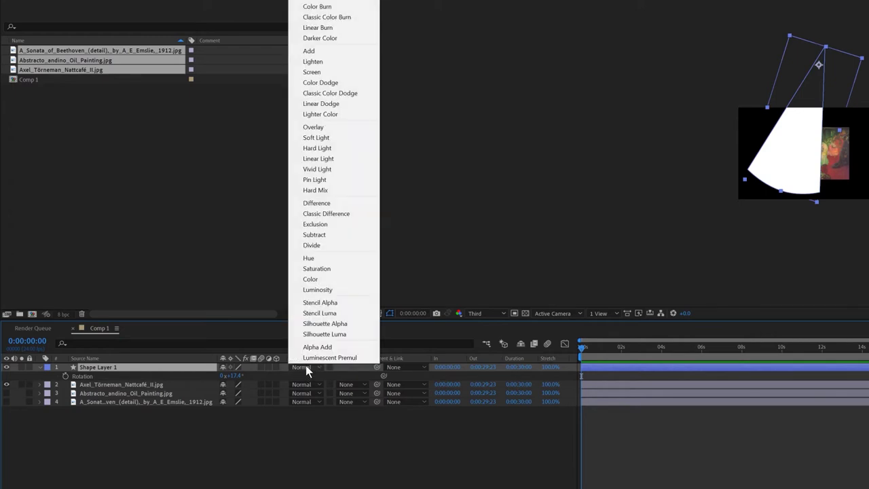
pyautogui.click(319, 45)
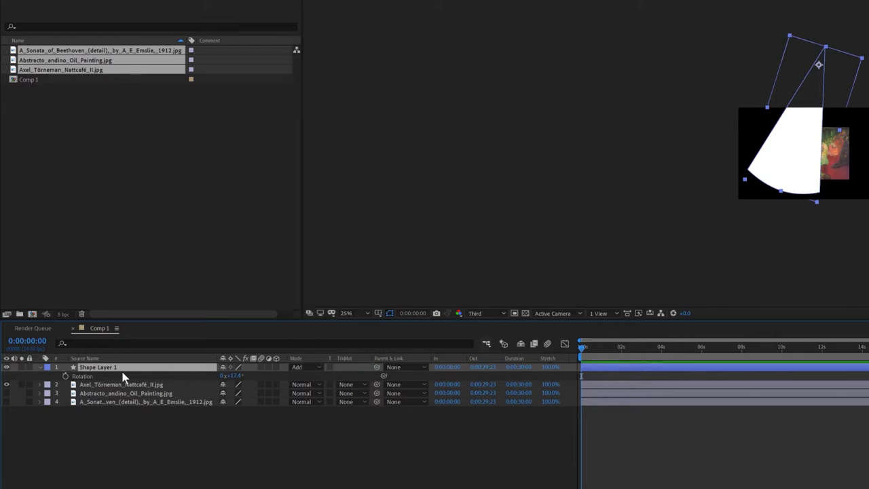
pyautogui.click(305, 370)
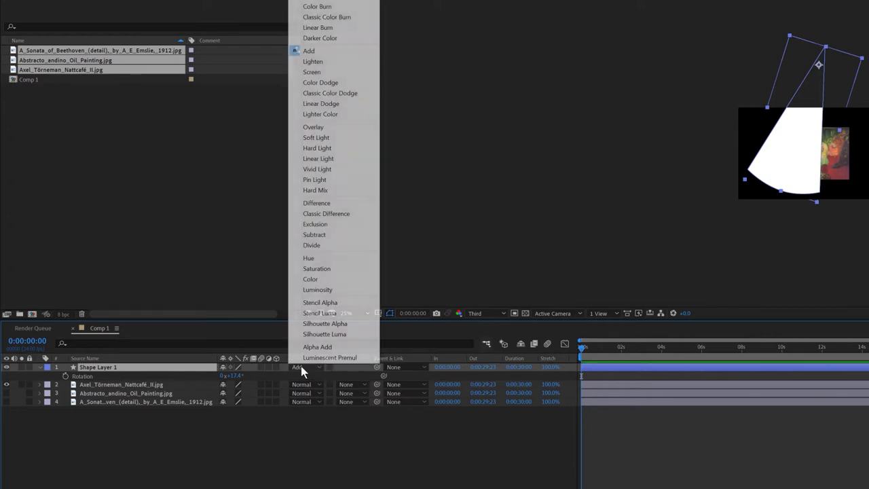
pyautogui.click(340, 64)
pyautogui.press('.')
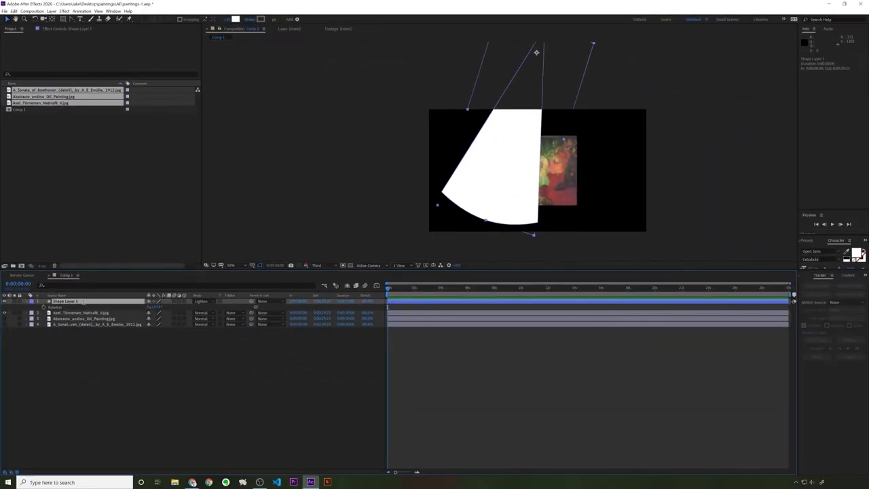
# Step: Set the opacity of Shape Layer 1 to 50%
pyautogui.hotkey('ctrl', 'shift', 'o')
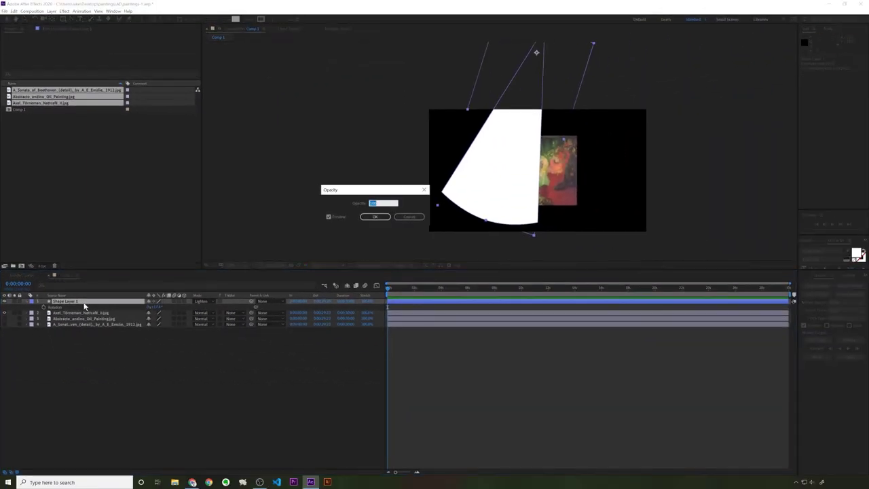
pyautogui.write('50')
pyautogui.press('Return')
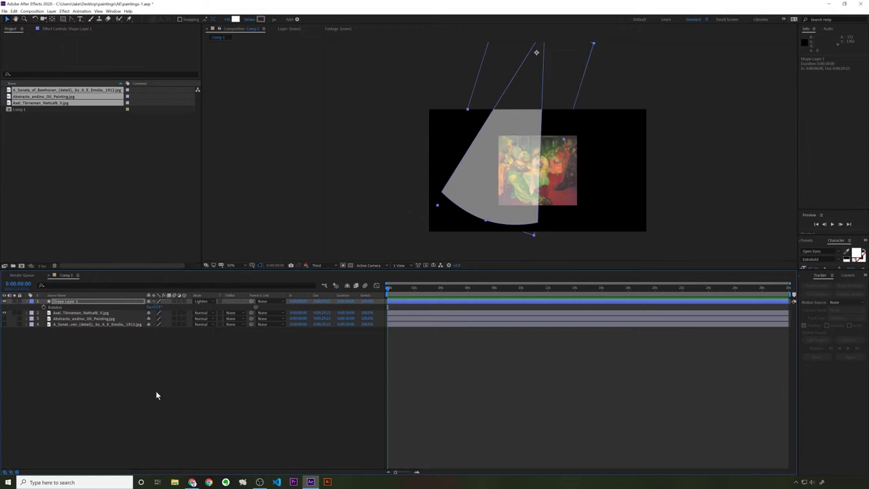
# Step: Compare Multiply and Add on the shape layer, keep Add, and test the light by swinging the cone
pyautogui.click(202, 300)
pyautogui.click(217, 53)
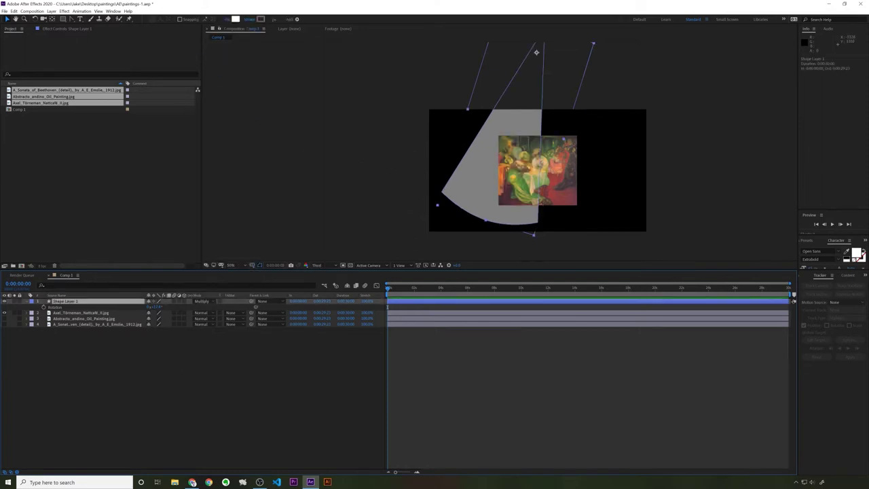
pyautogui.click(202, 301)
pyautogui.click(225, 92)
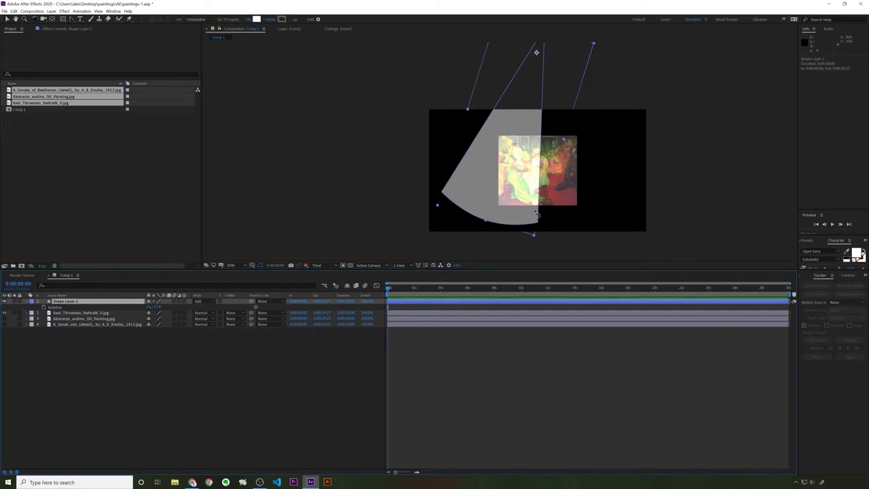
pyautogui.moveTo(537, 214); pyautogui.dragTo(632, 212)
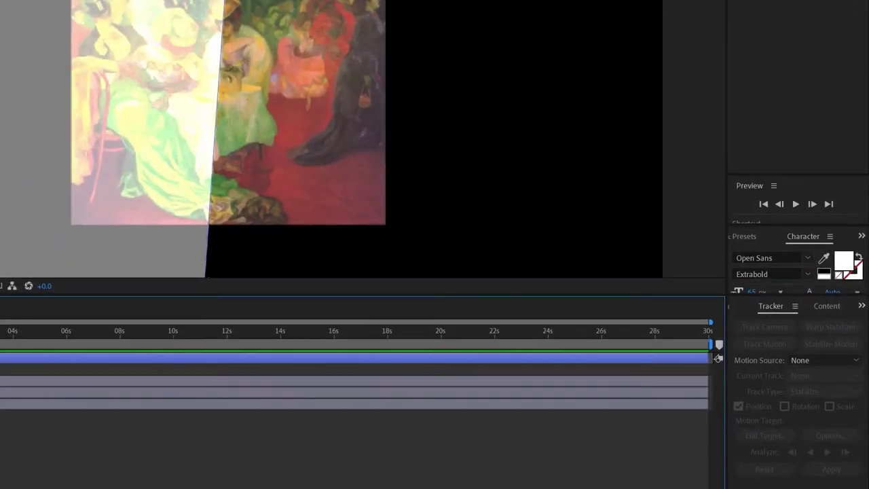
# Step: Search the effects for "fast" and apply Fast Box Blur to Shape Layer 1
pyautogui.moveTo(727, 149); pyautogui.dragTo(509, 129)
pyautogui.click(545, 235)
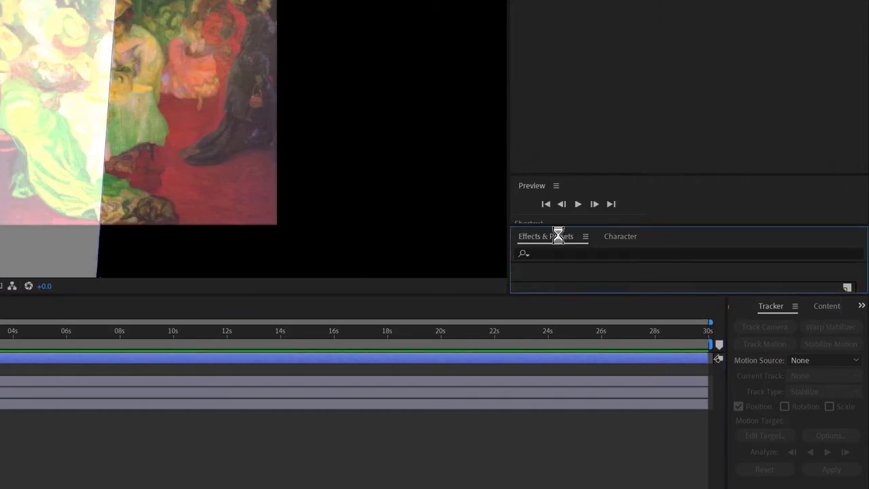
pyautogui.click(634, 252)
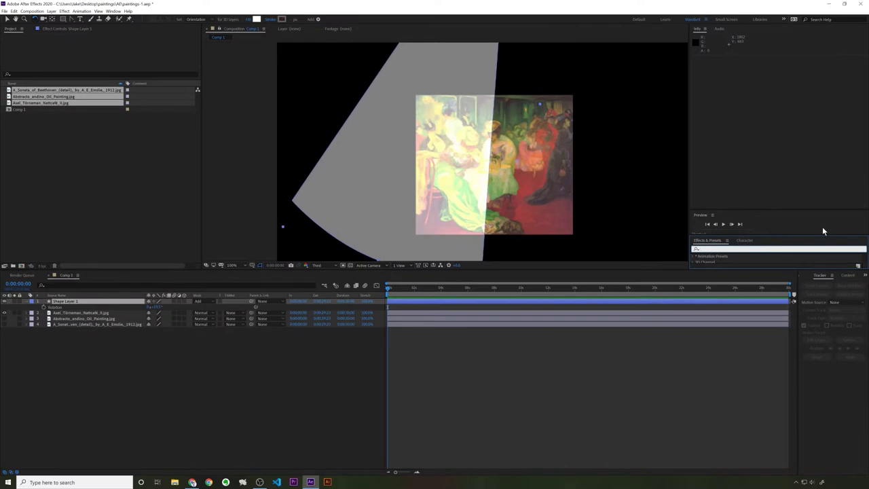
pyautogui.write('fast')
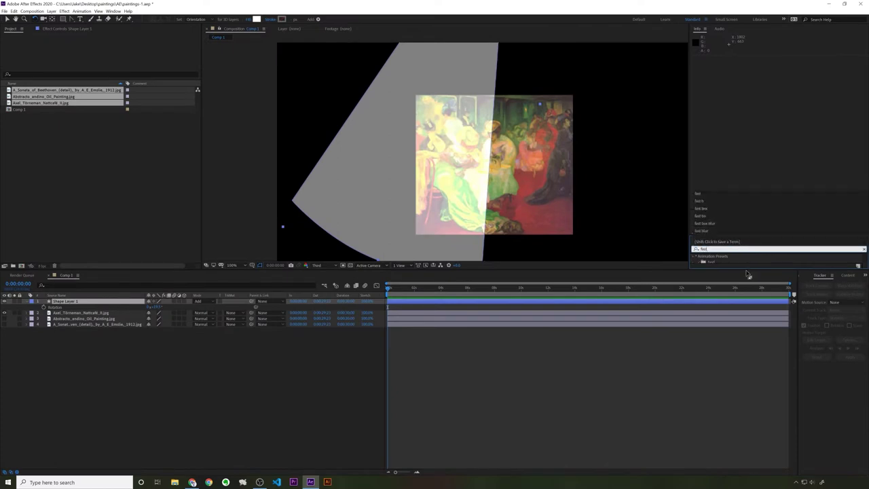
pyautogui.moveTo(748, 270); pyautogui.dragTo(748, 328)
pyautogui.moveTo(725, 292); pyautogui.dragTo(97, 360)
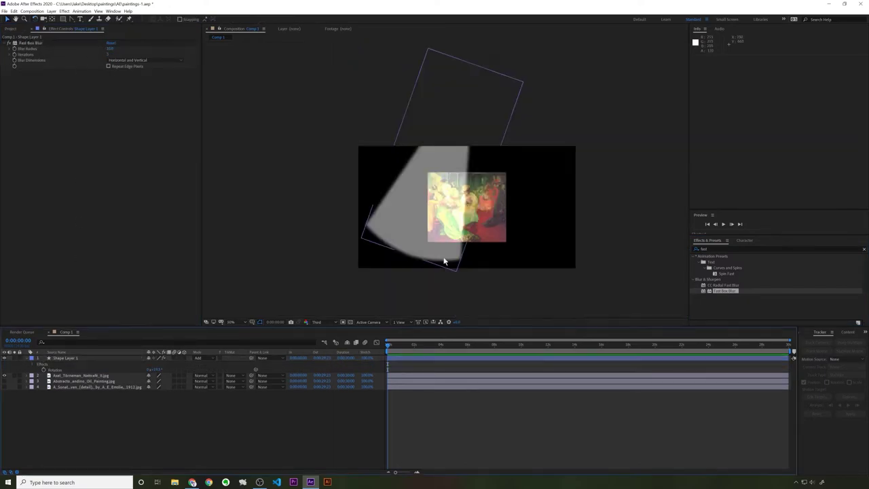
# Step: Show only the opacity property of Shape Layer 1 and lower its opacity slightly
pyautogui.scroll(-2, 442, 258)
pyautogui.press('t')
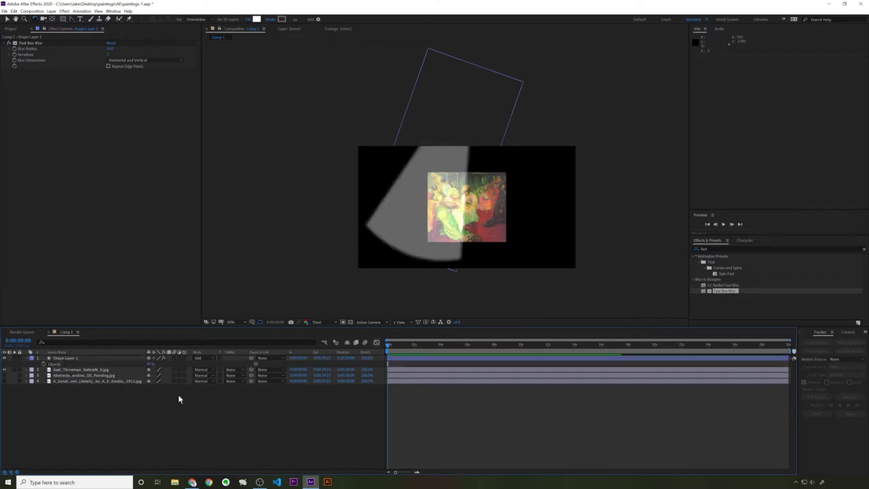
# Step: Duplicate Shape Layer 1, try the copy parented to the original in Screen blending mode, and delete the copy
pyautogui.click(75, 357)
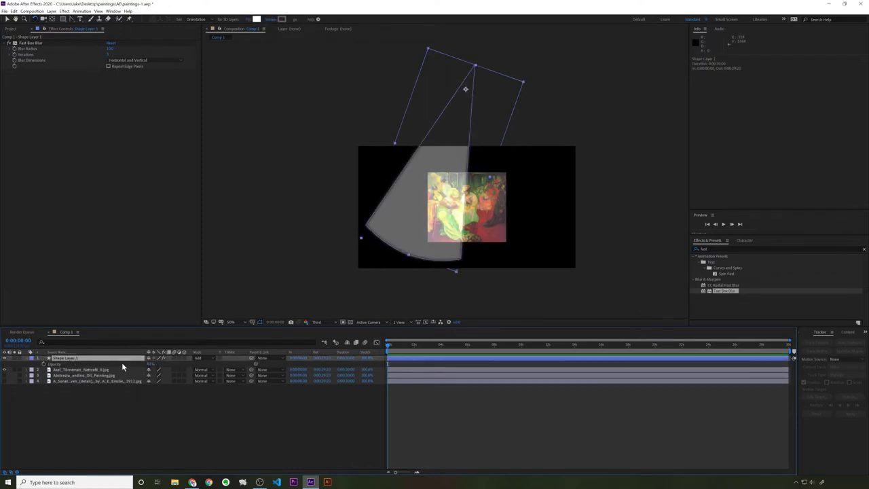
pyautogui.hotkey('ctrl', 'd')
pyautogui.moveTo(252, 357); pyautogui.dragTo(120, 365)
pyautogui.click(210, 360)
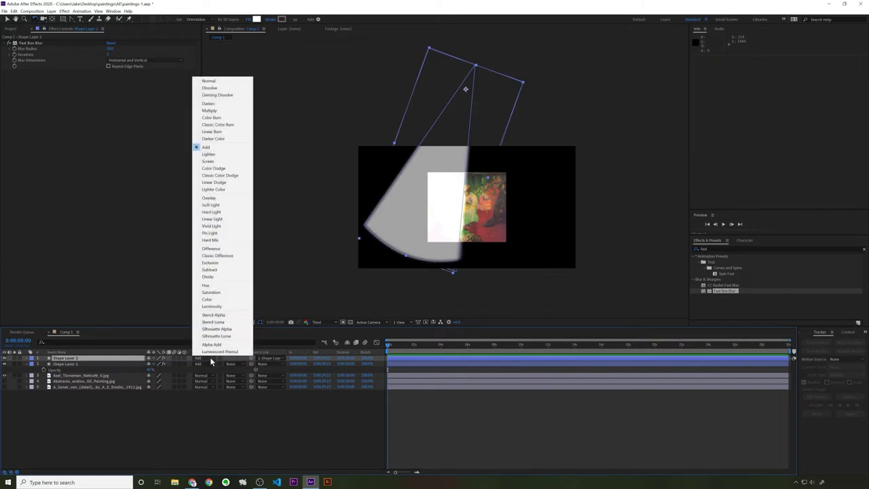
pyautogui.click(208, 161)
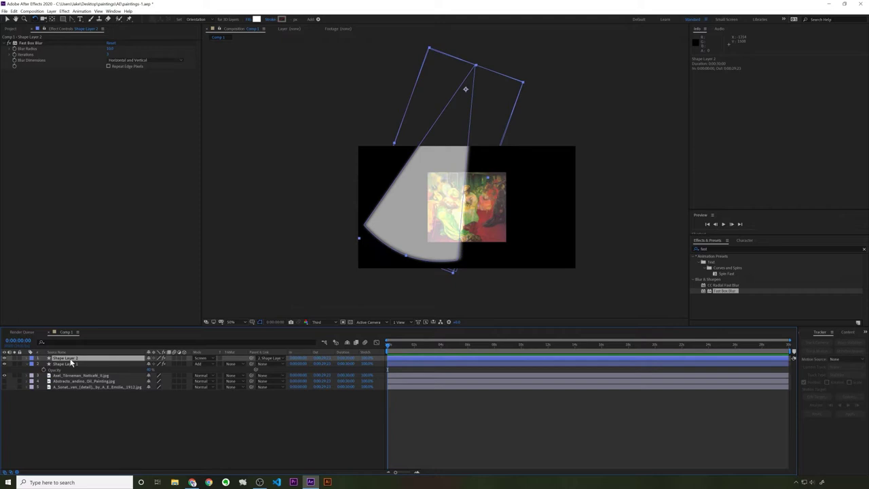
pyautogui.press('Delete')
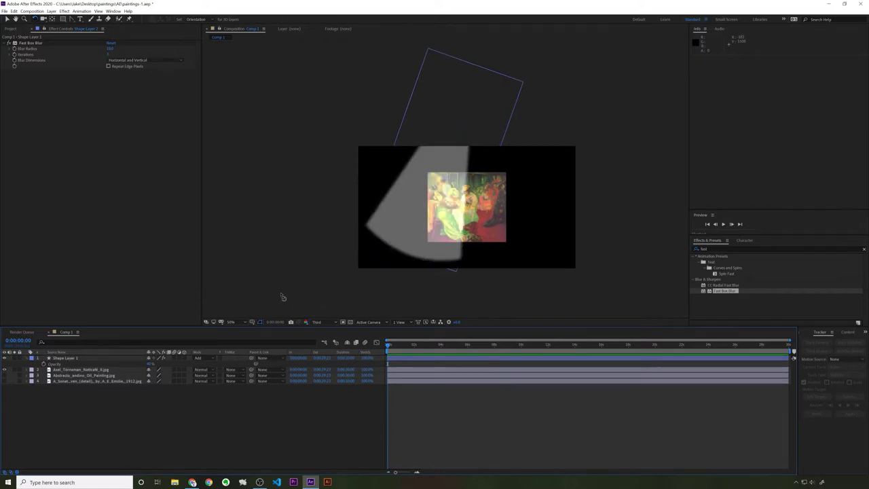
pyautogui.click(89, 359)
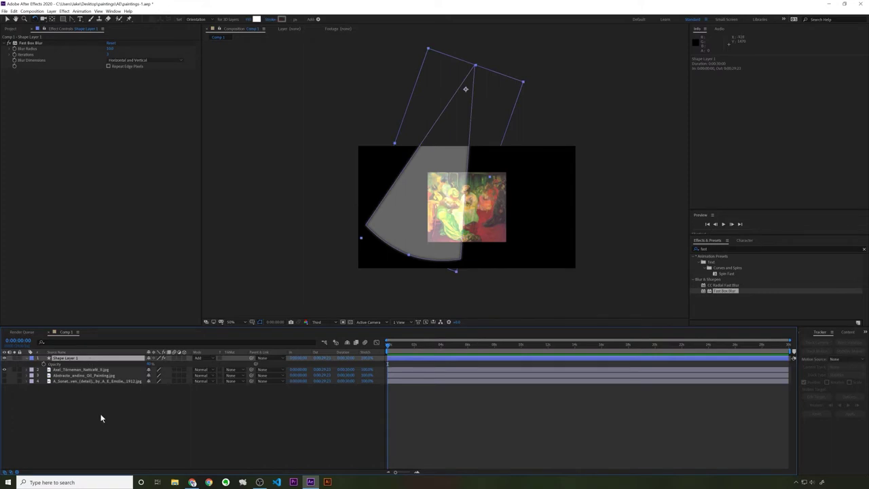
# Step: Switch to Chrome, open videoblocks.com in a new tab and search for "dust overlay"
pyautogui.click(192, 483)
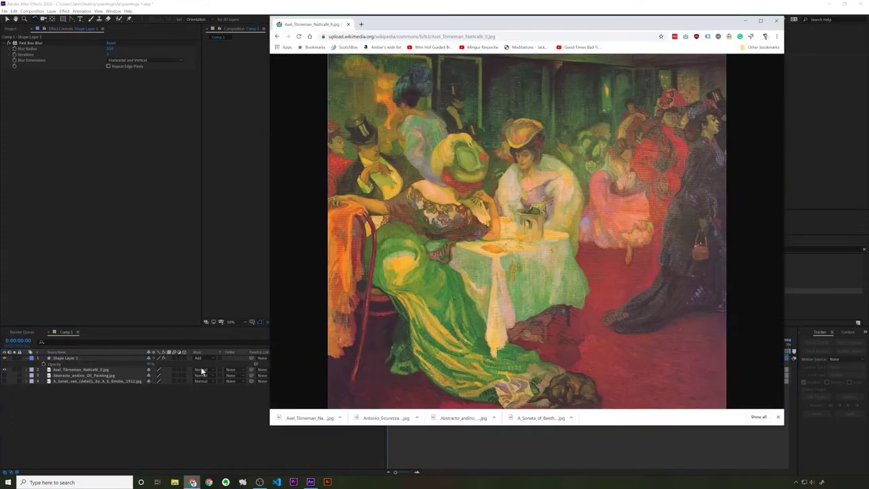
pyautogui.click(362, 25)
pyautogui.write('vide')
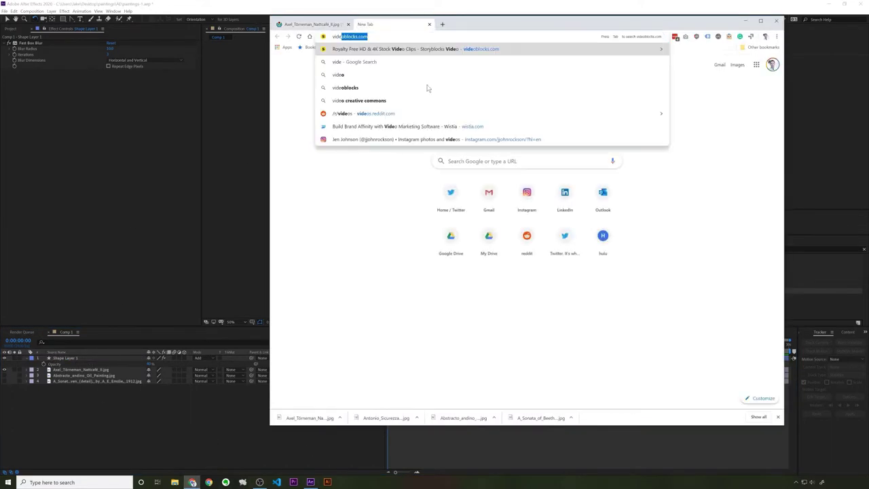
pyautogui.press('Return')
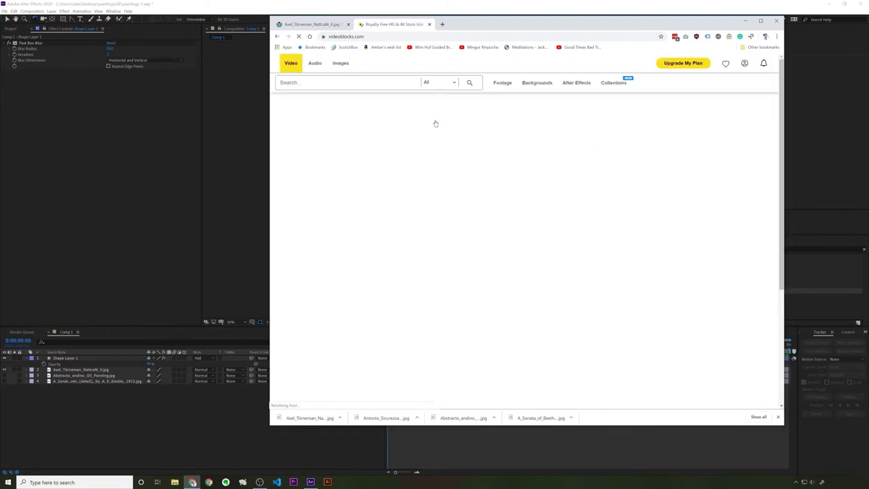
pyautogui.write('dust overlay')
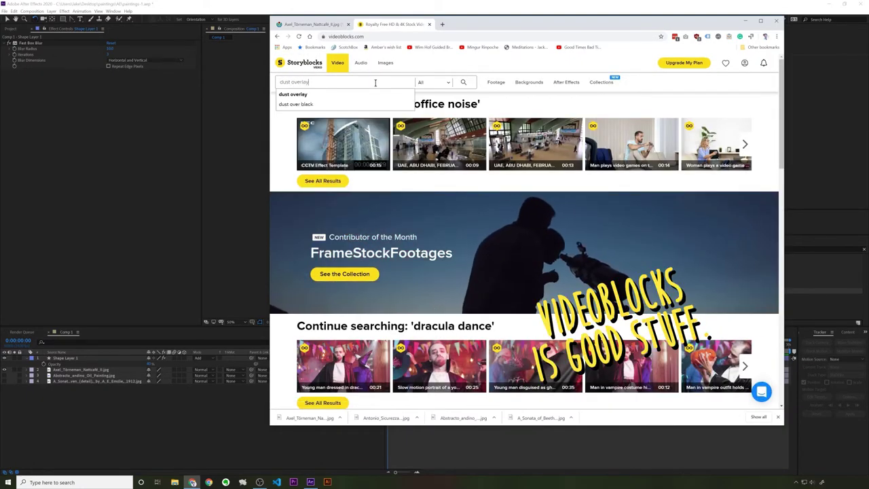
pyautogui.press('Return')
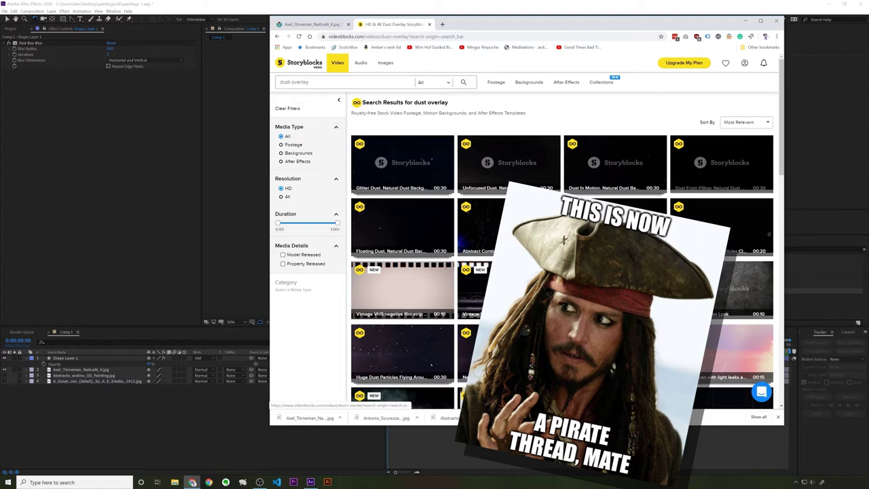
# Step: Download the floating particles of organic dust clip in HDMP4 (h264) format into a new folder named footage inside the paintings folder
pyautogui.scroll(-3, 413, 289)
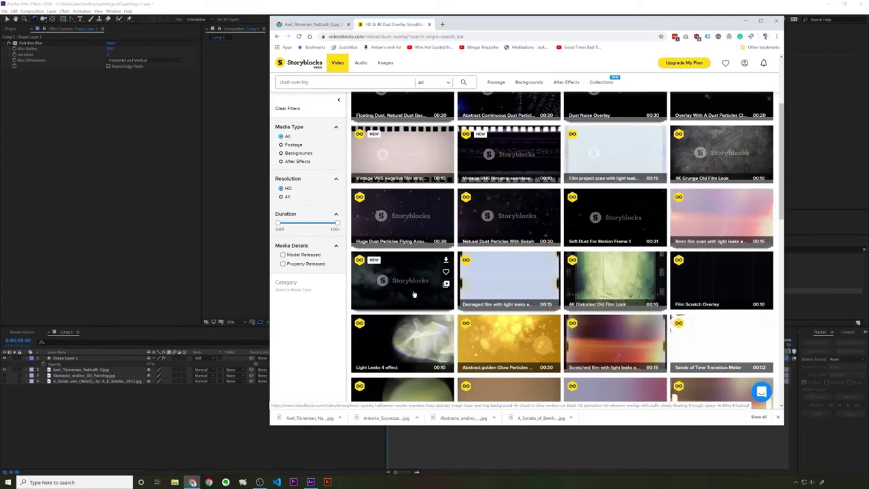
pyautogui.scroll(-5, 413, 292)
pyautogui.click(659, 309)
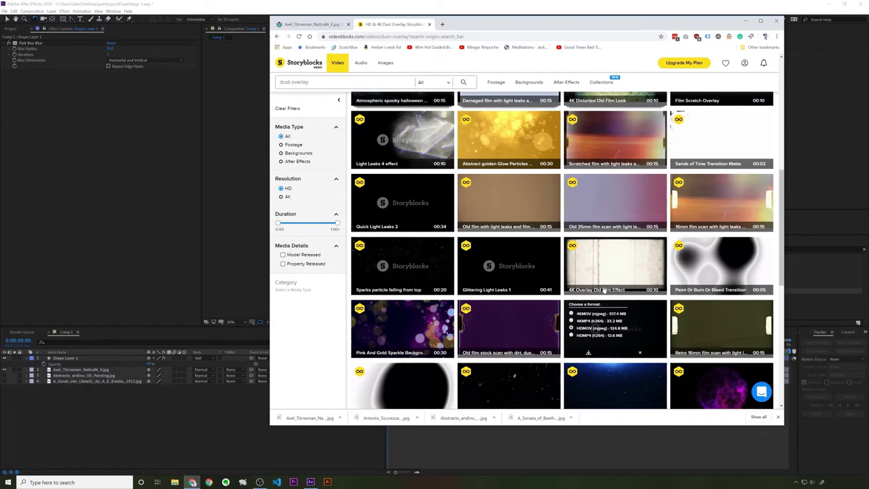
pyautogui.click(571, 336)
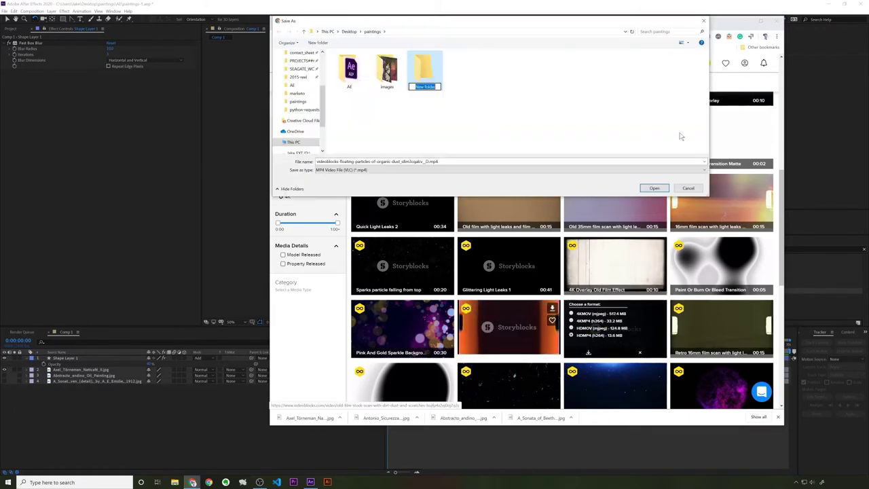
pyautogui.write('footage')
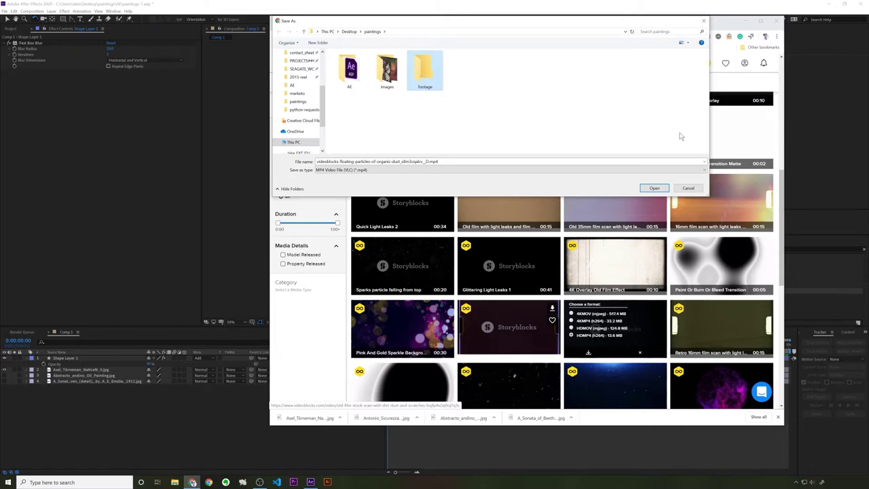
pyautogui.press('Return')
pyautogui.press('Return')
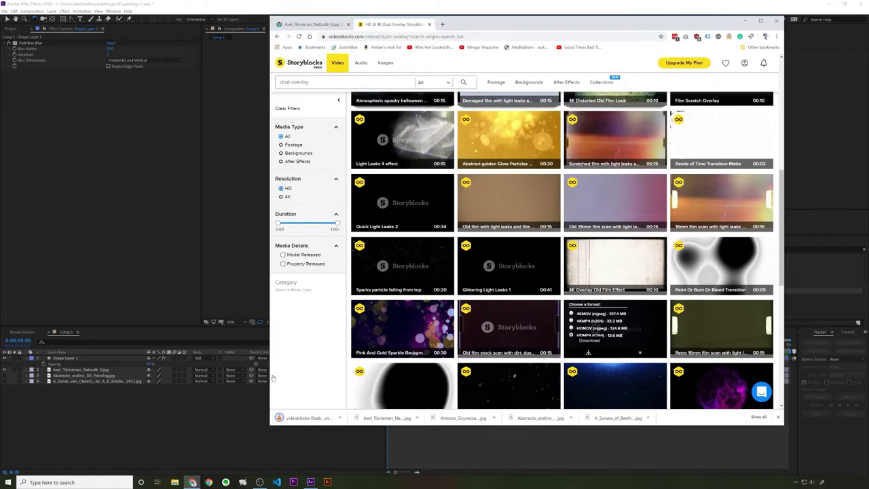
# Step: Switch to After Effects and import the downloaded floating organic dust video into the project
pyautogui.click(95, 423)
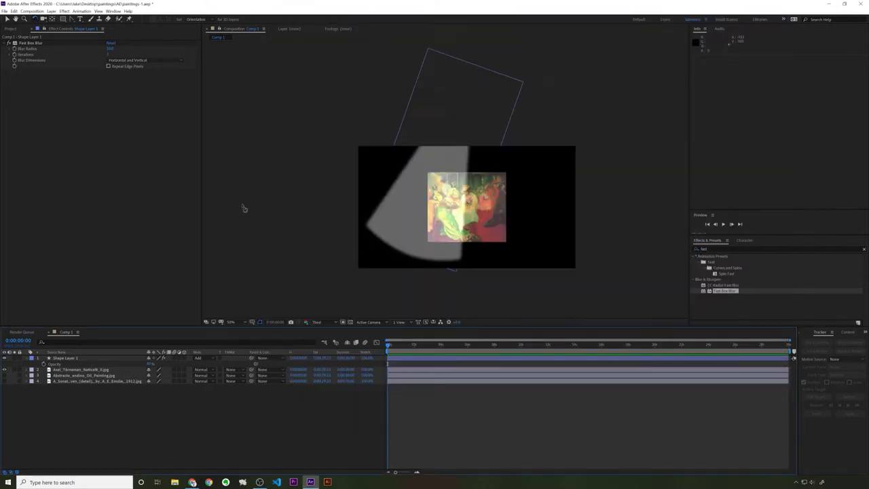
pyautogui.click(56, 149)
pyautogui.hotkey('ctrl', 'i')
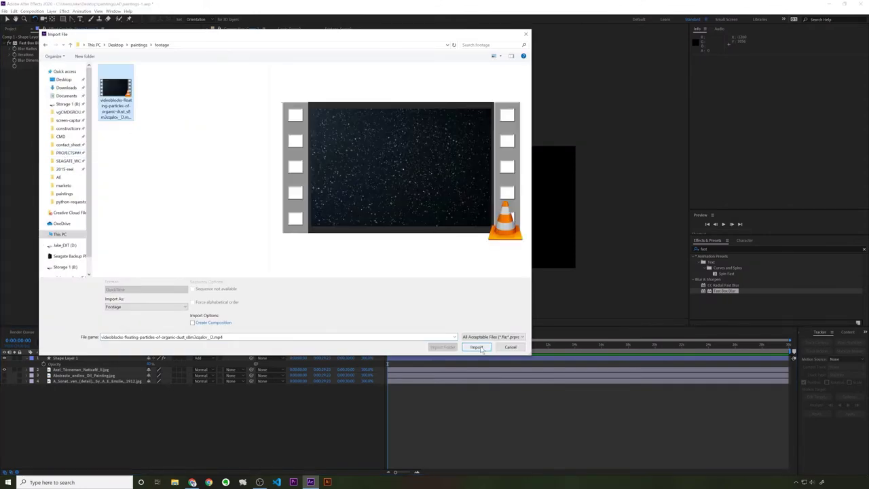
pyautogui.click(479, 348)
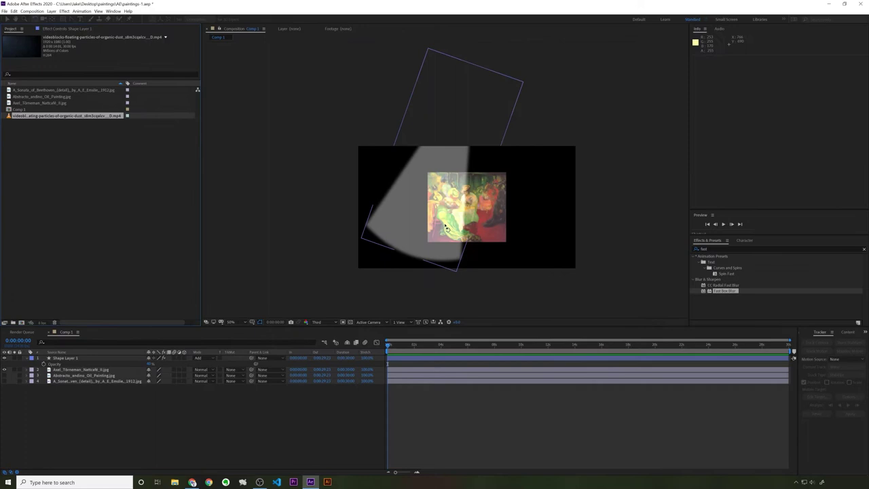
# Step: Add the dust video to Comp 1 above Shape Layer 1 and set its blending mode to Screen
pyautogui.moveTo(44, 119); pyautogui.dragTo(73, 314)
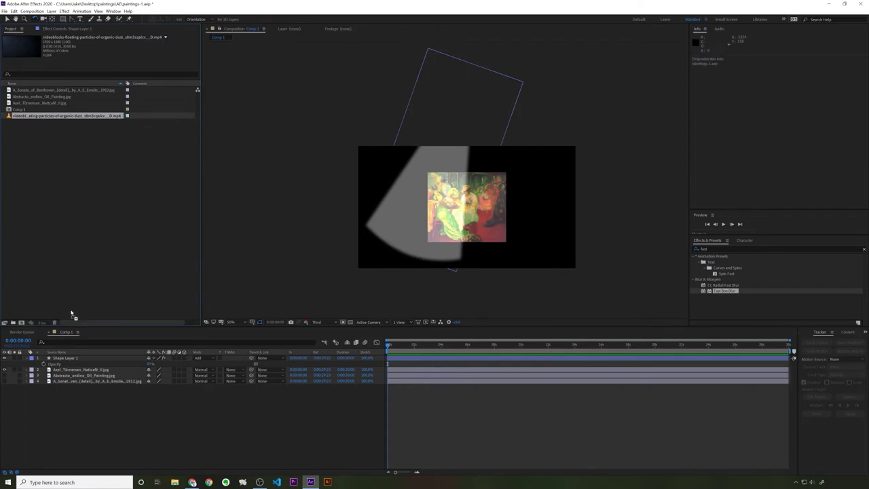
pyautogui.moveTo(80, 351); pyautogui.dragTo(83, 356)
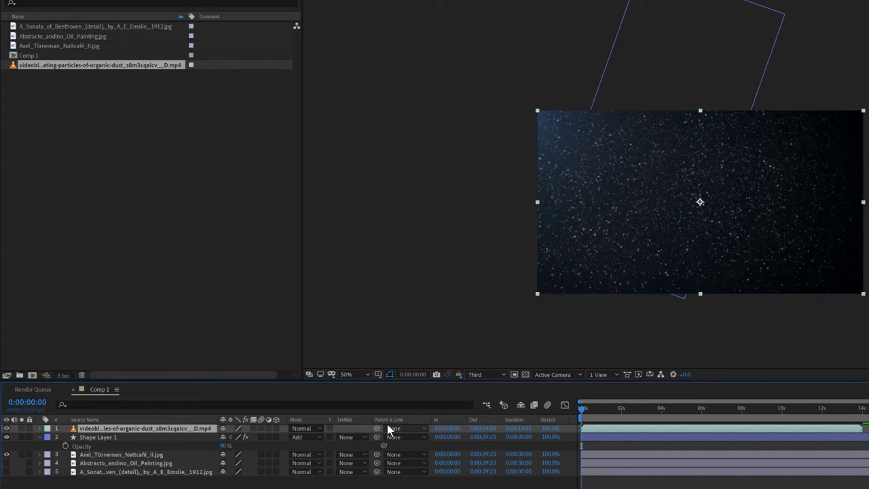
pyautogui.hotkey('shift', '=')
pyautogui.hotkey('shift', '=')
pyautogui.hotkey('shift', '=')
pyautogui.hotkey('shift', '=')
pyautogui.hotkey('shift', '=')
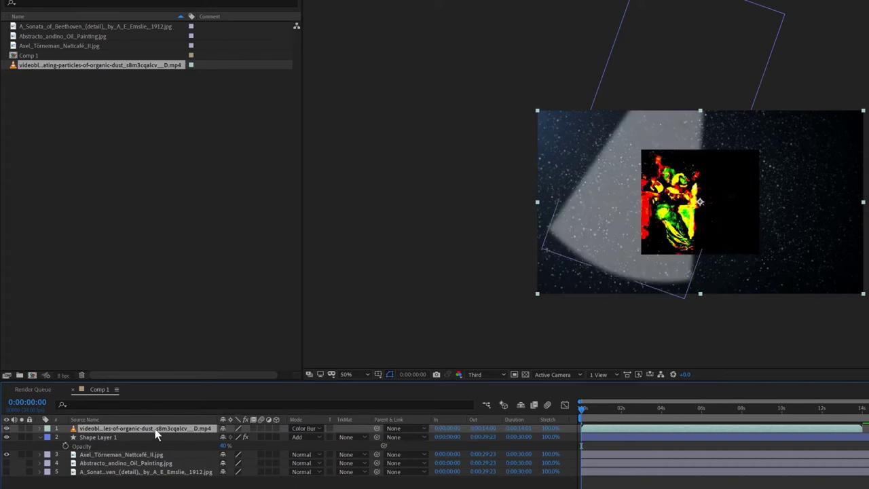
pyautogui.click(313, 428)
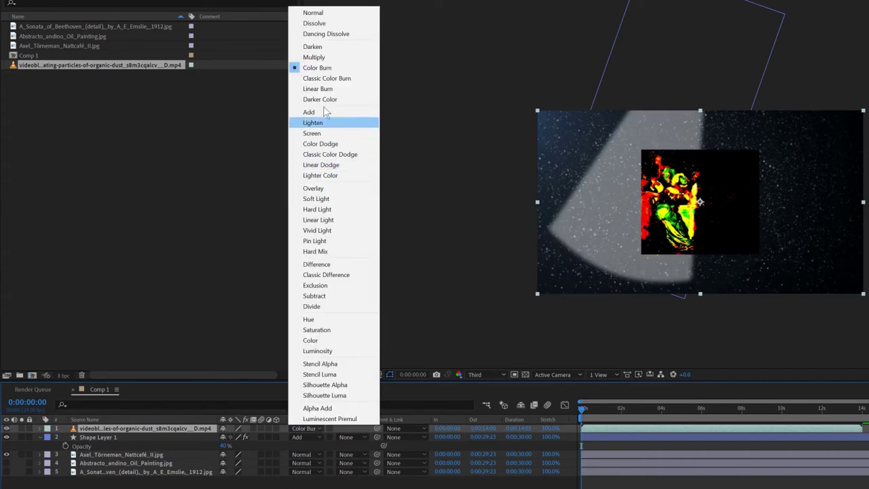
pyautogui.click(326, 136)
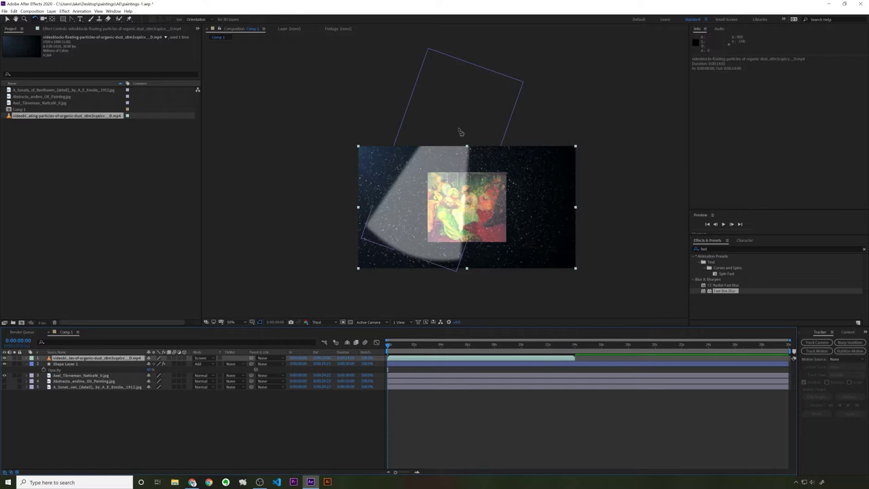
# Step: Duplicate Shape Layer 1, place the copy directly above the dust layer, and use it as the dust layer's alpha track matte
pyautogui.click(98, 363)
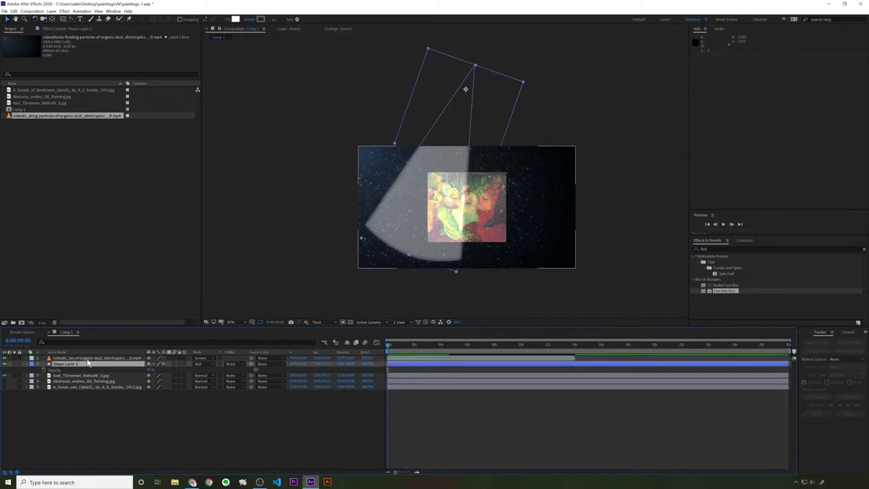
pyautogui.click(82, 366)
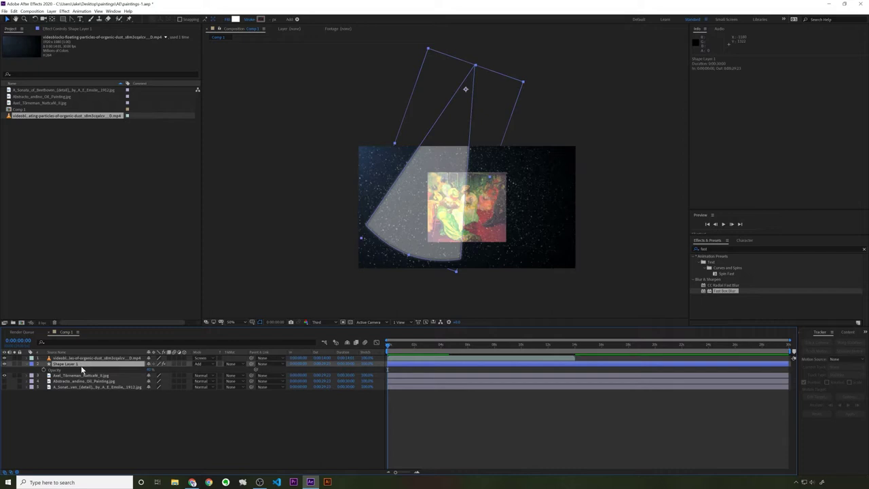
pyautogui.hotkey('ctrl', 'd')
pyautogui.moveTo(87, 367); pyautogui.dragTo(83, 356)
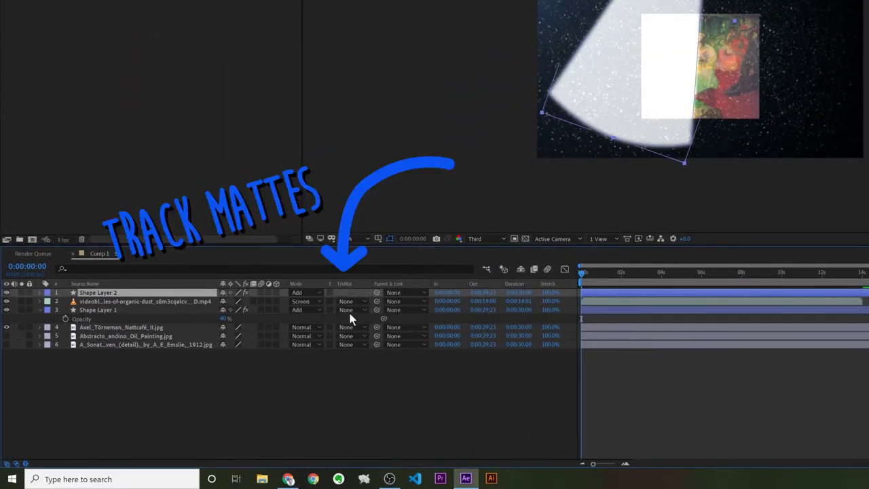
pyautogui.click(346, 301)
pyautogui.click(380, 324)
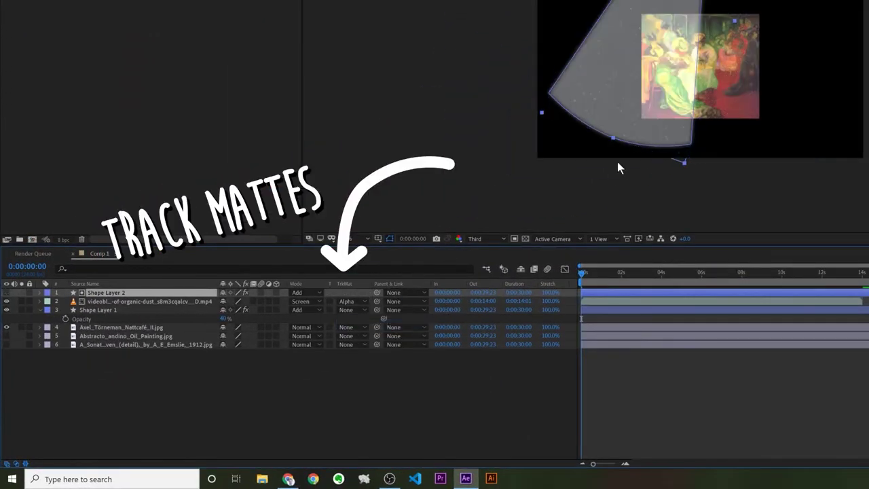
# Step: Try rotating Shape Layer 1 on its own to the other side of the painting, and undo the rotation
pyautogui.moveTo(645, 52); pyautogui.dragTo(634, 60)
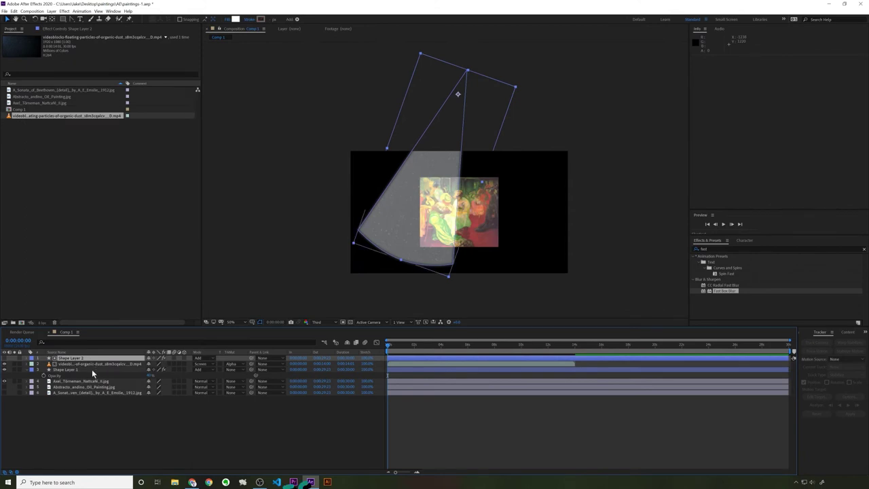
pyautogui.click(92, 369)
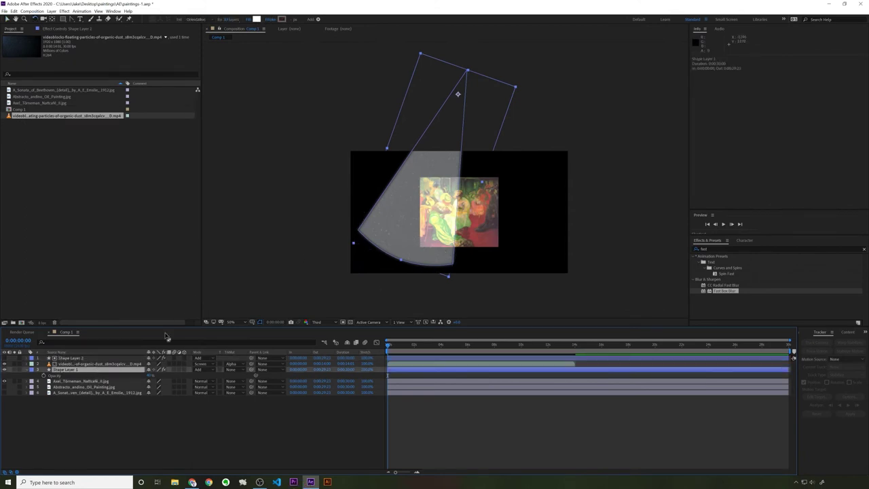
pyautogui.moveTo(392, 240); pyautogui.dragTo(415, 209)
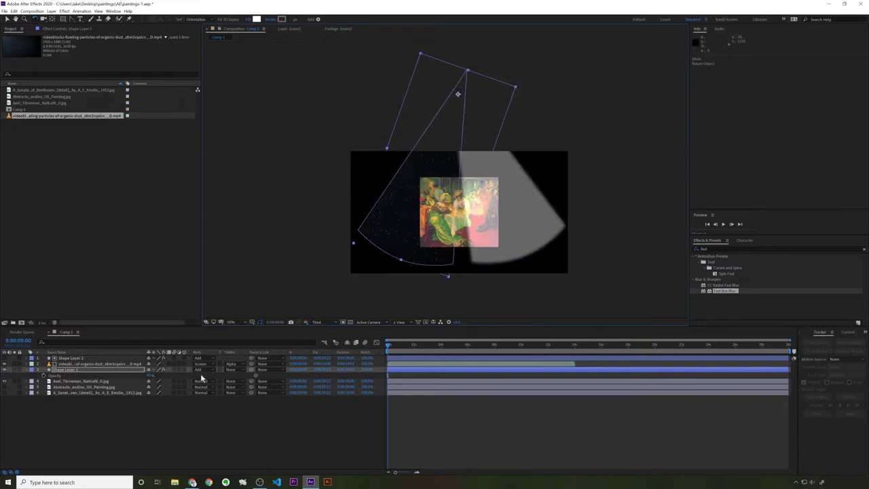
pyautogui.hotkey('ctrl', 'z')
# Step: Parent Shape Layer 2 to Shape Layer 1 and set a rotation keyframe on Shape Layer 1 at the composition's start
pyautogui.click(95, 358)
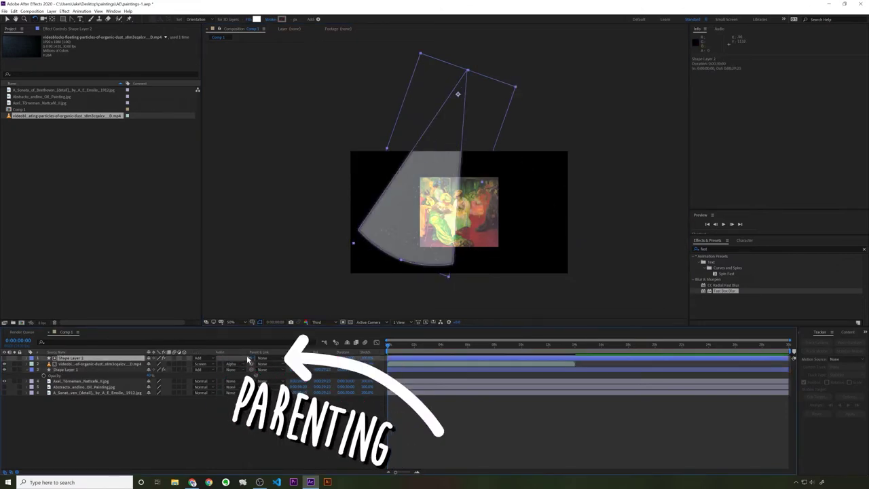
pyautogui.moveTo(251, 364); pyautogui.dragTo(73, 375)
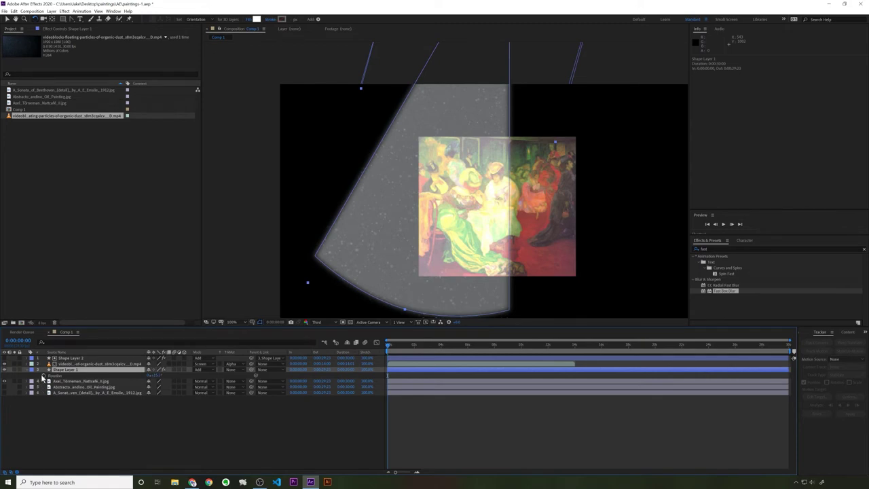
pyautogui.click(44, 375)
# Step: Keyframe Shape Layer 1's rotation to swing across the painting and back to about 19.5° at 0:00:03:15, easing all three keyframes
pyautogui.moveTo(390, 346); pyautogui.dragTo(447, 347)
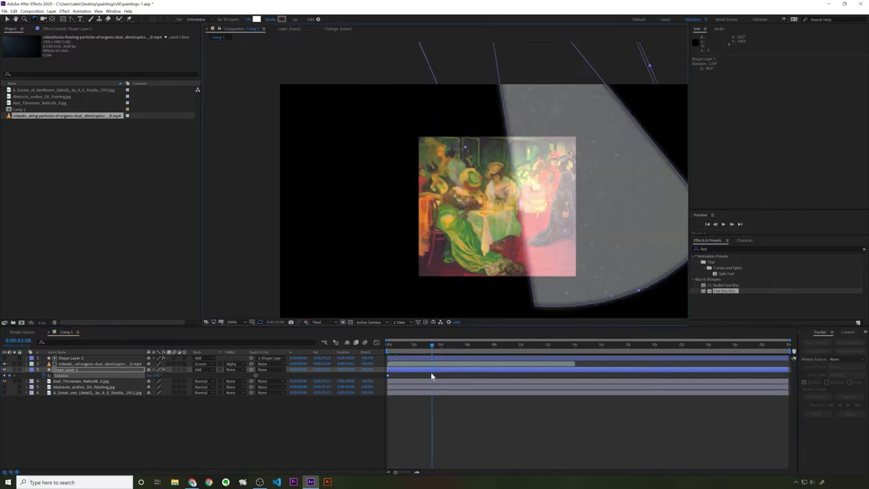
pyautogui.moveTo(432, 375); pyautogui.dragTo(404, 377)
pyautogui.click(436, 345)
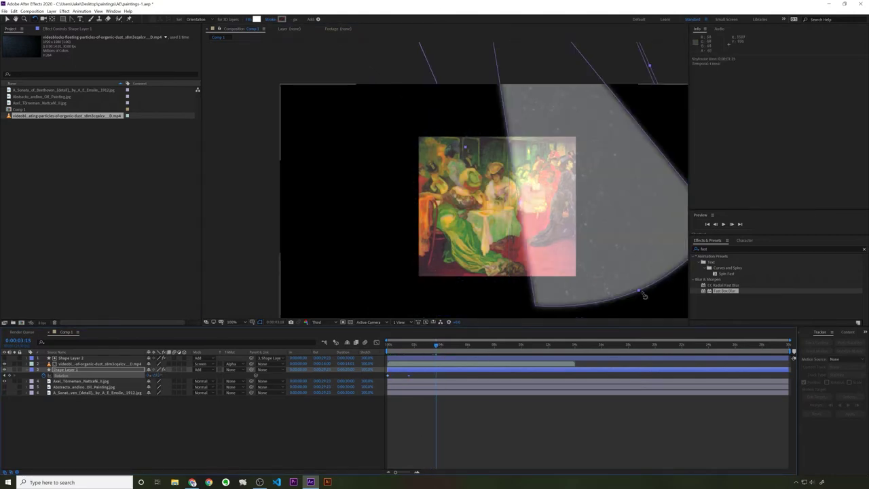
pyautogui.moveTo(607, 292); pyautogui.dragTo(372, 286)
pyautogui.scroll(-1, 417, 276)
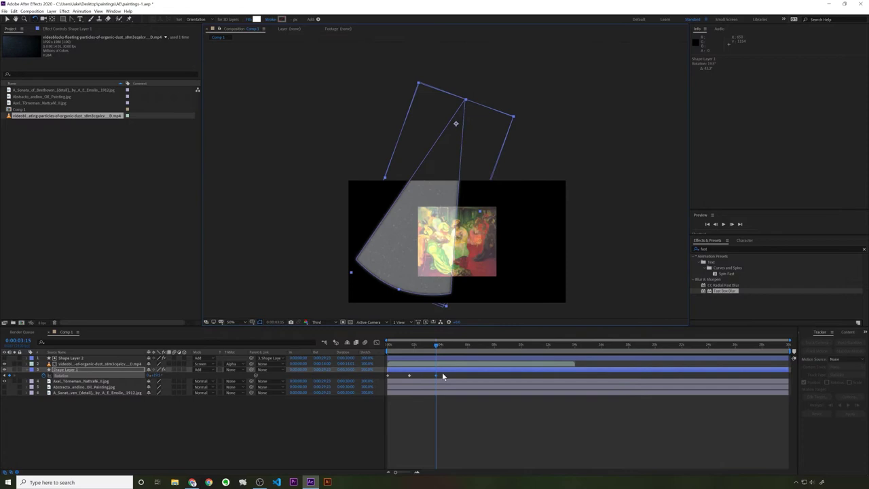
pyautogui.moveTo(442, 374); pyautogui.dragTo(385, 384)
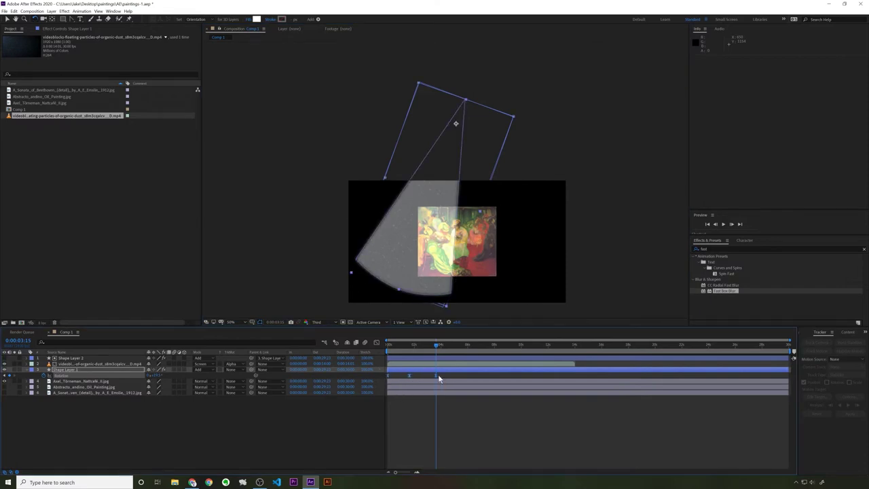
# Step: End the work area at 0:00:03:15 and preview the swinging spotlight
pyautogui.moveTo(437, 347)
pyautogui.mouseDown()
pyautogui.moveTo(379, 345)
pyautogui.moveTo(438, 352)
pyautogui.mouseUp()
pyautogui.press('n')
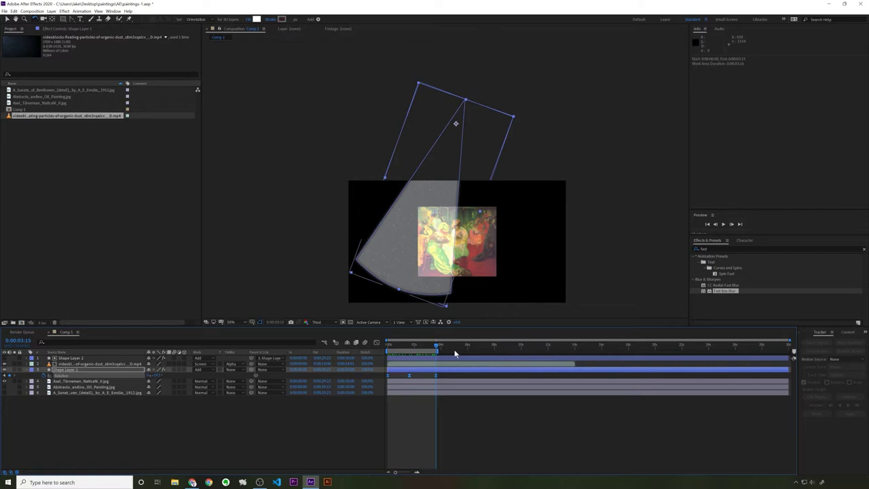
pyautogui.press('space')
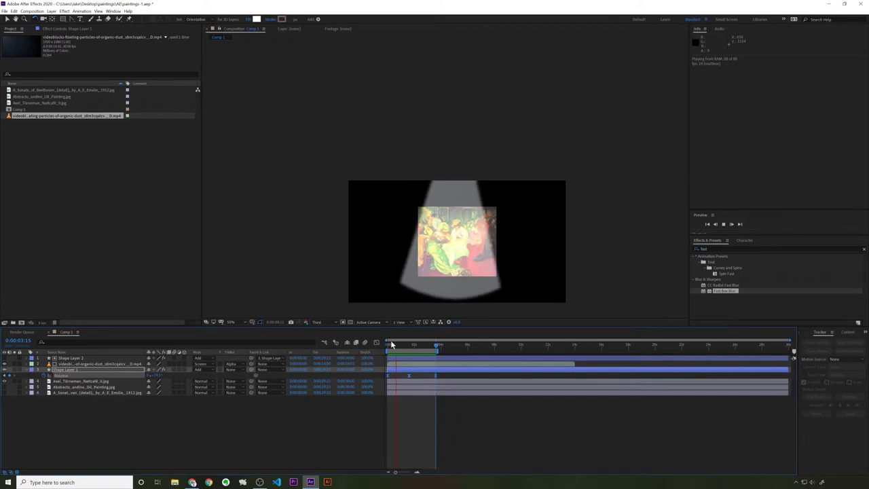
pyautogui.press('space')
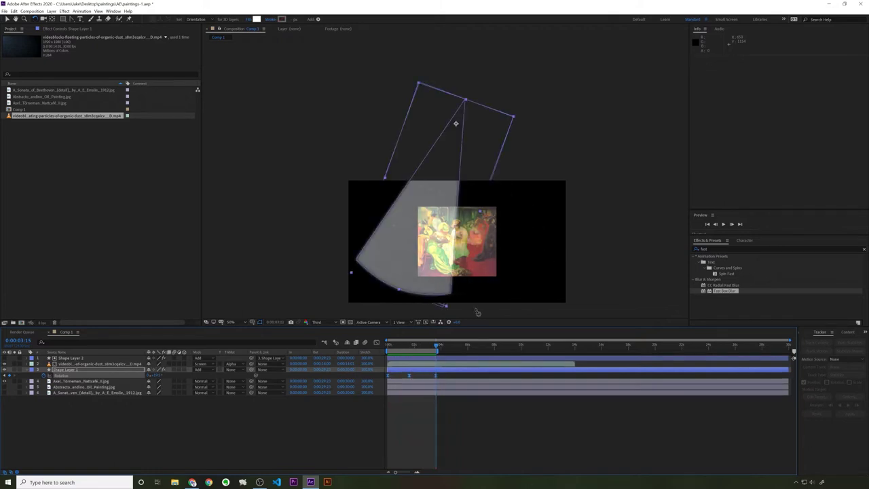
# Step: Set the dust video layer's time stretch to 70% and preview the animation
pyautogui.click(82, 365)
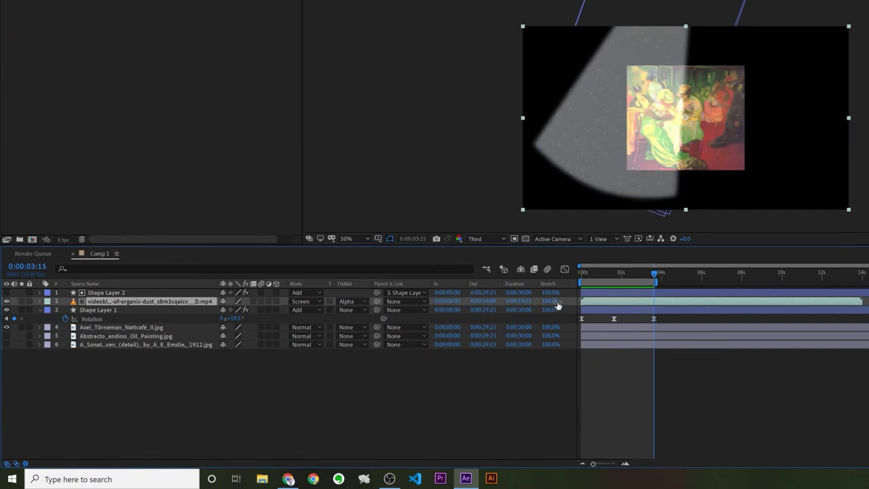
pyautogui.moveTo(559, 303); pyautogui.dragTo(554, 306)
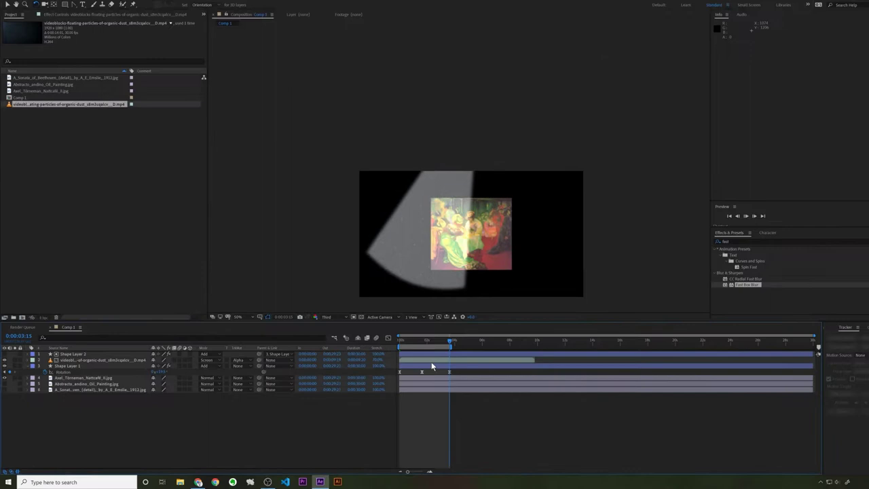
pyautogui.press('space')
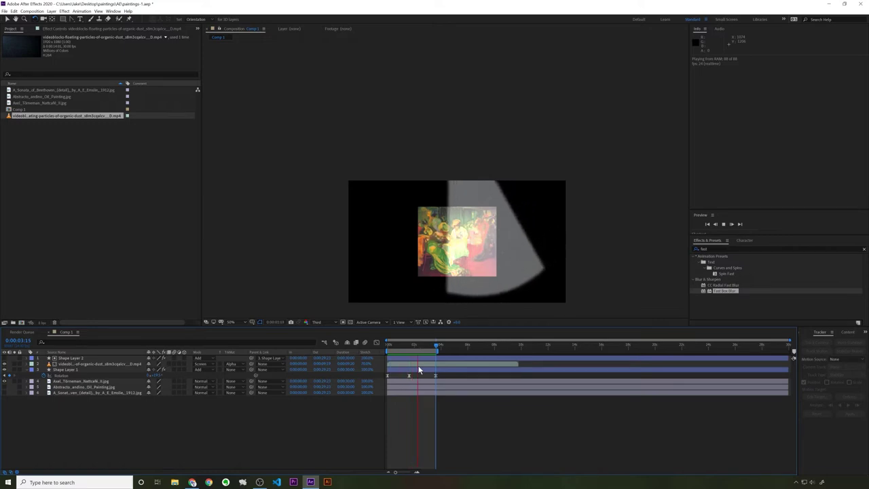
pyautogui.press('space')
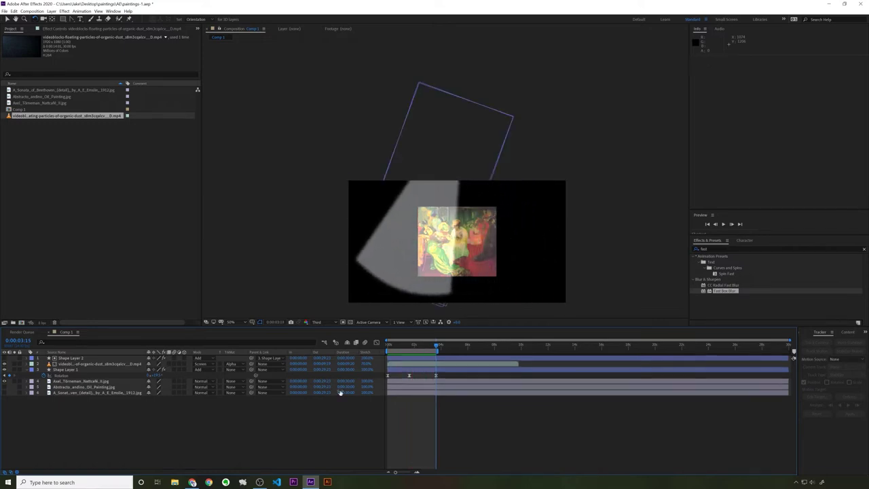
# Step: Create a second composition, Comp 2, accepting the existing composition settings
pyautogui.click(55, 160)
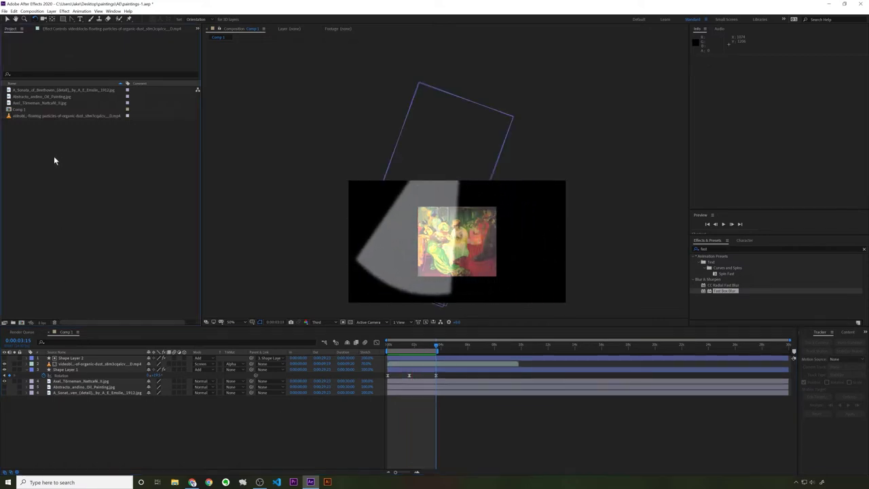
pyautogui.click(22, 323)
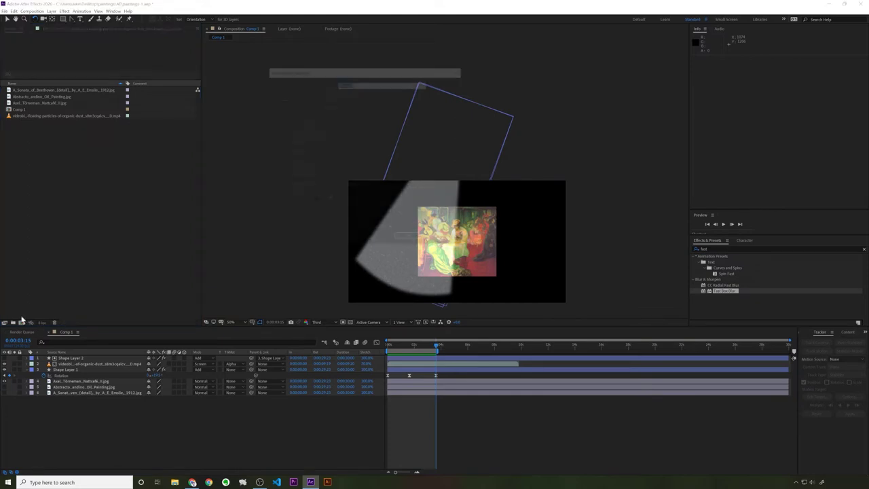
pyautogui.click(411, 240)
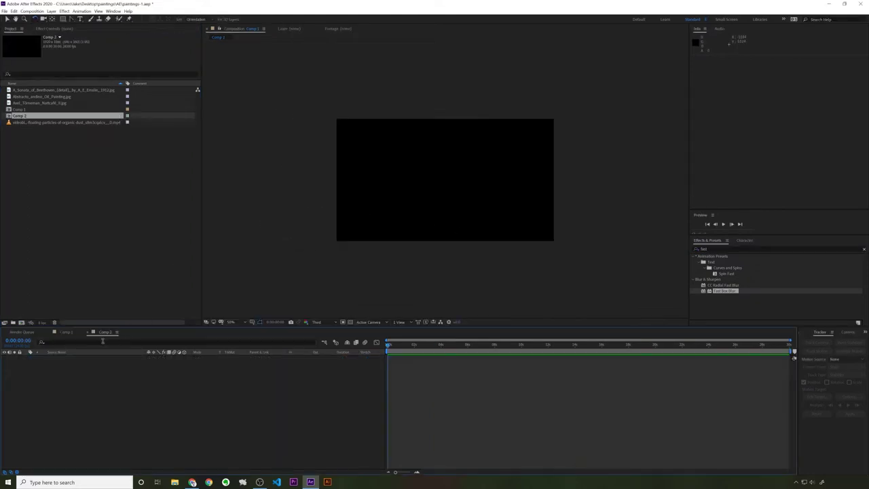
# Step: Apply CC Spotlight to a new white solid, with From at 1640, 108, To at 866, 540 and Cone Angle 15.3
pyautogui.click(732, 248)
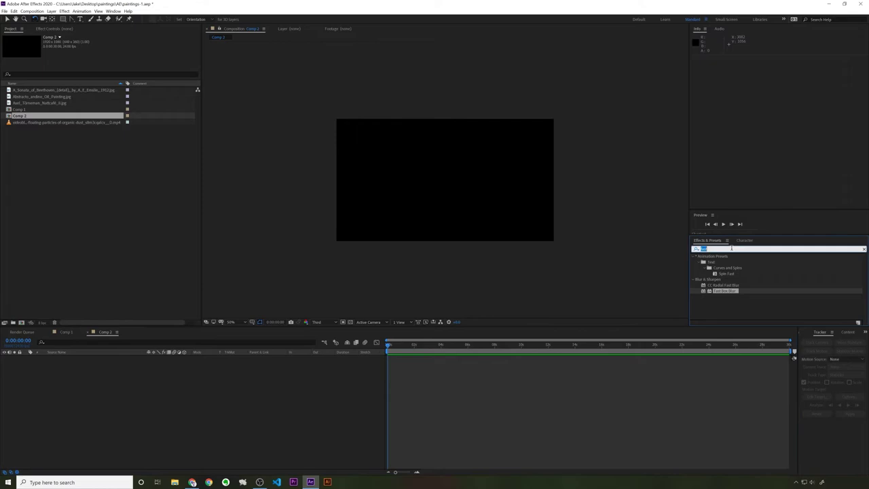
pyautogui.write('spotlig')
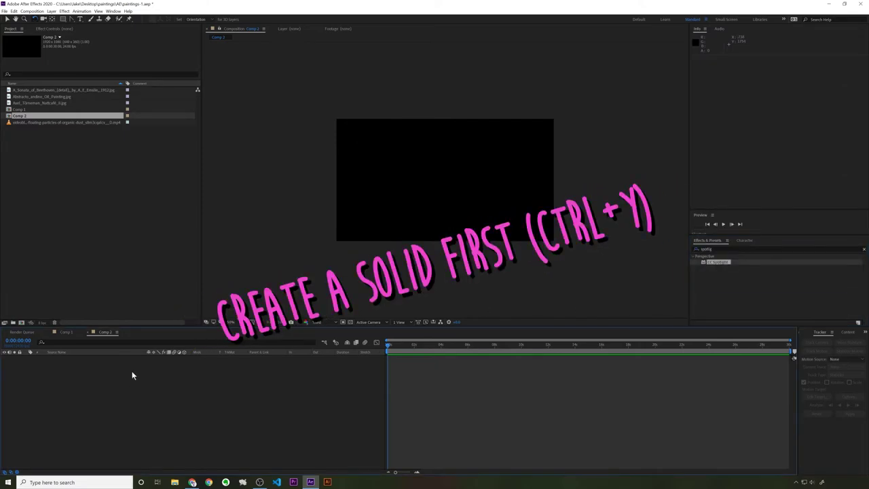
pyautogui.hotkey('ctrl', 'y')
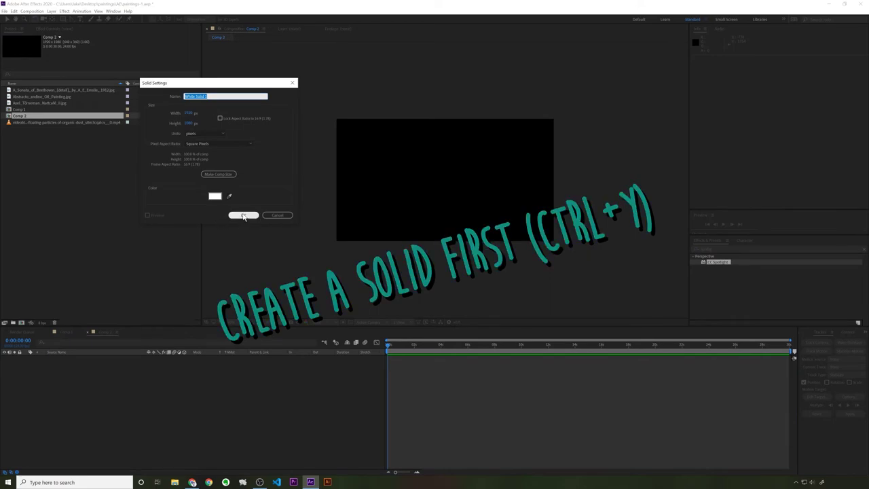
pyautogui.click(239, 215)
pyautogui.moveTo(722, 265); pyautogui.dragTo(109, 359)
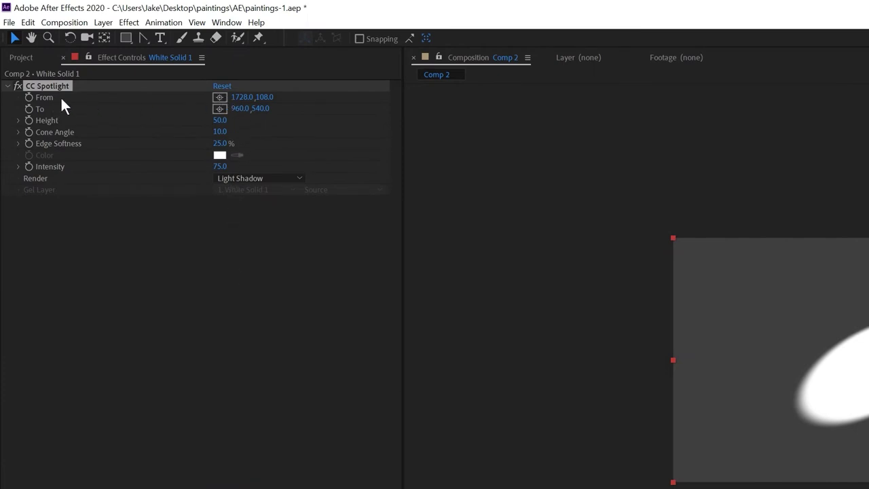
pyautogui.moveTo(242, 99); pyautogui.dragTo(52, 135)
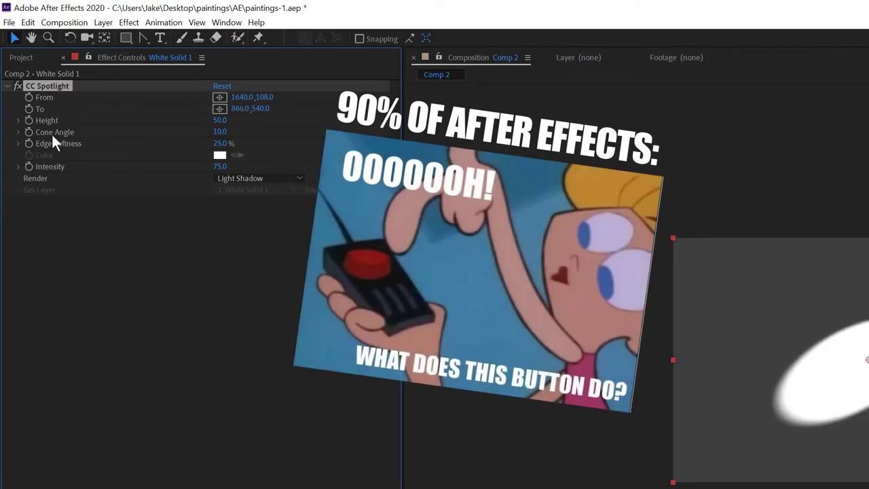
pyautogui.moveTo(226, 132); pyautogui.dragTo(255, 134)
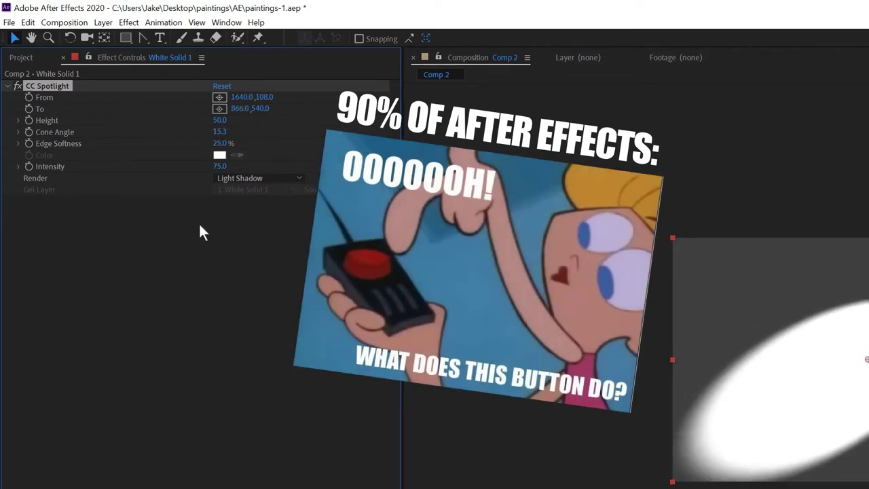
# Step: Look at Comp 1 for comparison and delete the white solid from Comp 2
pyautogui.click(68, 343)
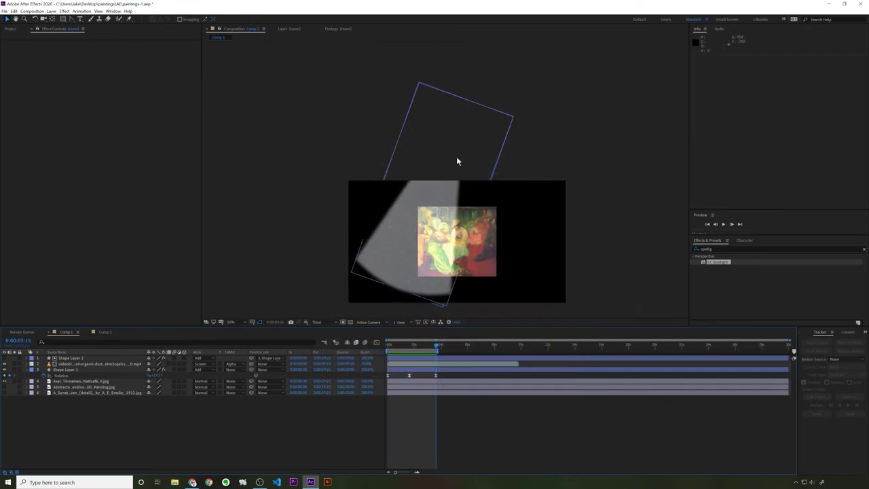
pyautogui.click(104, 333)
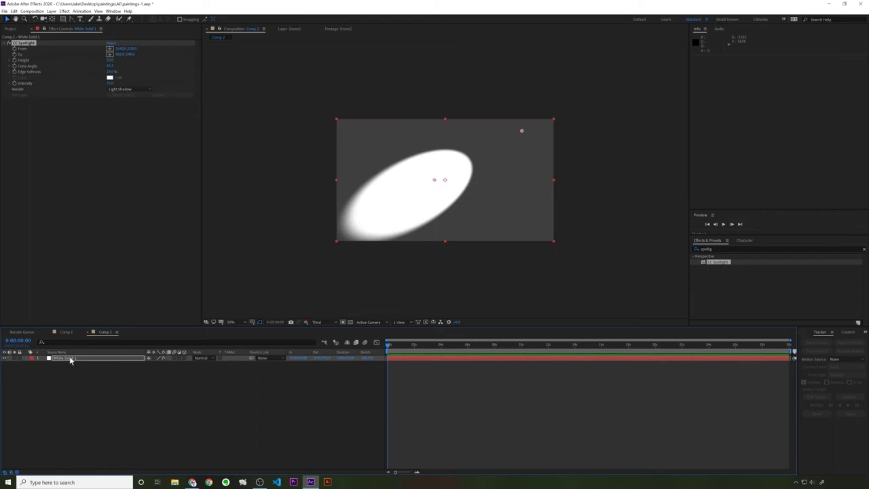
pyautogui.click(70, 360)
pyautogui.press('Delete')
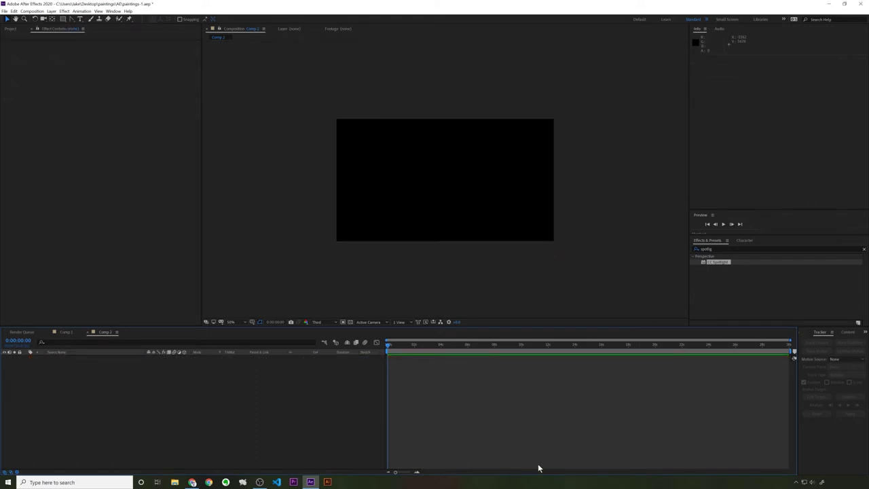
# Step: Add the three painting images to Comp 2 and make all of them 3D layers
pyautogui.click(10, 28)
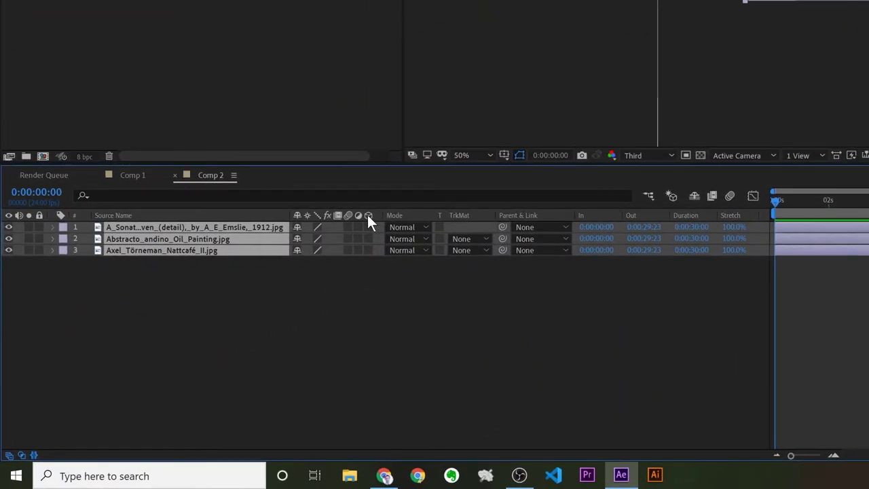
pyautogui.click(369, 226)
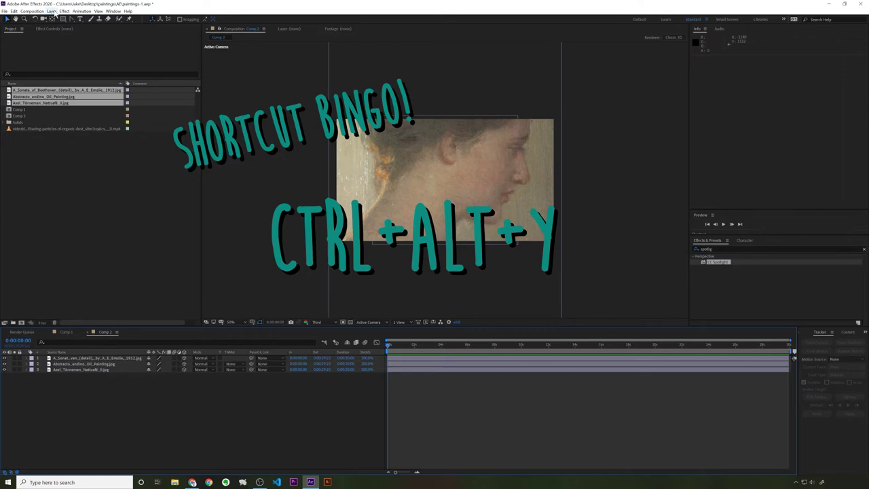
# Step: Add a white spot light with no falloff and shadow casting enabled to Comp 2, keeping its default position
pyautogui.hotkey('ctrl', 'alt', 'y')
pyautogui.hotkey('ctrl', 'z')
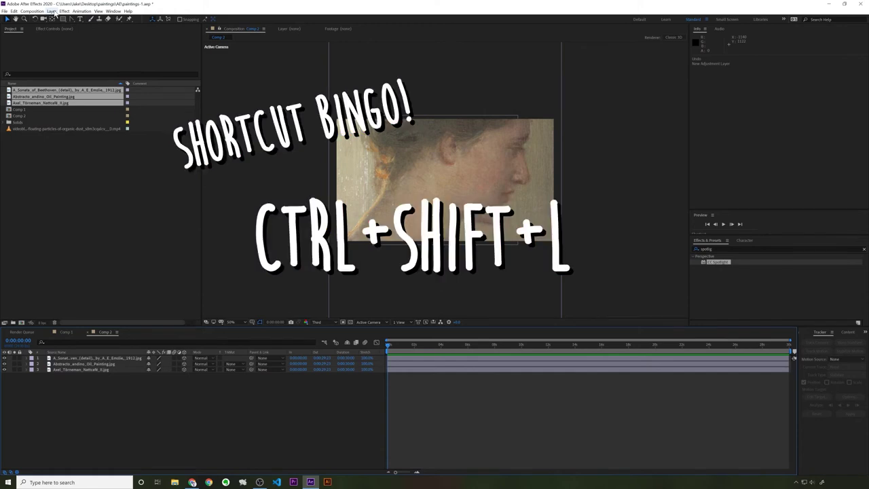
pyautogui.hotkey('ctrl', 'shift', 'l')
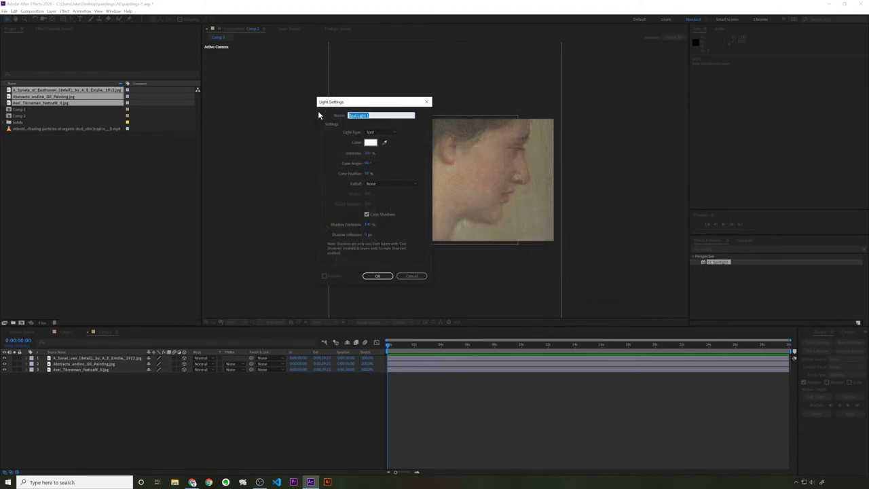
pyautogui.moveTo(351, 104); pyautogui.dragTo(370, 109)
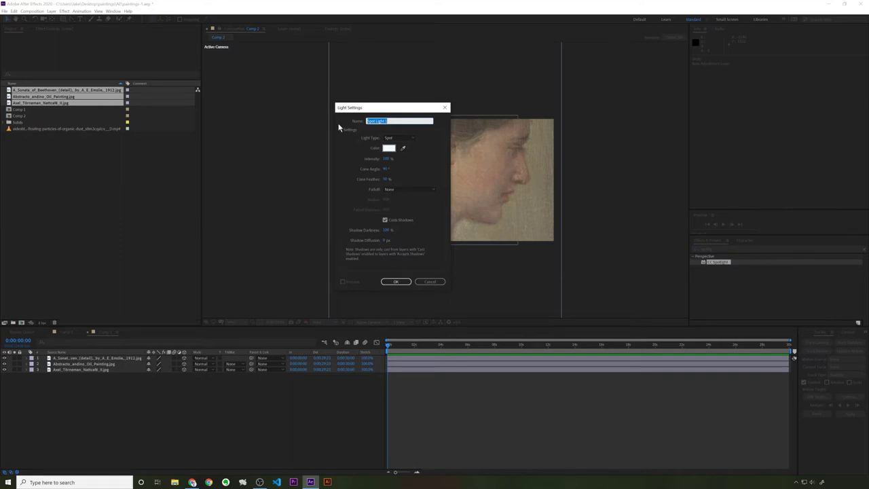
pyautogui.click(397, 282)
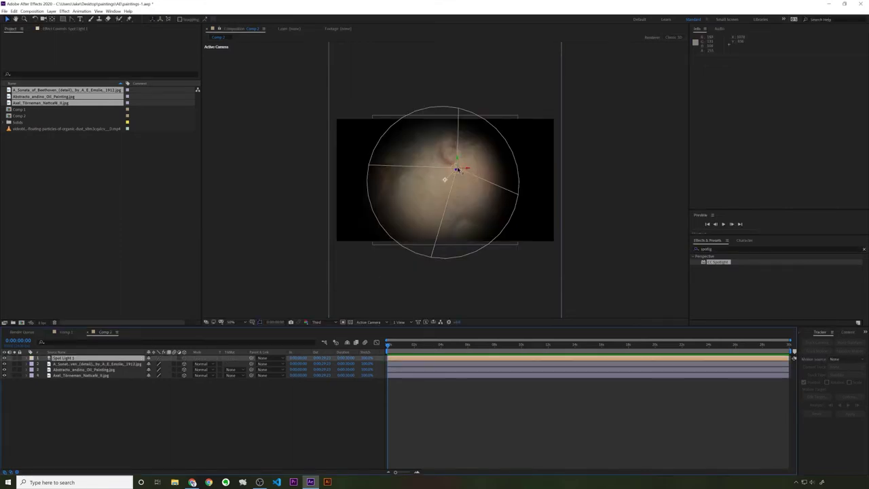
pyautogui.moveTo(457, 169)
pyautogui.mouseDown()
pyautogui.moveTo(466, 169)
pyautogui.moveTo(459, 172)
pyautogui.mouseUp()
pyautogui.hotkey('ctrl', 'z')
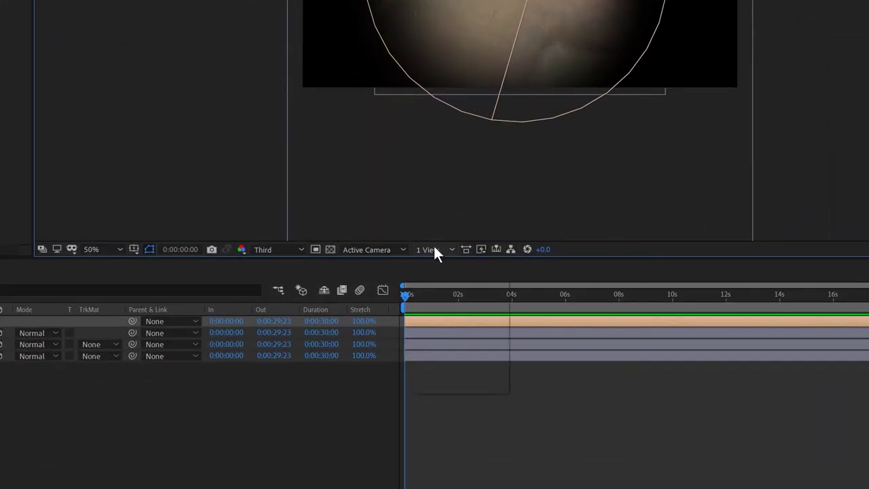
# Step: Show the composition in the 2 Views - Horizontal layout with the Top view beside the Active Camera
pyautogui.click(434, 249)
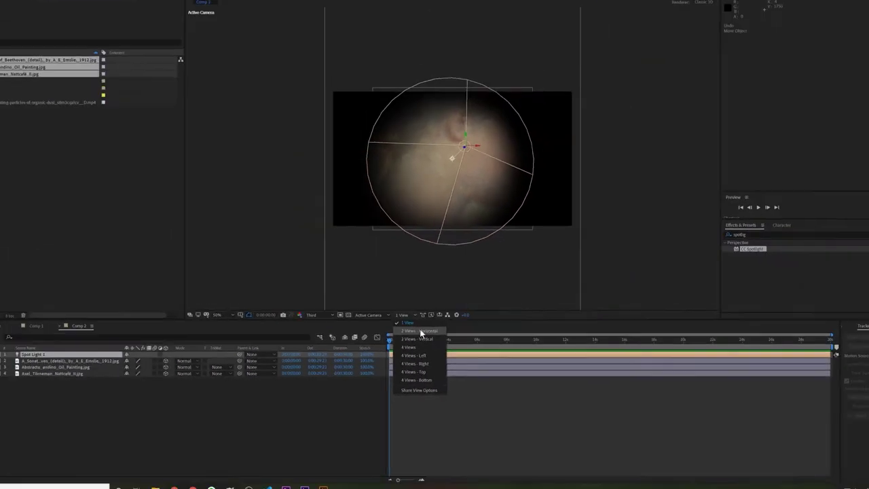
pyautogui.click(461, 277)
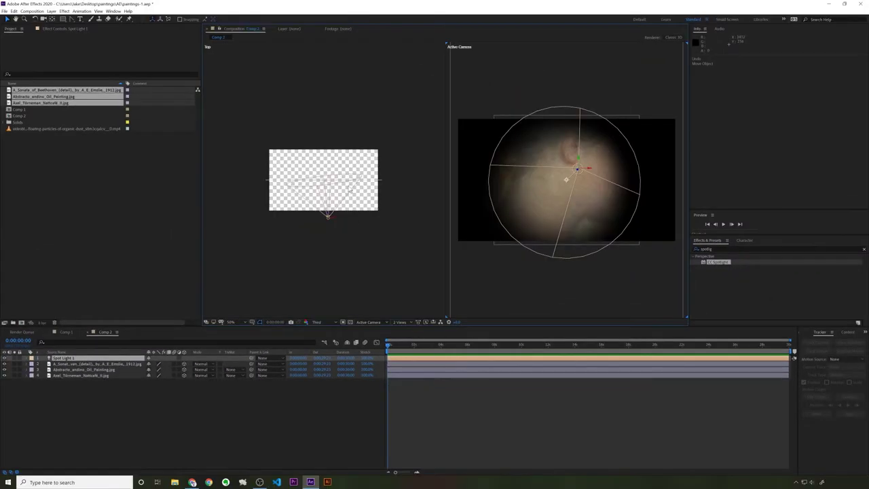
pyautogui.scroll(3, 351, 191)
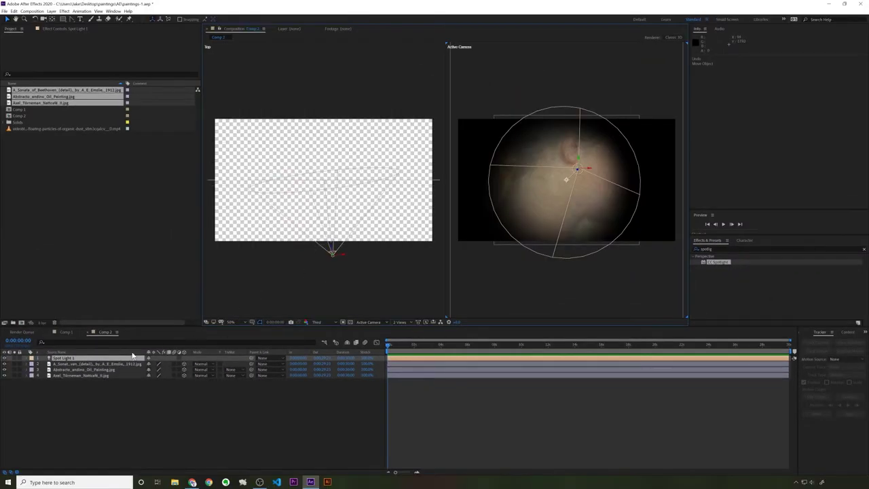
pyautogui.scroll(-3, 376, 181)
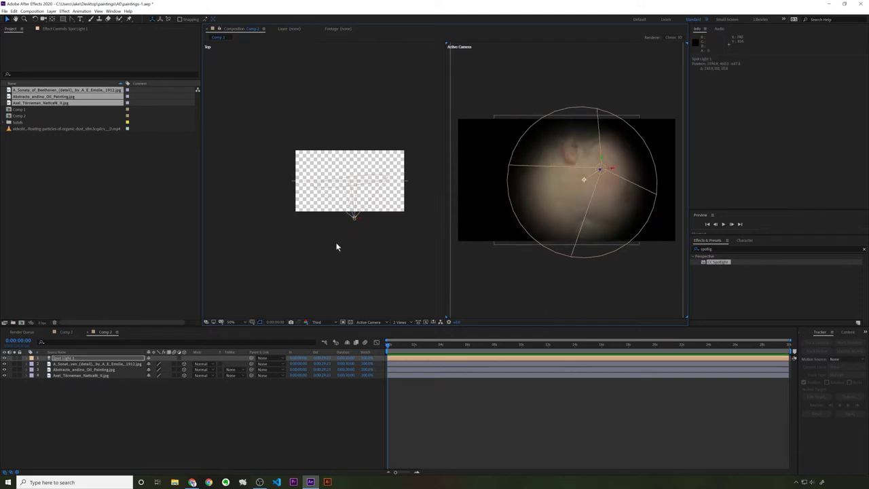
# Step: Try the 4 Views layout and return to two side-by-side views
pyautogui.click(400, 322)
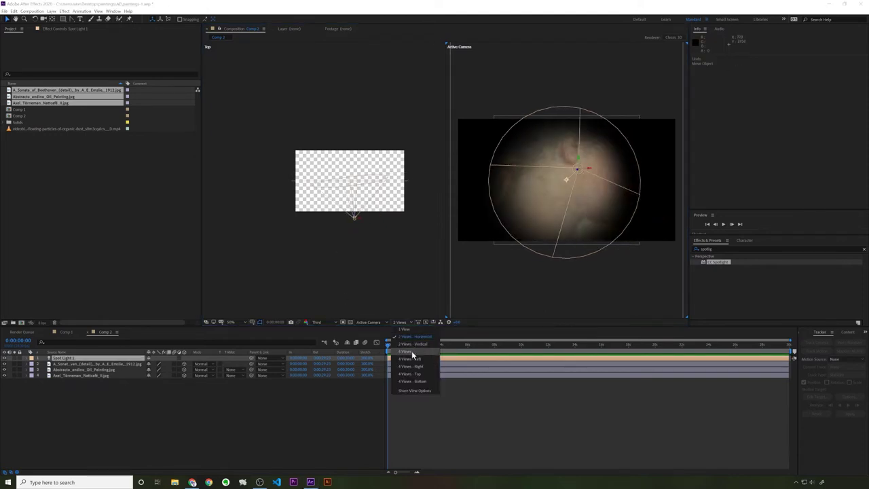
pyautogui.click(412, 352)
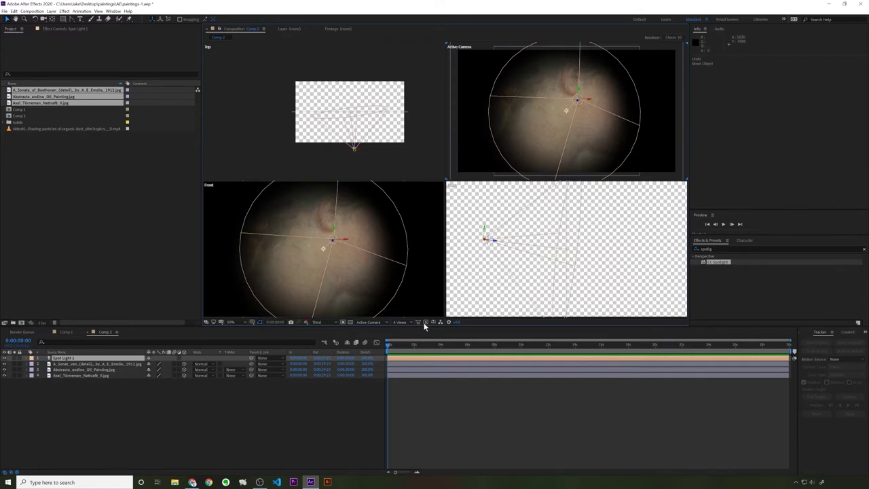
pyautogui.click(396, 322)
pyautogui.click(406, 343)
# Step: Change the Top view to the Left view and frame the spot light and paintings in it
pyautogui.moveTo(391, 127); pyautogui.dragTo(373, 154)
pyautogui.click(371, 322)
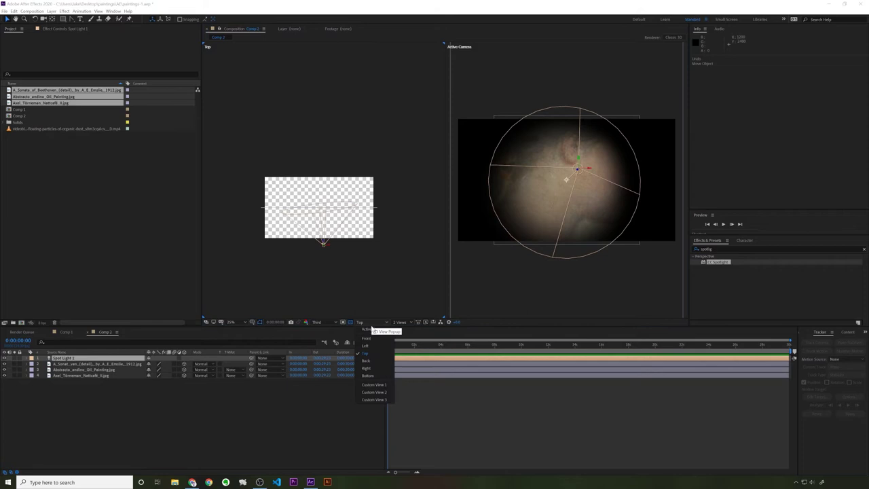
pyautogui.click(374, 344)
pyautogui.moveTo(341, 198); pyautogui.dragTo(329, 182)
pyautogui.click(350, 323)
pyautogui.scroll(2, 330, 183)
pyautogui.scroll(-2, 339, 182)
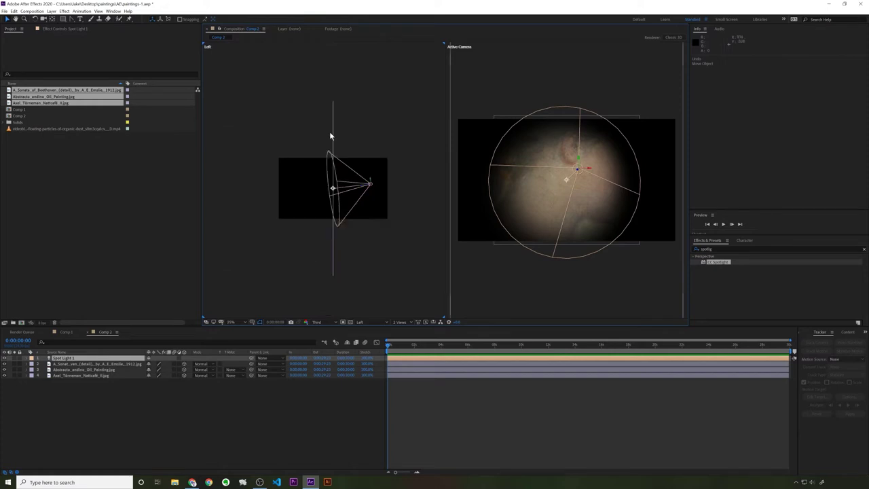
# Step: Try moving the three painting layers together along Z, farther from the spot light
pyautogui.click(331, 124)
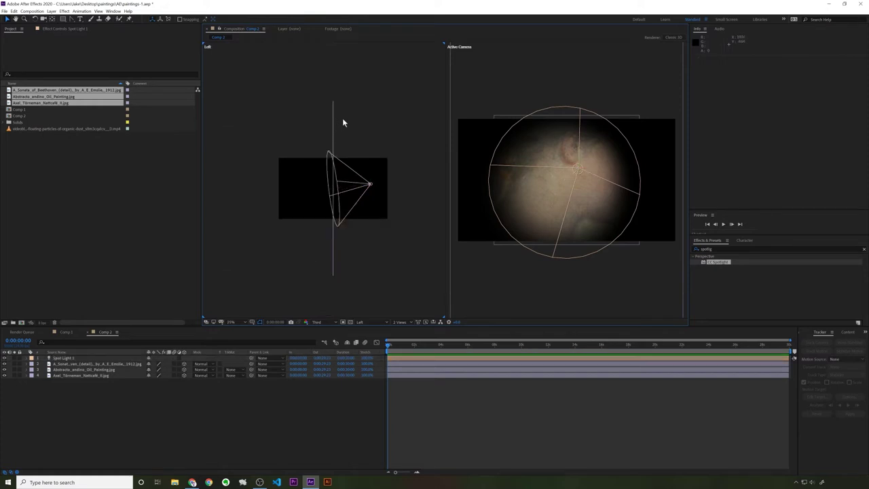
pyautogui.moveTo(351, 117); pyautogui.dragTo(322, 178)
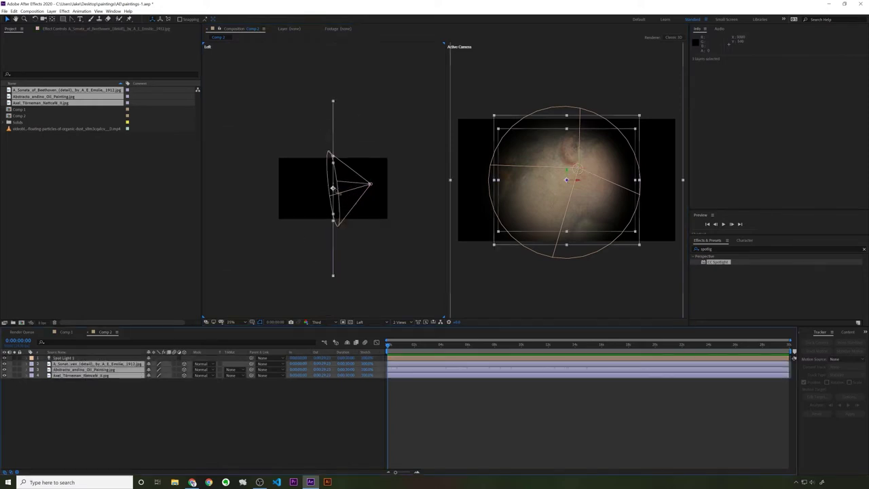
pyautogui.scroll(2, 342, 197)
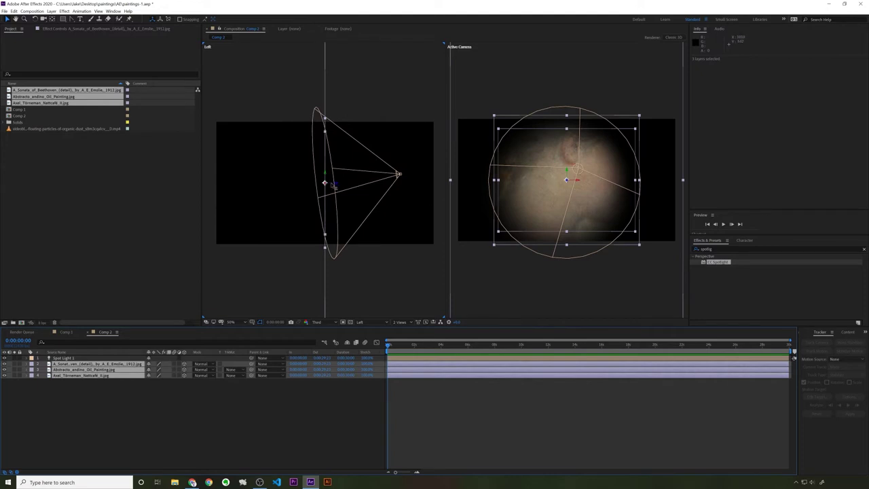
pyautogui.moveTo(333, 185); pyautogui.dragTo(267, 184)
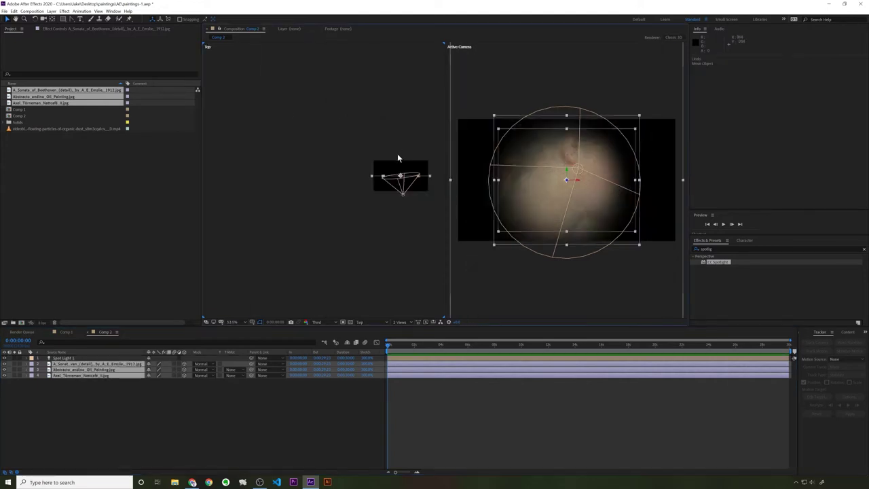
# Step: In the Top view, slide the Sonata painting left and the Abstracto andino painting right along X, either side of the third painting
pyautogui.scroll(-1, 394, 155)
pyautogui.moveTo(380, 142); pyautogui.dragTo(327, 153)
pyautogui.scroll(1, 346, 171)
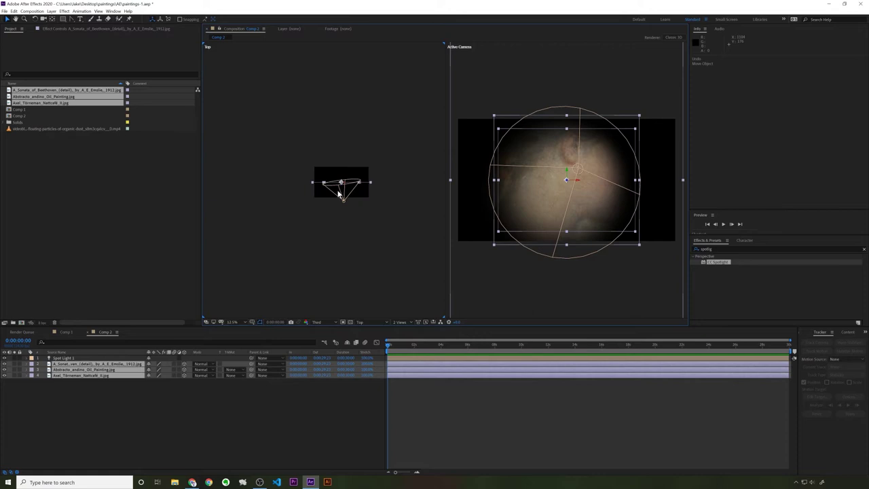
pyautogui.click(67, 399)
pyautogui.click(95, 365)
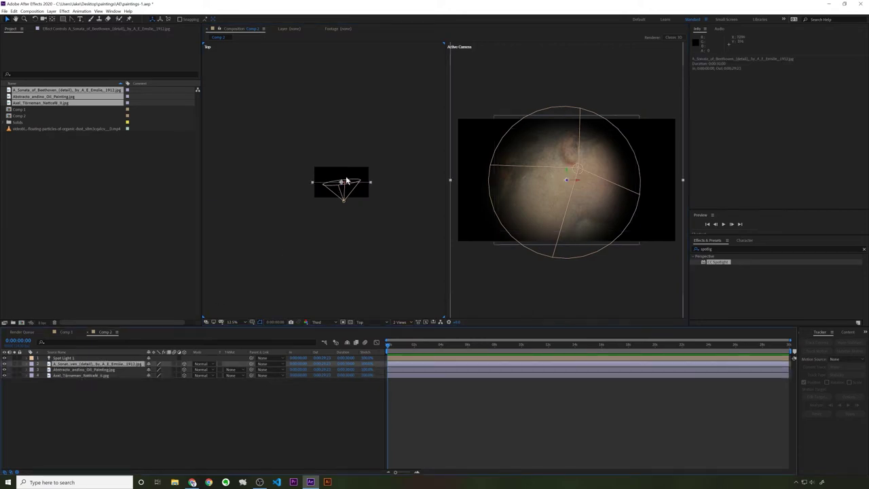
pyautogui.moveTo(343, 183)
pyautogui.mouseDown()
pyautogui.moveTo(275, 182)
pyautogui.moveTo(285, 184)
pyautogui.mouseUp()
pyautogui.click(113, 370)
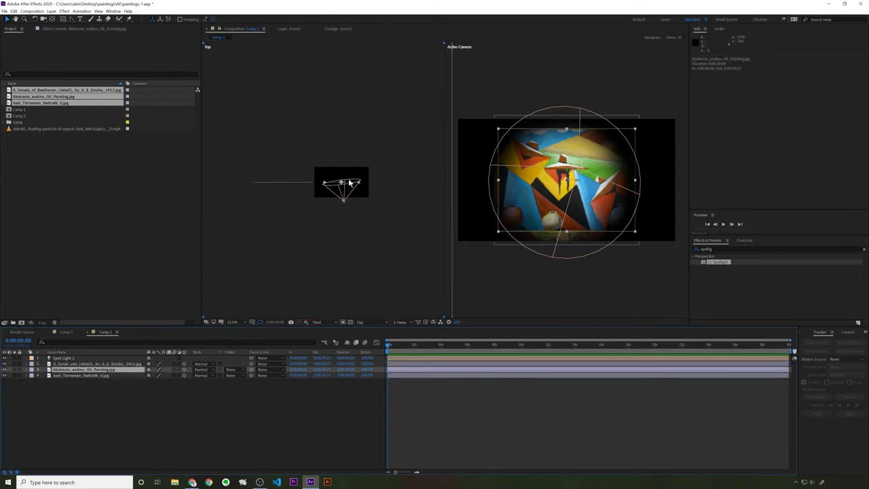
pyautogui.moveTo(350, 185); pyautogui.dragTo(397, 192)
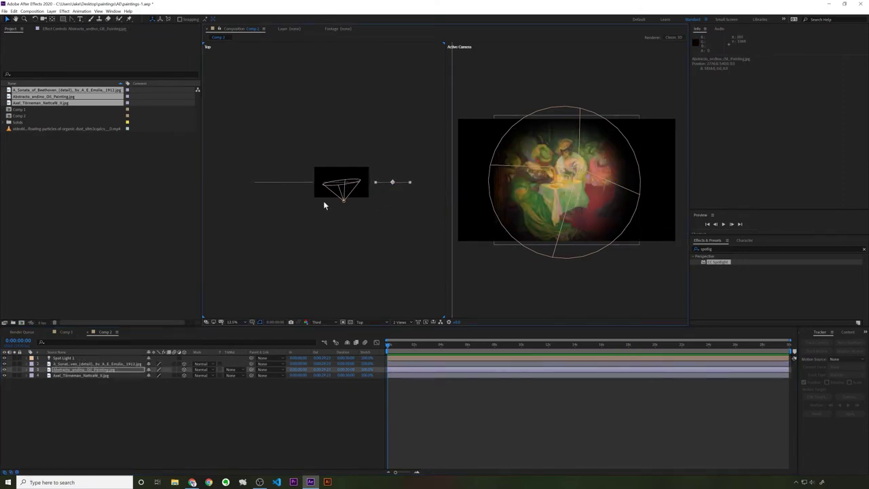
# Step: Add a new camera layer with the default settings above the spot light in Comp 2
pyautogui.click(75, 358)
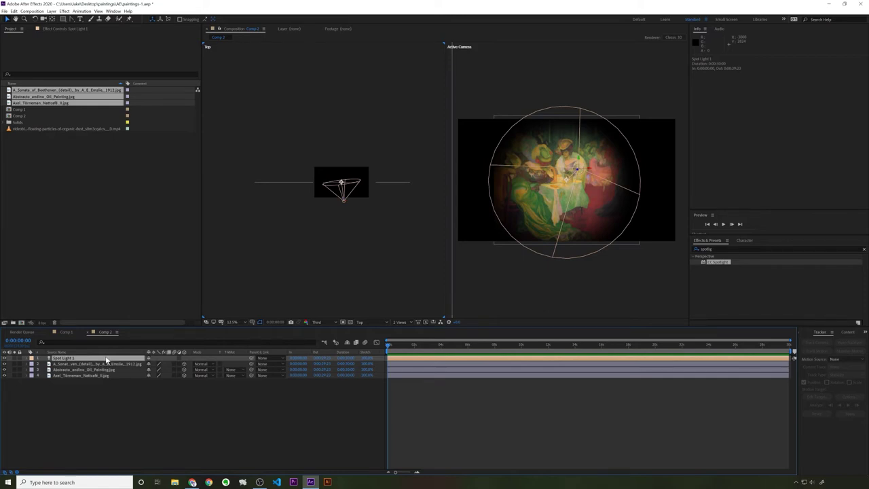
pyautogui.hotkey('ctrl', 'alt', 'shift', 'c')
pyautogui.press('Return')
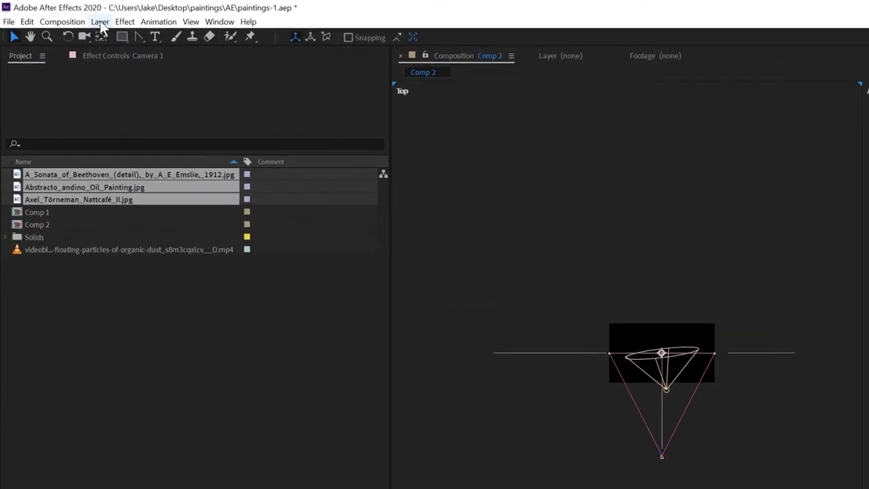
pyautogui.click(52, 11)
pyautogui.moveTo(79, 11)
pyautogui.moveTo(103, 22)
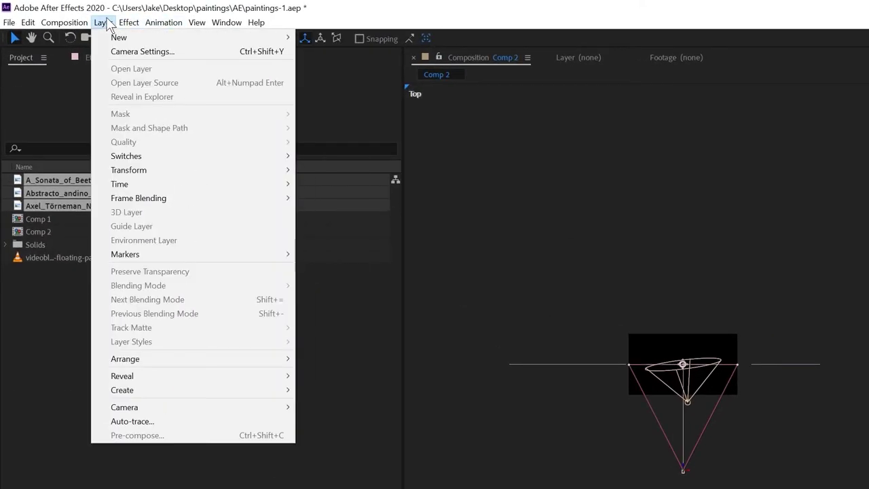
pyautogui.moveTo(110, 39)
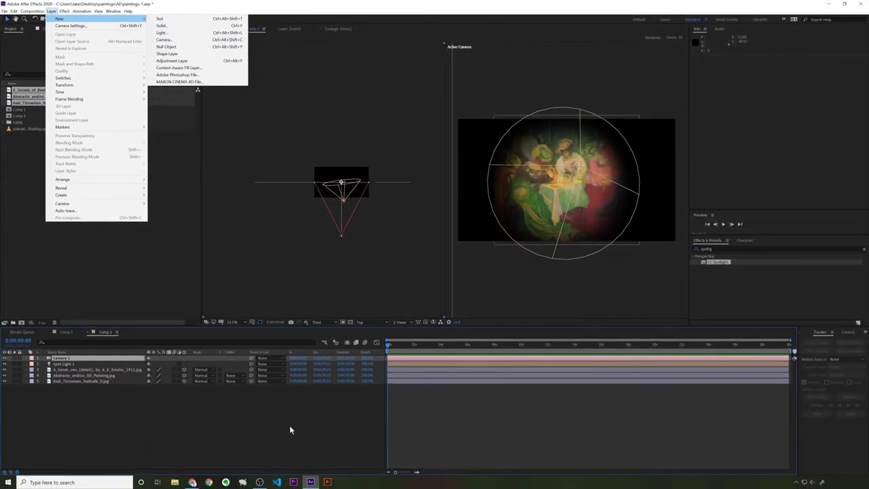
pyautogui.click(289, 425)
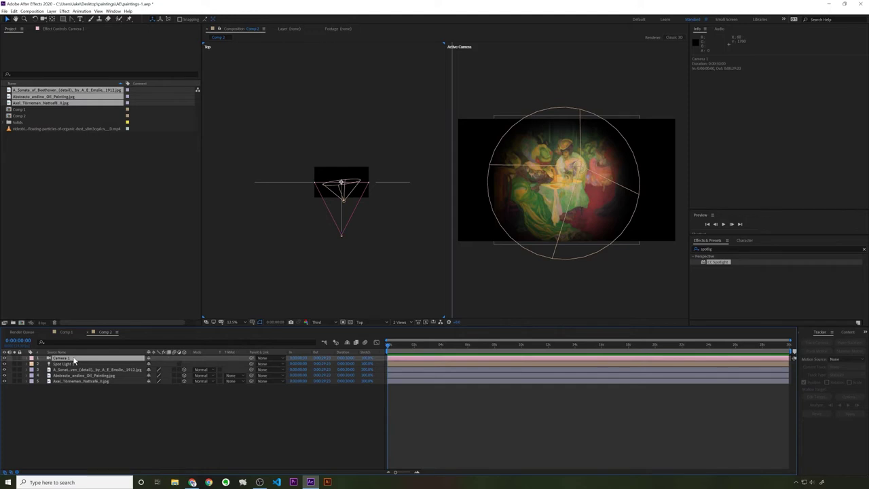
pyautogui.hotkey('ctrl', 'y')
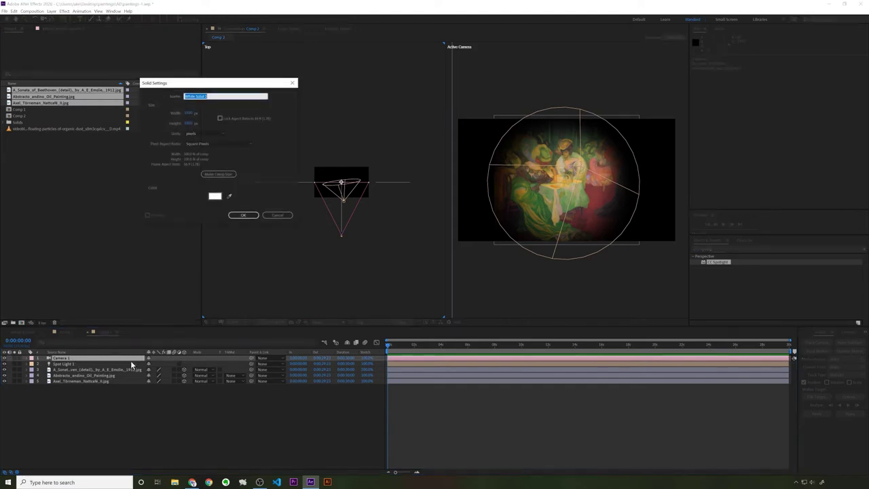
pyautogui.press('Escape')
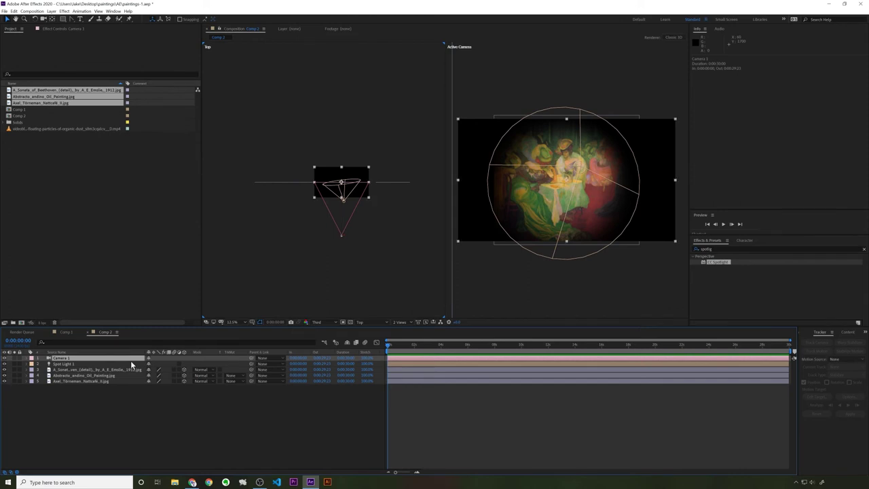
pyautogui.hotkey('ctrl', 'alt', 'shift', 'c')
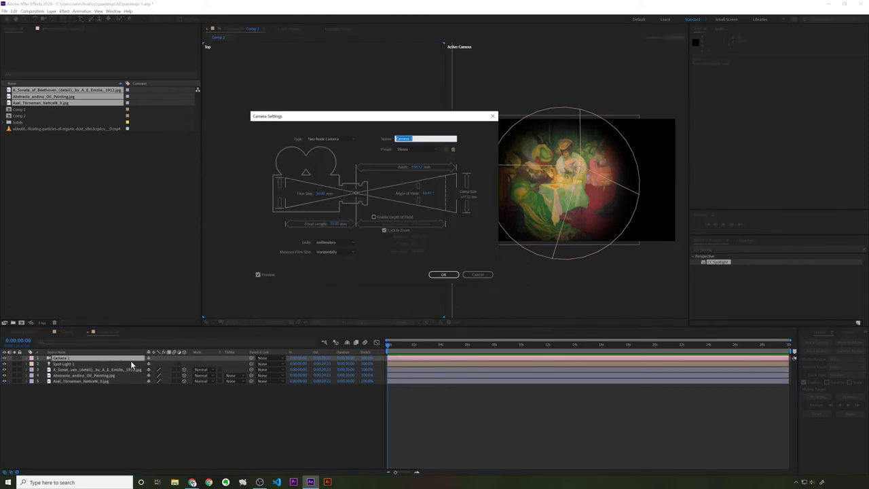
pyautogui.click(487, 276)
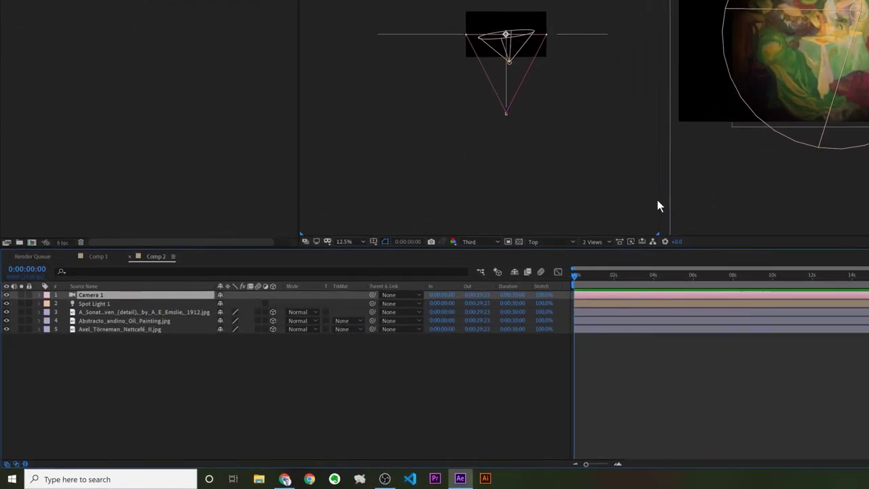
# Step: Add a null object, make it a 3D layer, and parent the camera to it
pyautogui.hotkey('ctrl', 'alt', 'shift', 'y')
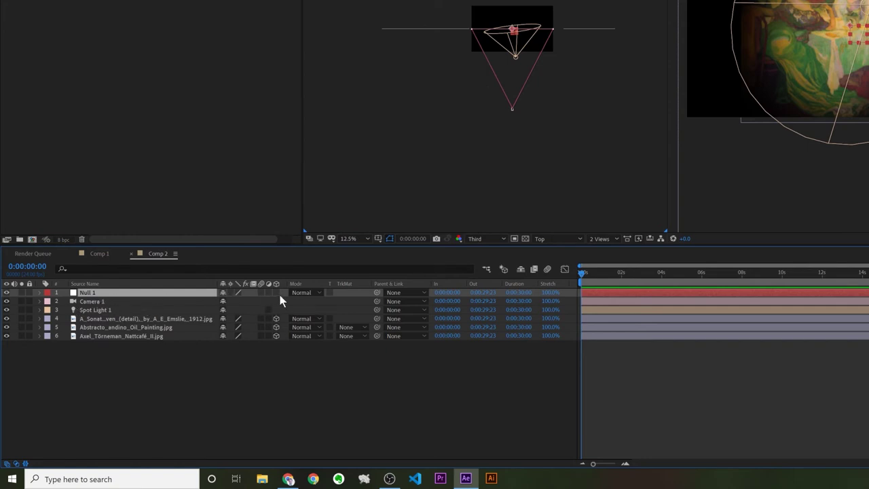
pyautogui.scroll(6, 516, 27)
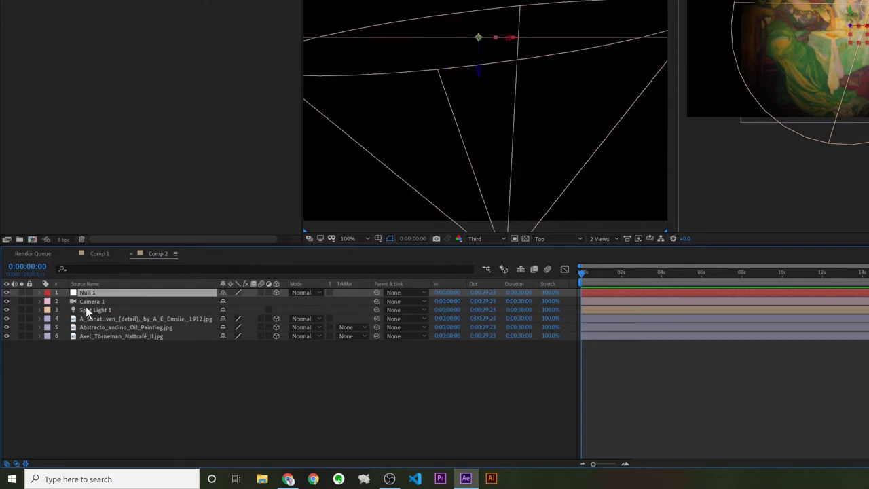
pyautogui.click(99, 303)
pyautogui.moveTo(378, 300); pyautogui.dragTo(103, 294)
# Step: In the Top view, pull the null and its camera back along Z, away from the paintings
pyautogui.click(105, 293)
pyautogui.scroll(-3, 488, 27)
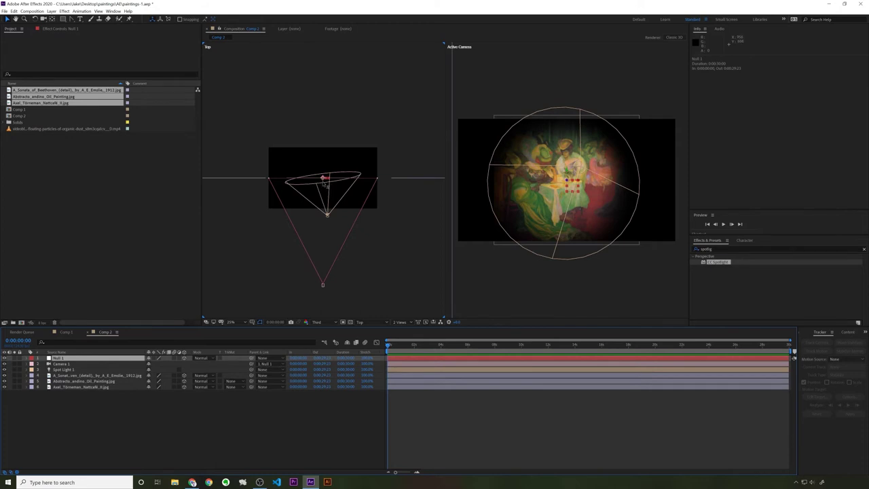
pyautogui.moveTo(324, 182); pyautogui.dragTo(321, 248)
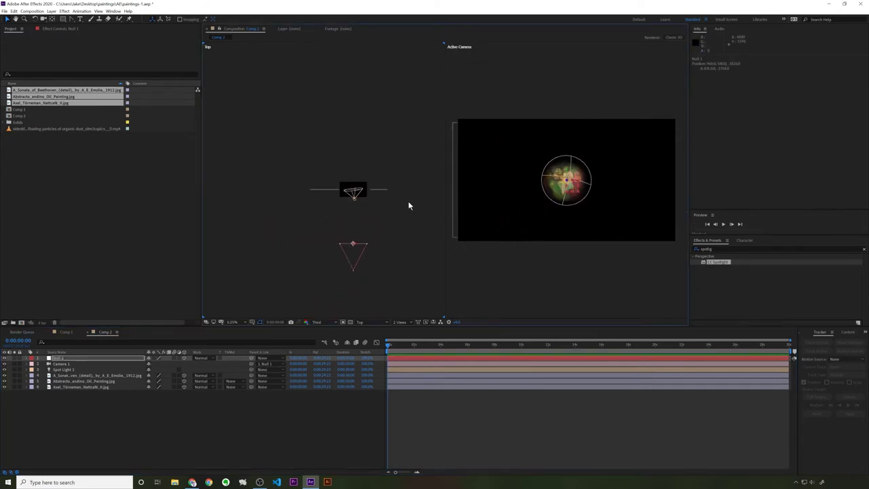
# Step: Lock the three painting layers and try selecting and moving the spot light in the Active Camera view
pyautogui.click(353, 198)
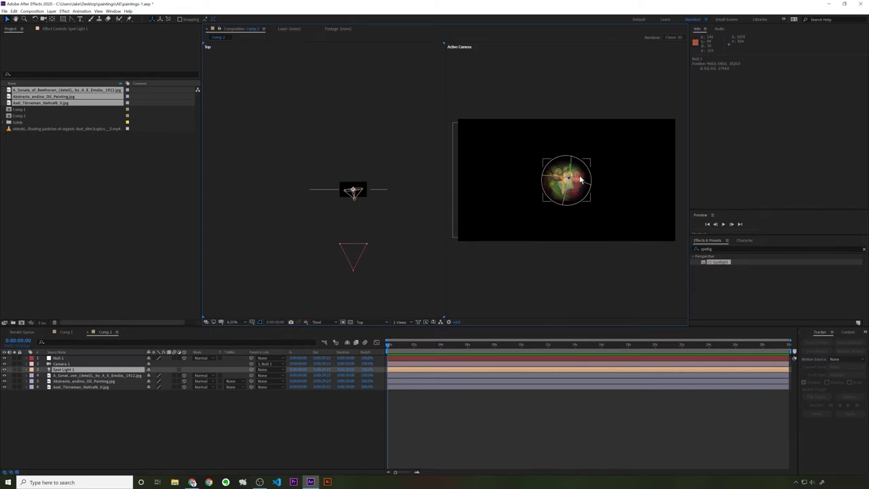
pyautogui.moveTo(581, 179); pyautogui.dragTo(573, 180)
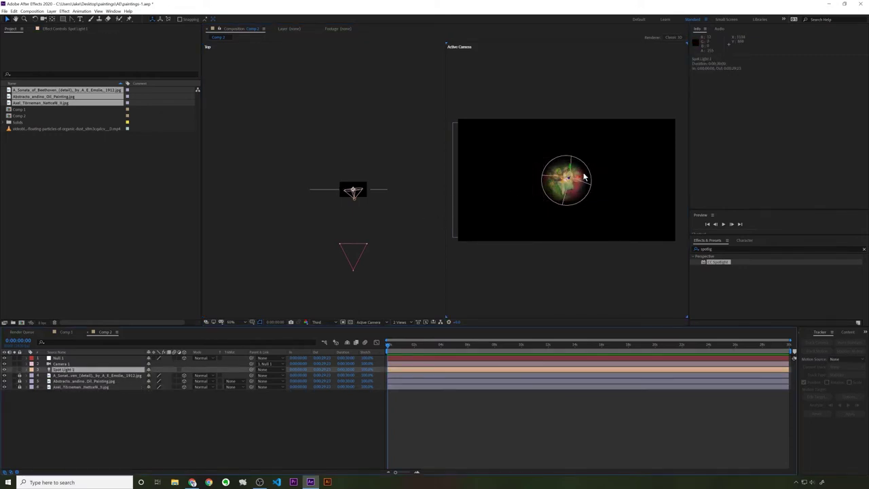
pyautogui.moveTo(584, 178)
pyautogui.mouseDown()
pyautogui.moveTo(569, 179)
pyautogui.moveTo(588, 188)
pyautogui.moveTo(675, 192)
pyautogui.moveTo(801, 184)
pyautogui.moveTo(569, 182)
pyautogui.mouseUp()
# Step: Create a dark gray solid with colour 343434 at the top of the layer stack and make it a 3D layer
pyautogui.click(71, 359)
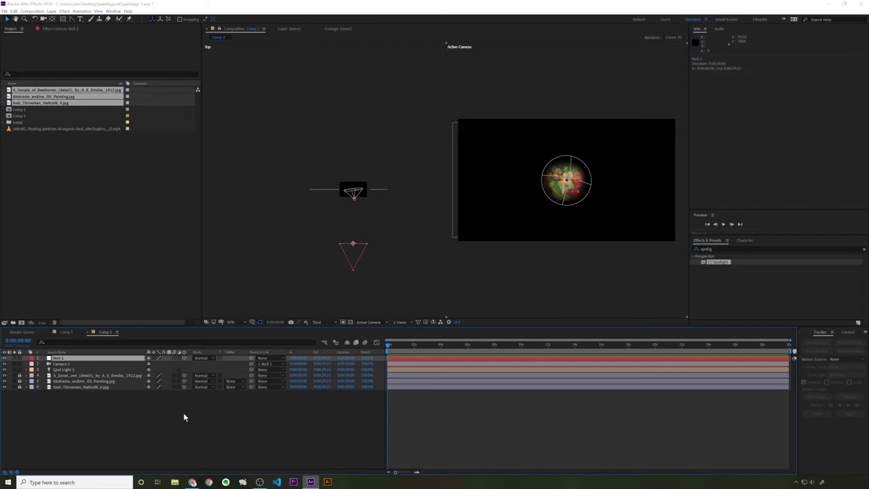
pyautogui.hotkey('ctrl', 'y')
pyautogui.click(214, 197)
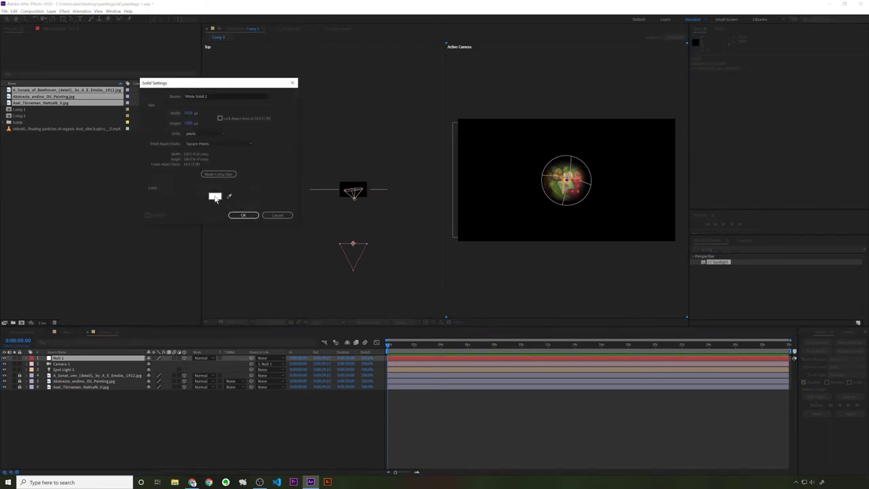
pyautogui.write('343434')
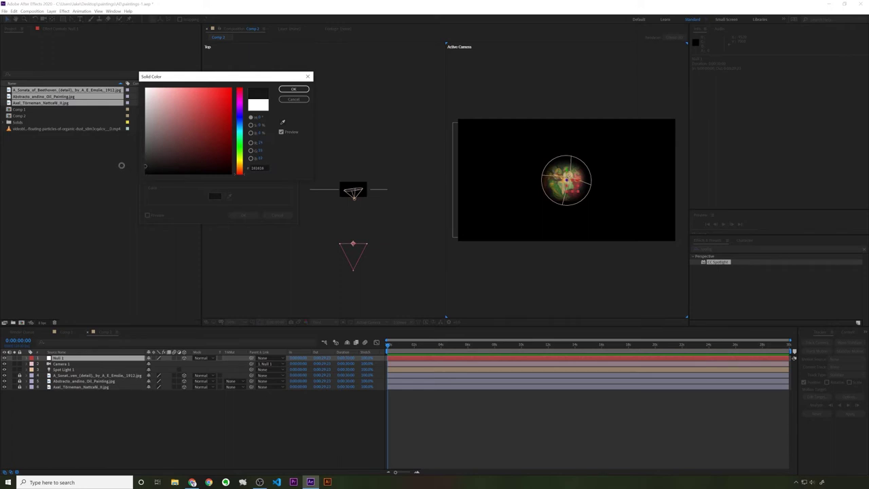
pyautogui.click(294, 89)
pyautogui.press('Return')
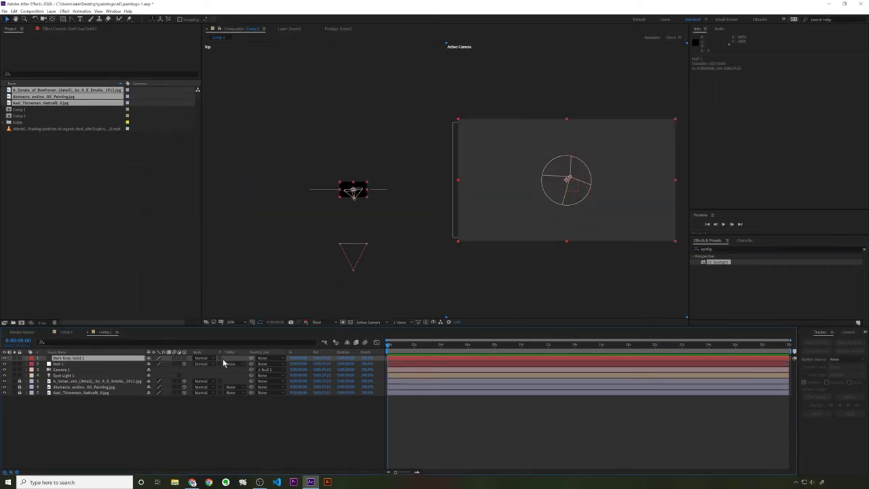
pyautogui.click(184, 358)
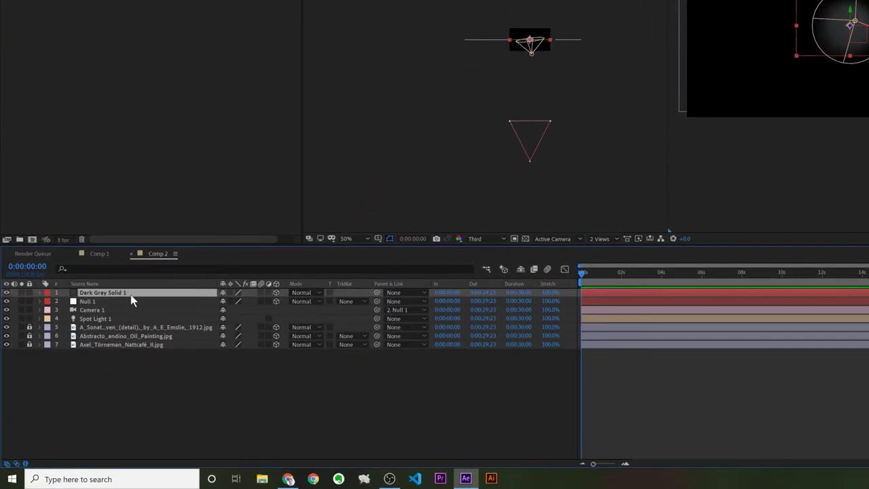
# Step: Set the gray solid's X Rotation to -90° and lower it beneath the paintings as a floor
pyautogui.press('r')
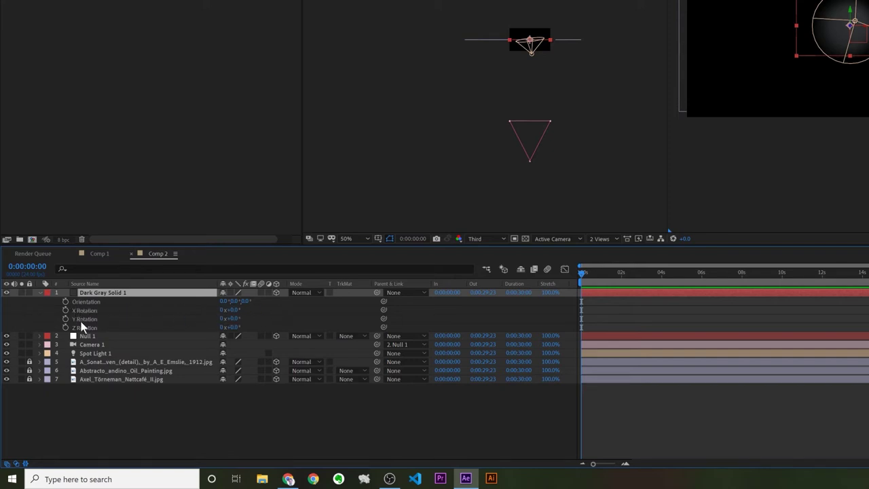
pyautogui.click(230, 309)
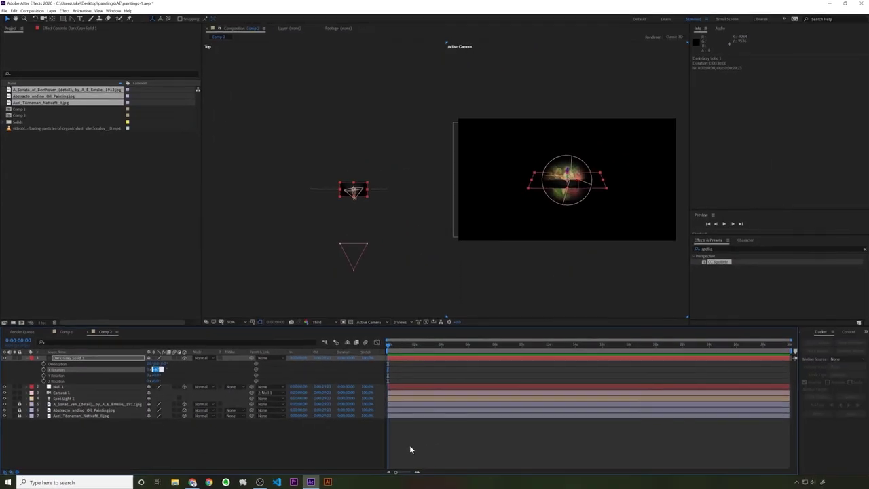
pyautogui.write('-90')
pyautogui.click(409, 449)
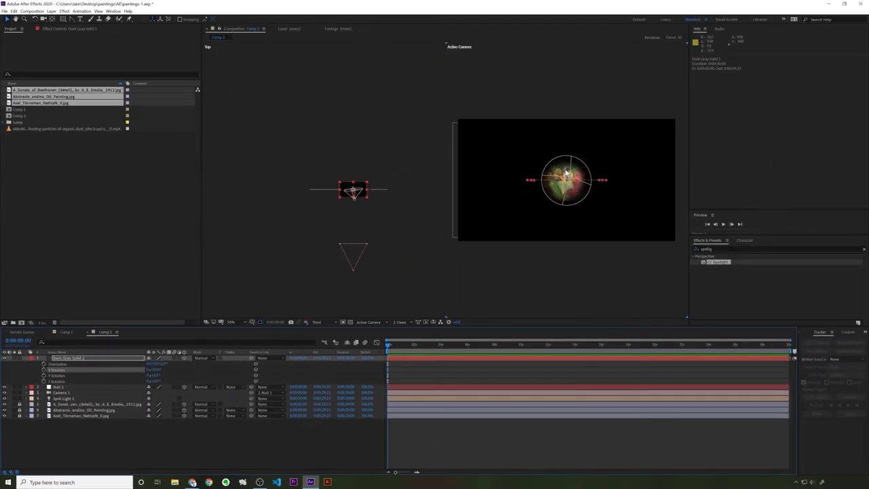
pyautogui.moveTo(567, 173); pyautogui.dragTo(569, 264)
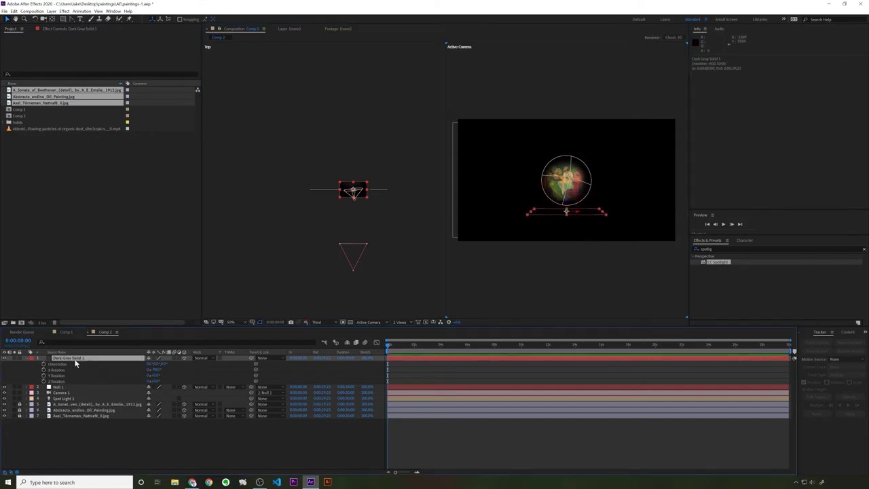
# Step: Try scaling up the gray floor solid
pyautogui.press('s')
pyautogui.moveTo(161, 364); pyautogui.dragTo(196, 369)
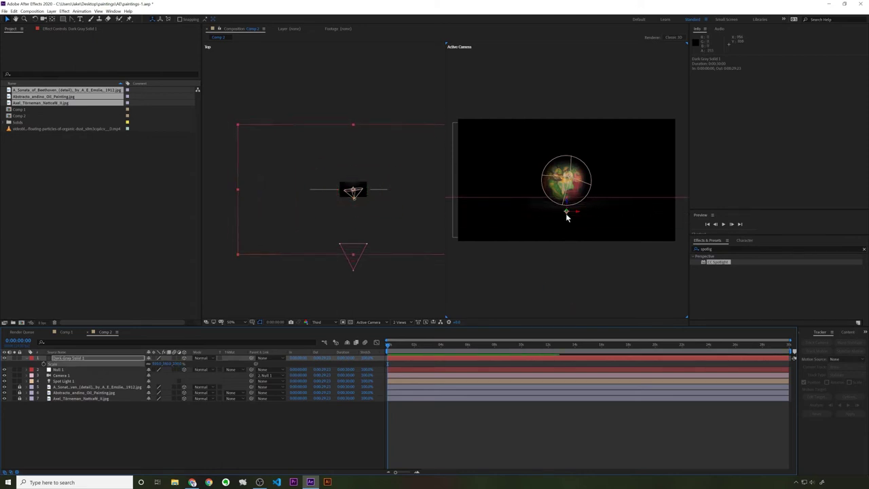
pyautogui.hotkey('ctrl', 'z')
# Step: Select the spot light, change the Top view to the Left view, and frame the light in it
pyautogui.scroll(1, 567, 214)
pyautogui.click(67, 429)
pyautogui.click(63, 381)
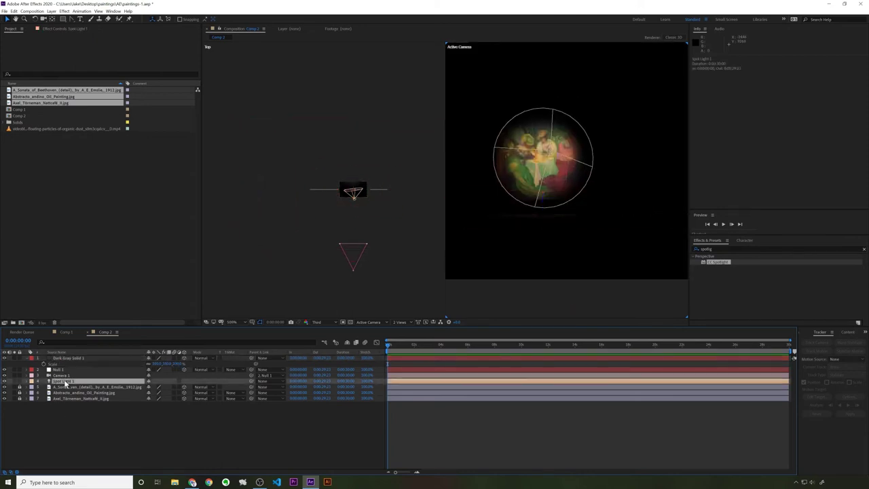
pyautogui.moveTo(404, 203); pyautogui.dragTo(363, 204)
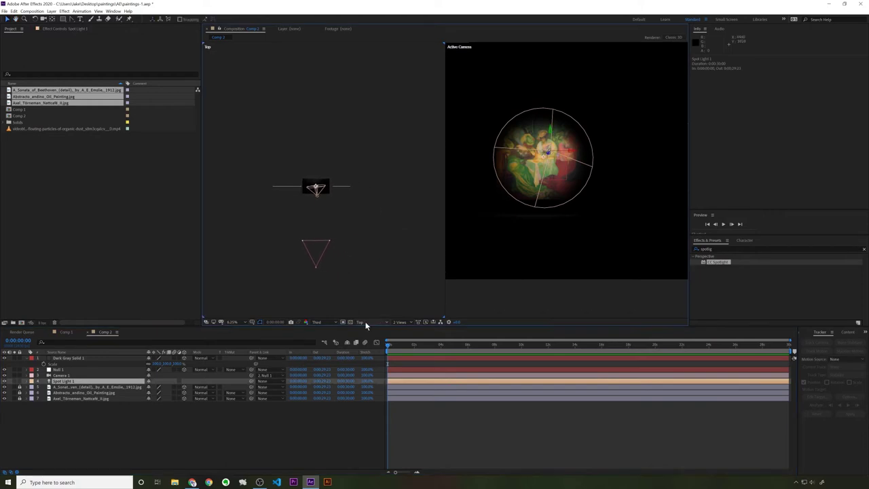
pyautogui.click(362, 322)
pyautogui.click(371, 352)
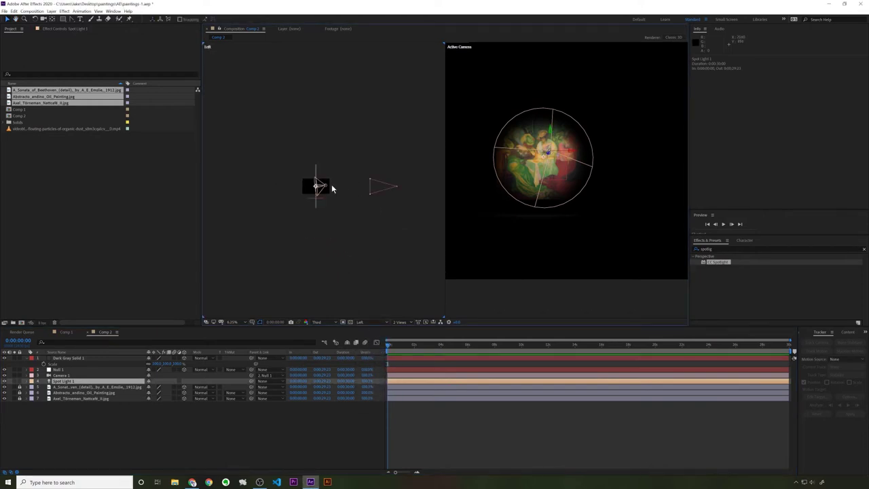
pyautogui.scroll(5, 321, 177)
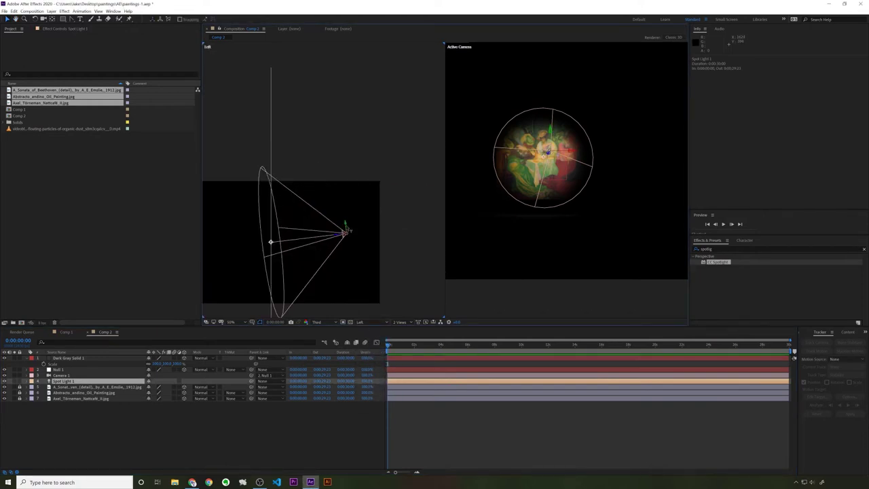
# Step: Rotate the spot light to -80° on X so it aims downward, and raise it above the paintings
pyautogui.press('r')
pyautogui.moveTo(346, 235)
pyautogui.mouseDown()
pyautogui.moveTo(332, 140)
pyautogui.moveTo(346, 156)
pyautogui.mouseUp()
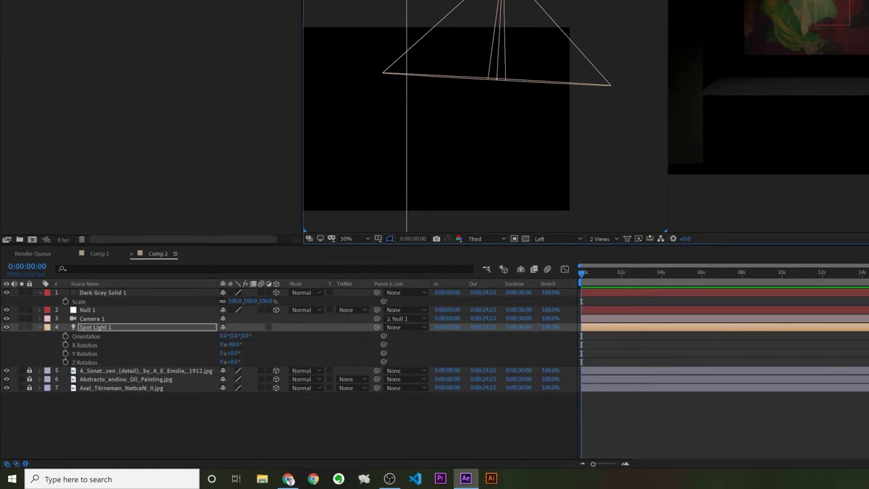
pyautogui.moveTo(504, 1); pyautogui.dragTo(505, 0)
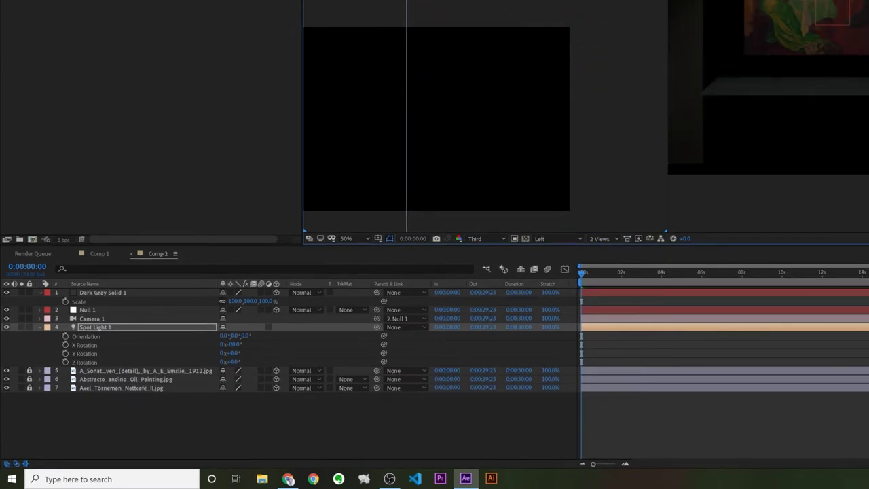
# Step: Narrow the spot light's Cone Angle in its Light Options and shift the light closer to the paintings along Z
pyautogui.click(38, 326)
pyautogui.click(39, 327)
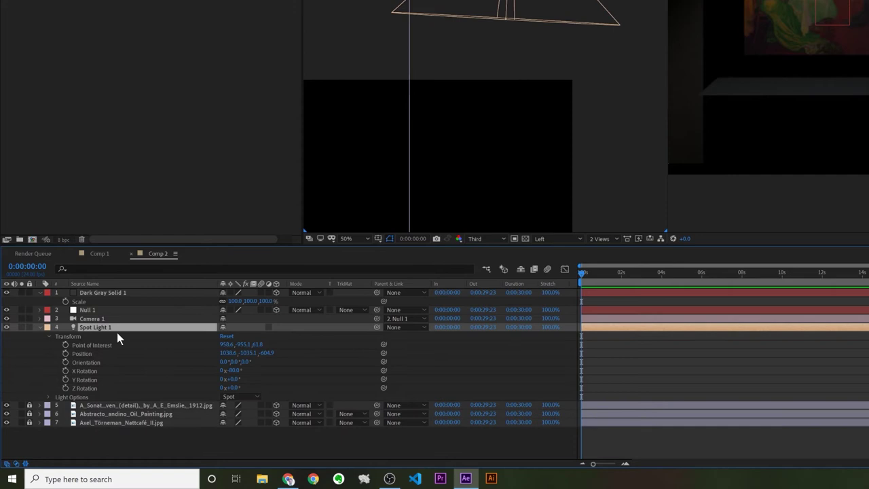
pyautogui.click(50, 397)
pyautogui.scroll(-1, 117, 388)
pyautogui.scroll(-1, 138, 368)
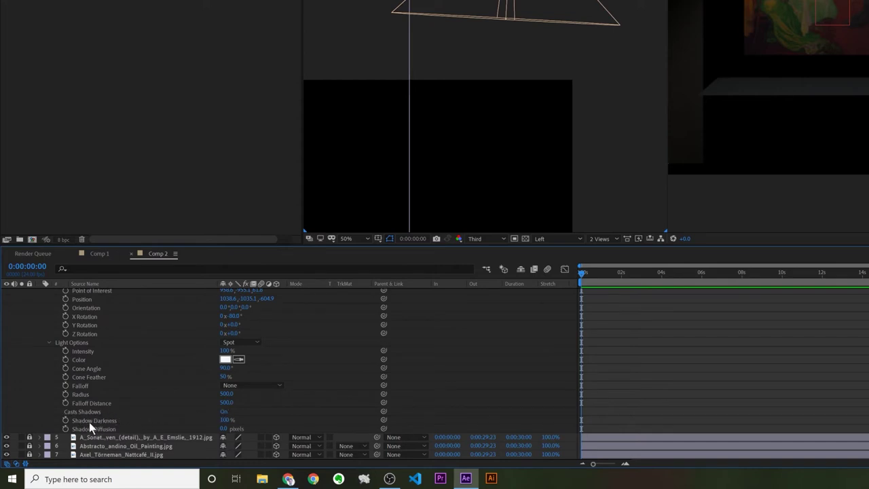
pyautogui.moveTo(227, 368); pyautogui.dragTo(210, 370)
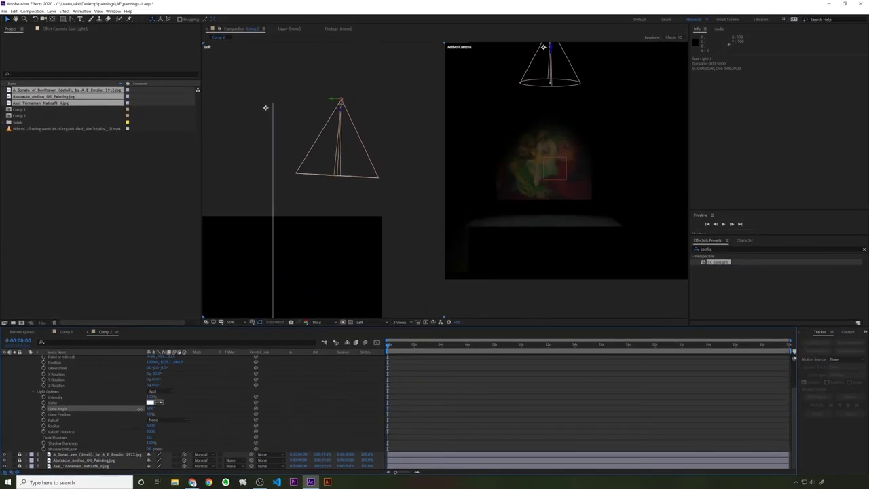
pyautogui.moveTo(339, 101); pyautogui.dragTo(313, 102)
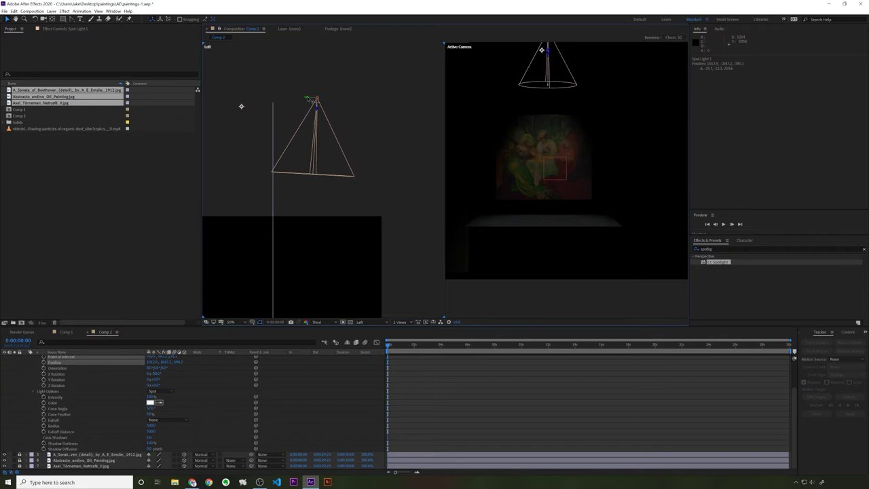
pyautogui.click(47, 393)
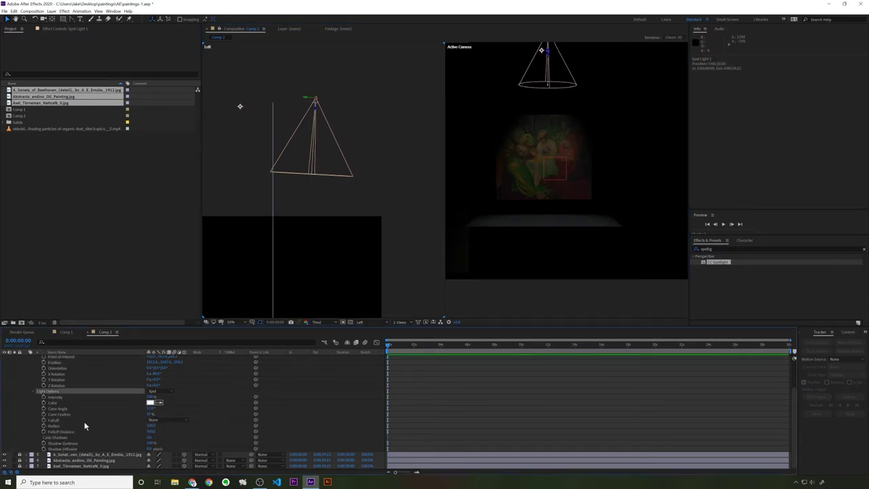
# Step: In the Front view, spread the other two paintings out to either side of the centre painting
pyautogui.scroll(5, 33, 407)
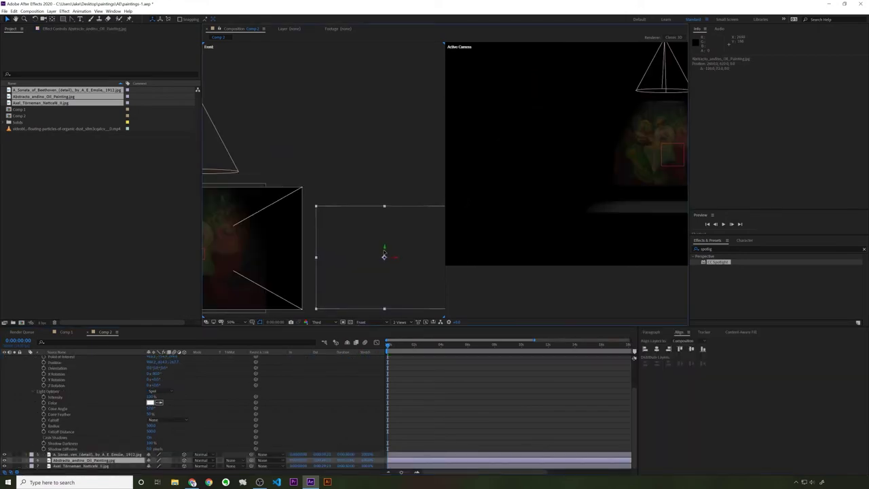
pyautogui.click(390, 167)
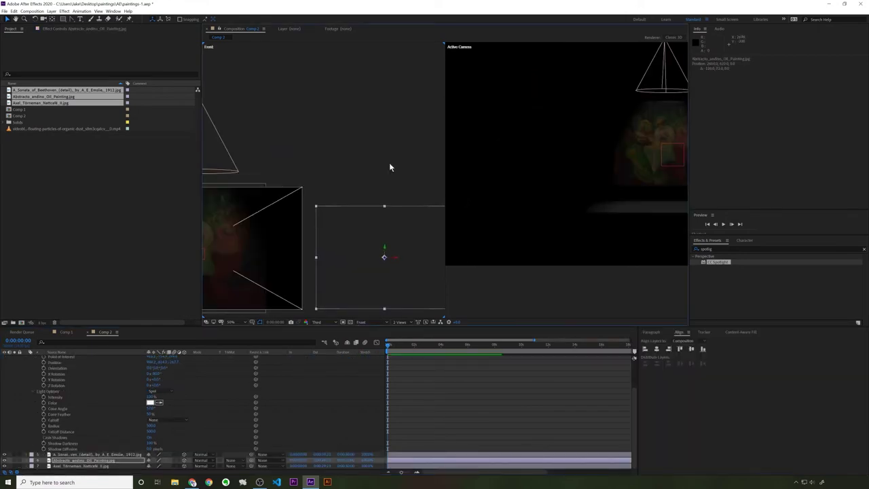
pyautogui.scroll(-4, 359, 209)
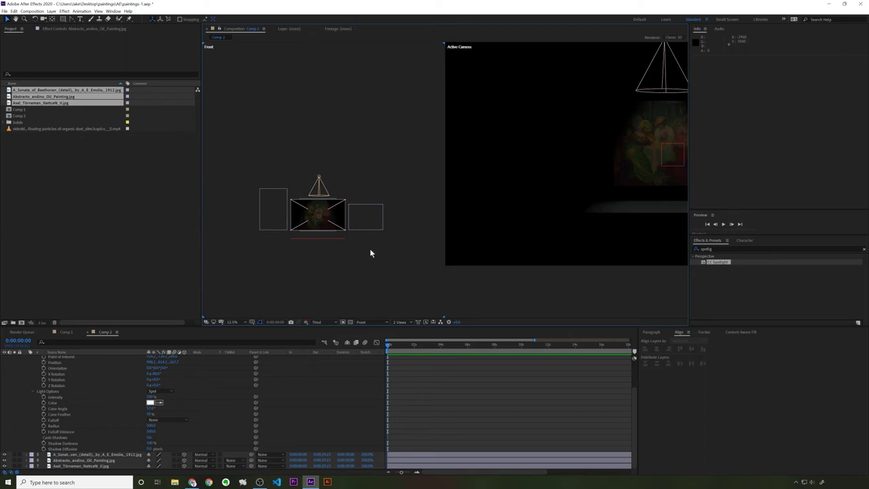
# Step: Duplicate the spot light twice and place one copy above each of the two side paintings
pyautogui.click(317, 178)
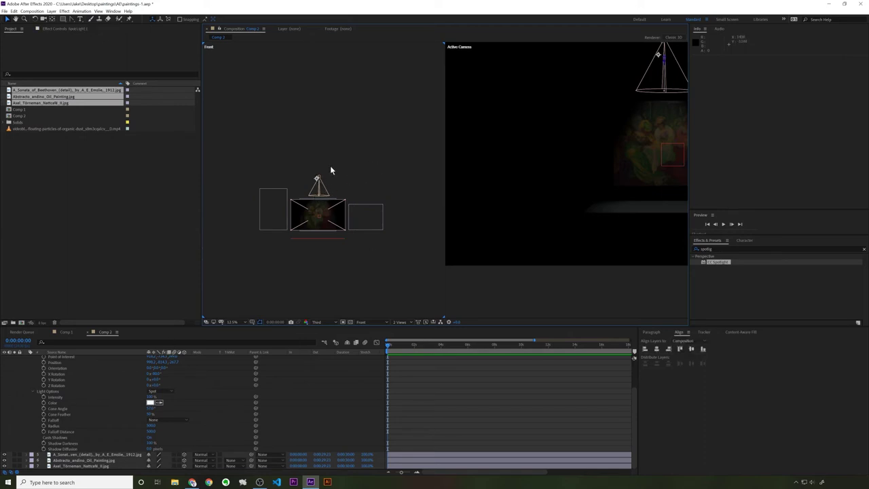
pyautogui.hotkey('ctrl', 'd')
pyautogui.moveTo(324, 187); pyautogui.dragTo(375, 187)
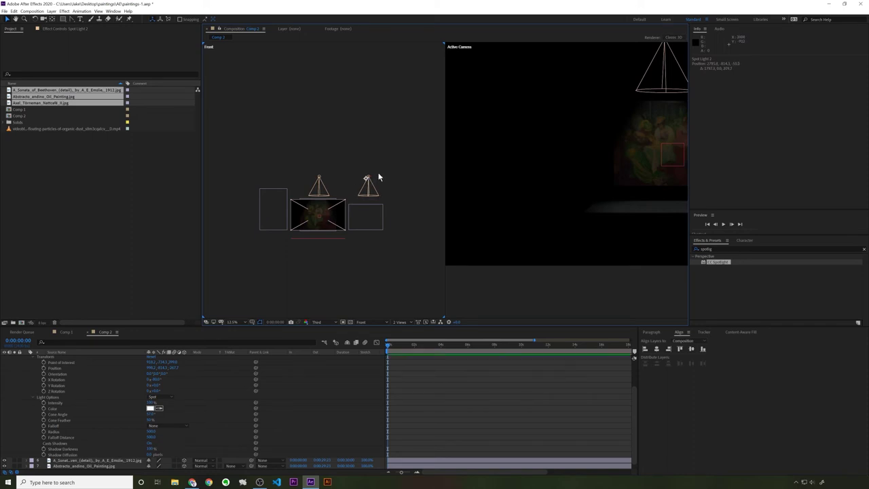
pyautogui.hotkey('ctrl', 'd')
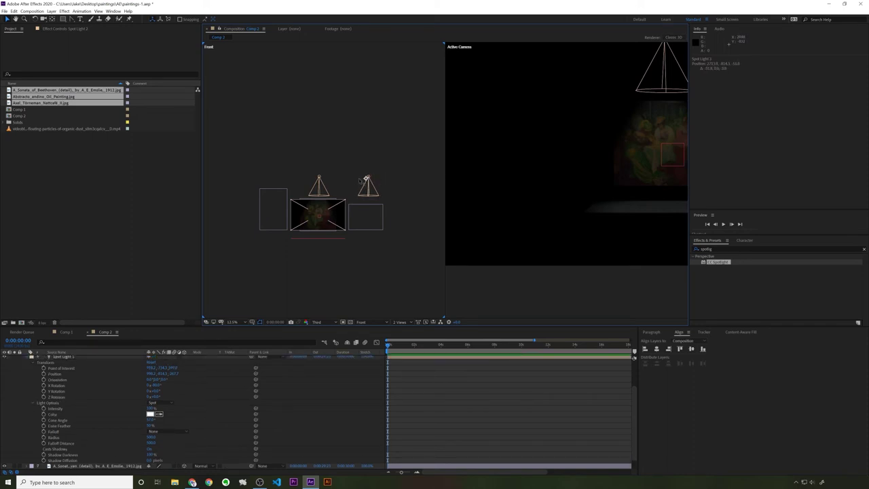
pyautogui.moveTo(361, 181); pyautogui.dragTo(263, 180)
pyautogui.scroll(-1, 570, 158)
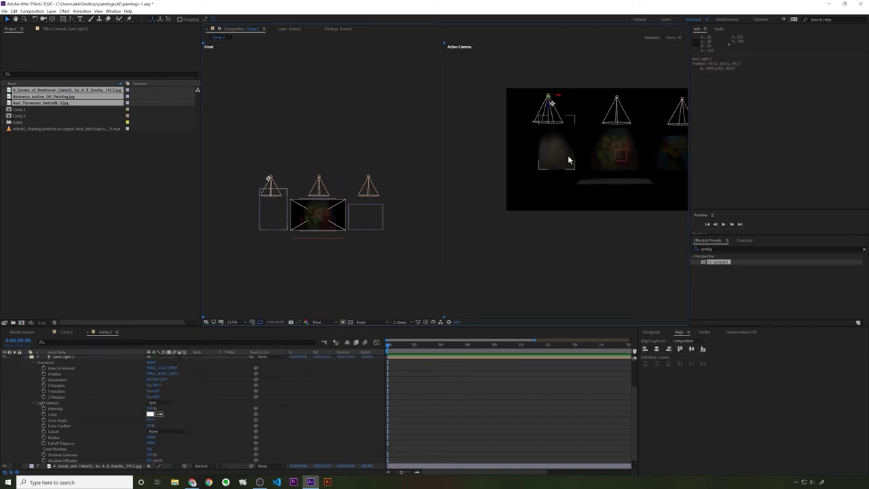
pyautogui.scroll(2, 568, 155)
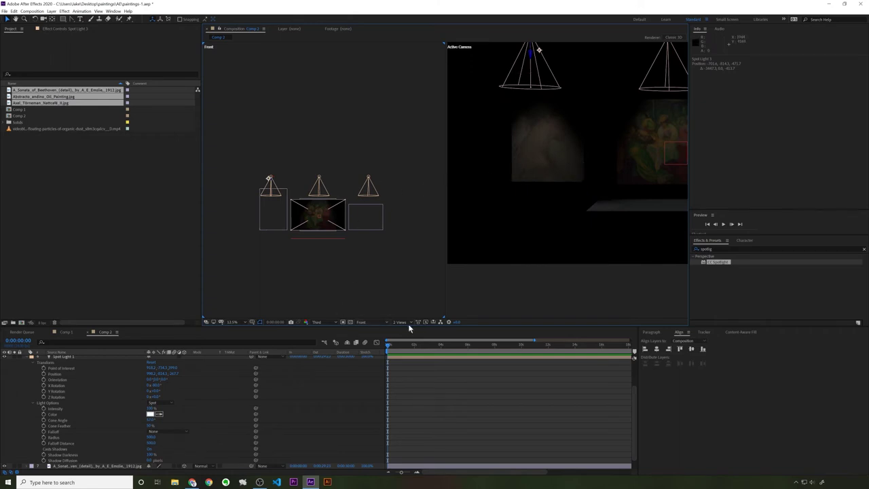
pyautogui.hscroll(1, 359, 244)
# Step: In the Top view, line up the two outer spot lights with the middle light's distance from the paintings
pyautogui.click(366, 322)
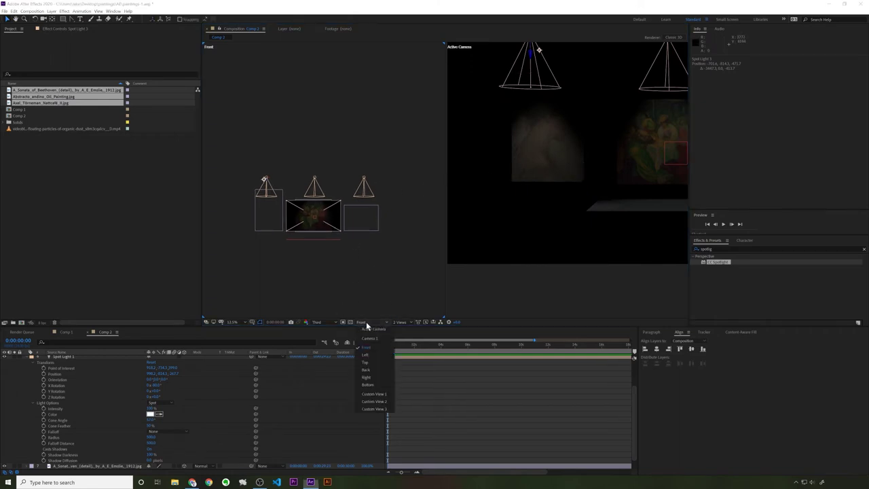
pyautogui.click(365, 362)
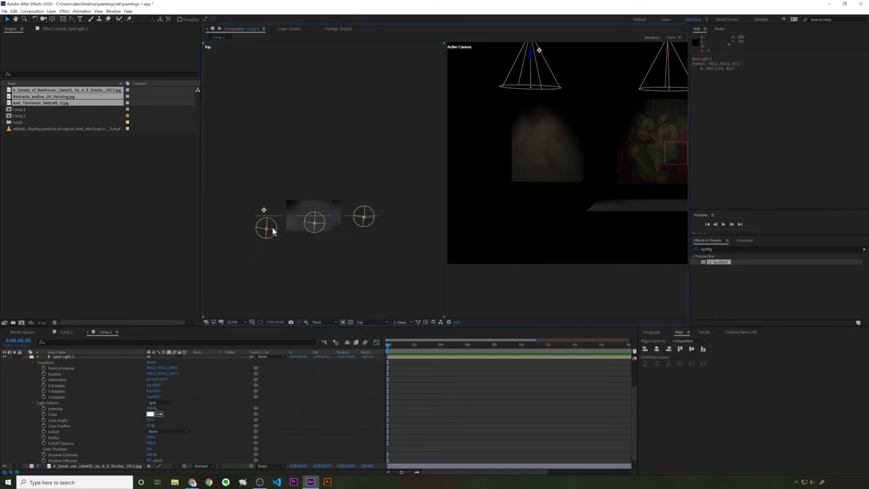
pyautogui.click(365, 220)
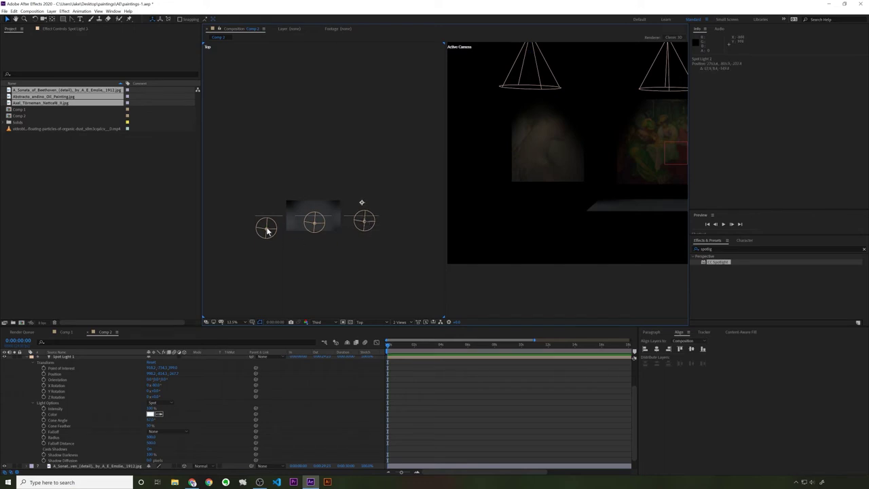
pyautogui.click(266, 228)
pyautogui.moveTo(268, 229); pyautogui.dragTo(267, 224)
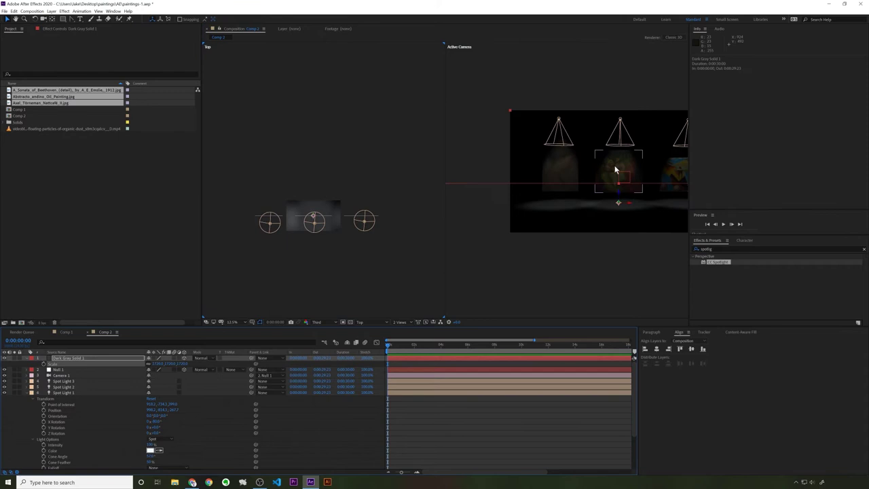
# Step: Enlarge the dark gray floor solid to span beneath all three paintings, and show the scene in a single Active Camera view
pyautogui.moveTo(615, 167); pyautogui.dragTo(516, 157)
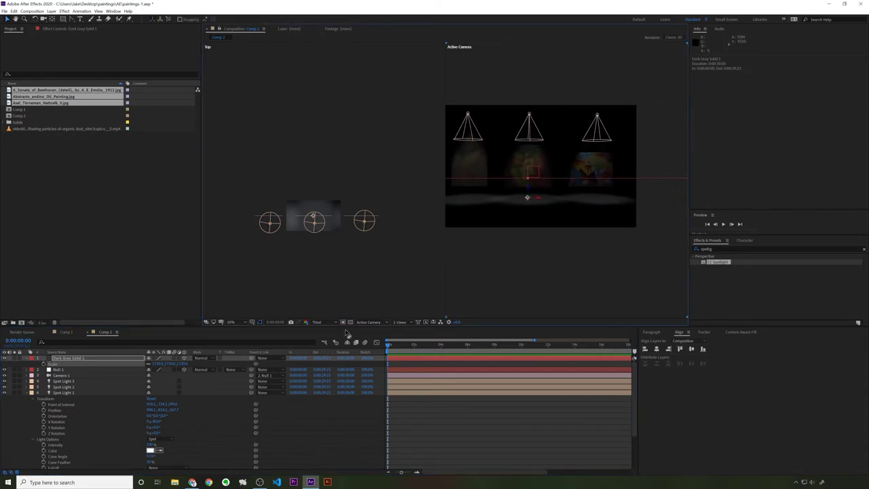
pyautogui.click(403, 323)
pyautogui.click(404, 330)
pyautogui.scroll(1, 434, 165)
pyautogui.moveTo(394, 173); pyautogui.dragTo(474, 181)
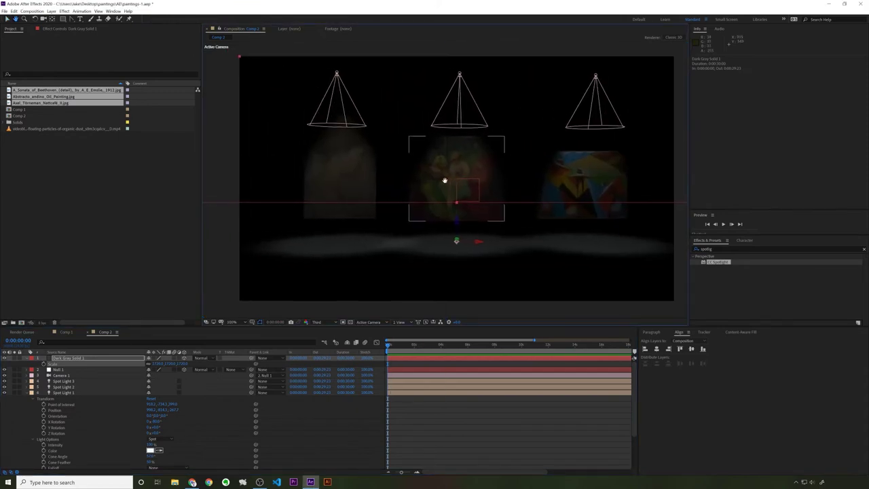
pyautogui.scroll(2, 430, 169)
pyautogui.scroll(-5, 430, 169)
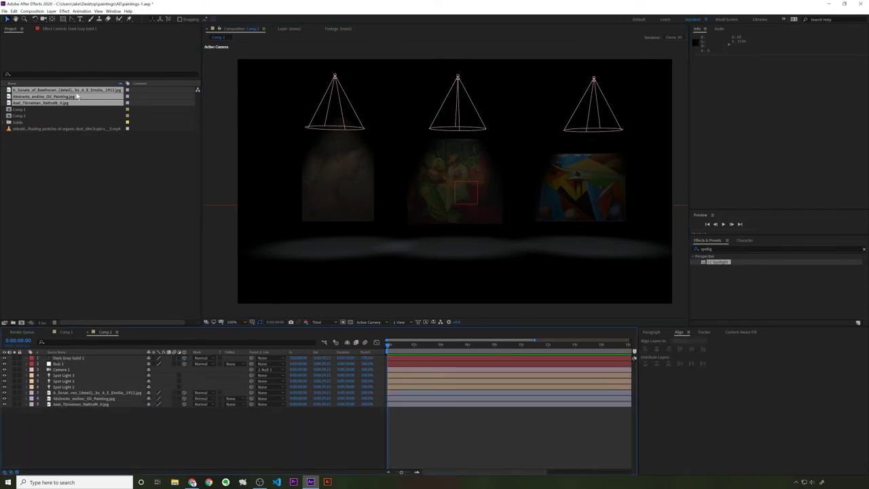
# Step: Add the floating organic dust particles video as the top layer of Comp 2 and make it a 3D layer
pyautogui.moveTo(65, 128); pyautogui.dragTo(474, 209)
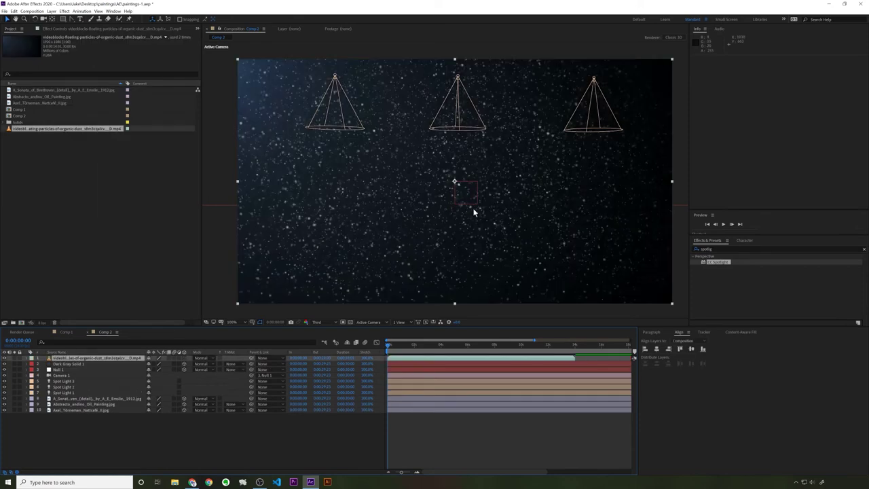
pyautogui.scroll(-2, 473, 209)
pyautogui.click(184, 358)
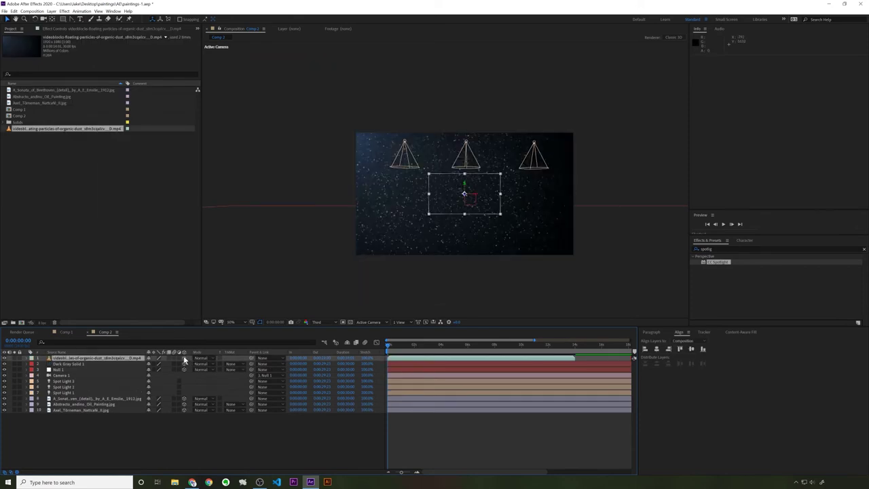
pyautogui.scroll(3, 472, 197)
pyautogui.scroll(-3, 469, 201)
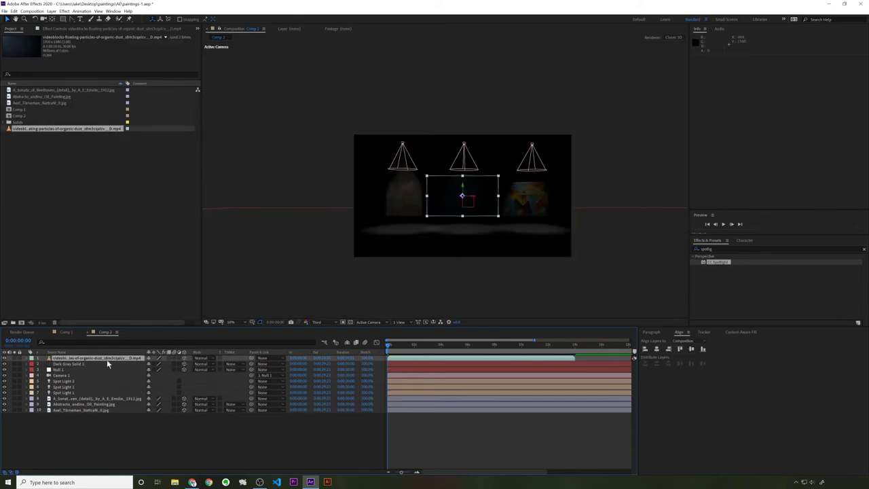
# Step: Scale up the dust particles video until it extends past the edges of the camera frame
pyautogui.press('s')
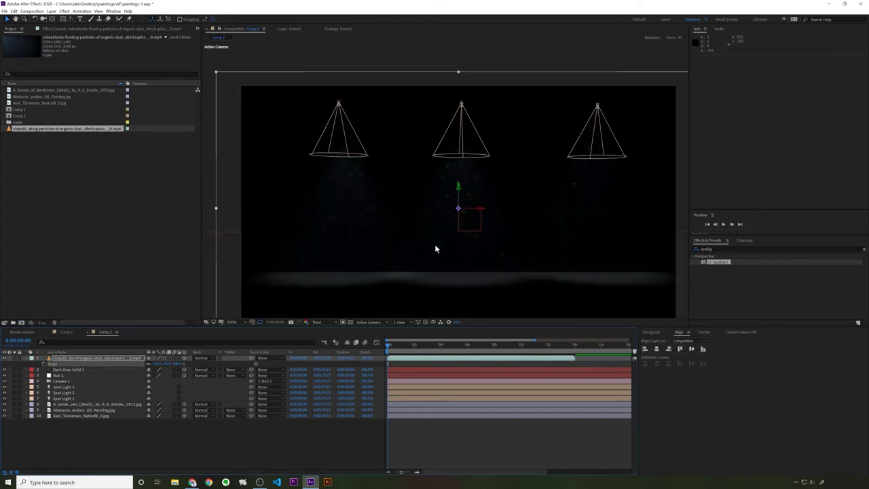
pyautogui.scroll(1, 453, 193)
pyautogui.scroll(-2, 453, 198)
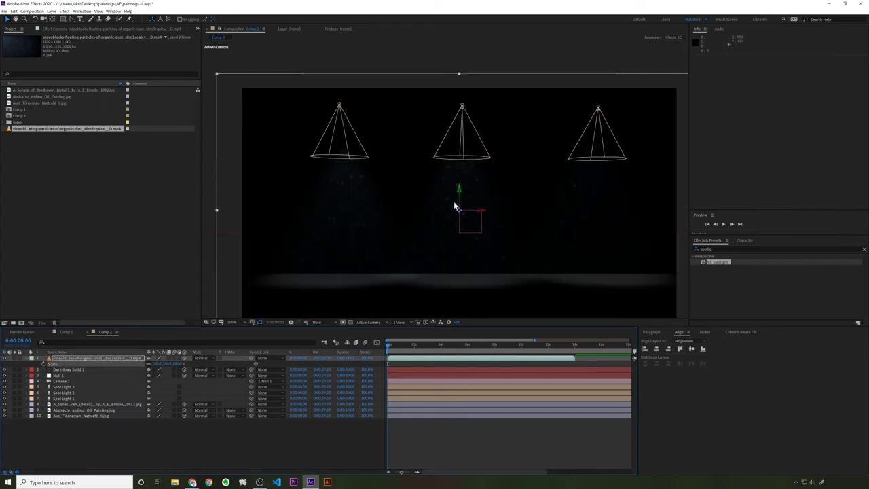
pyautogui.scroll(1, 436, 206)
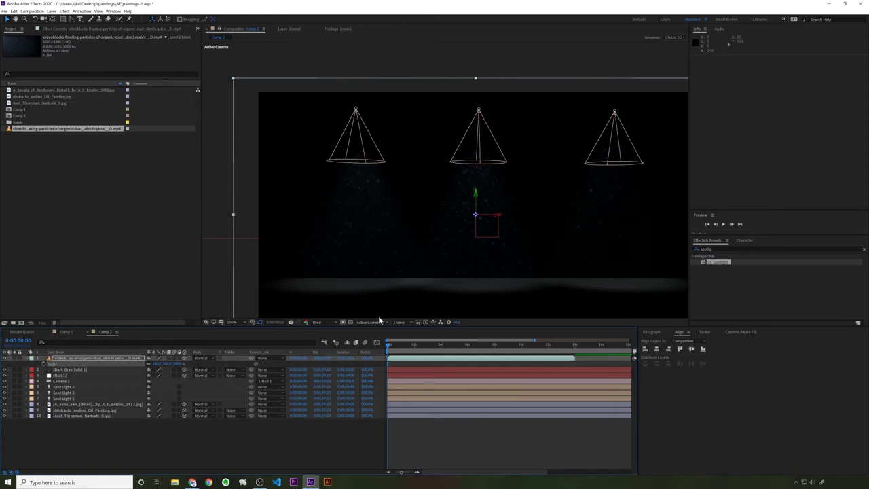
# Step: Show the Top view beside the Active Camera and move the dust video slightly in front of the paintings
pyautogui.click(400, 322)
pyautogui.click(411, 343)
pyautogui.moveTo(321, 230); pyautogui.dragTo(337, 177)
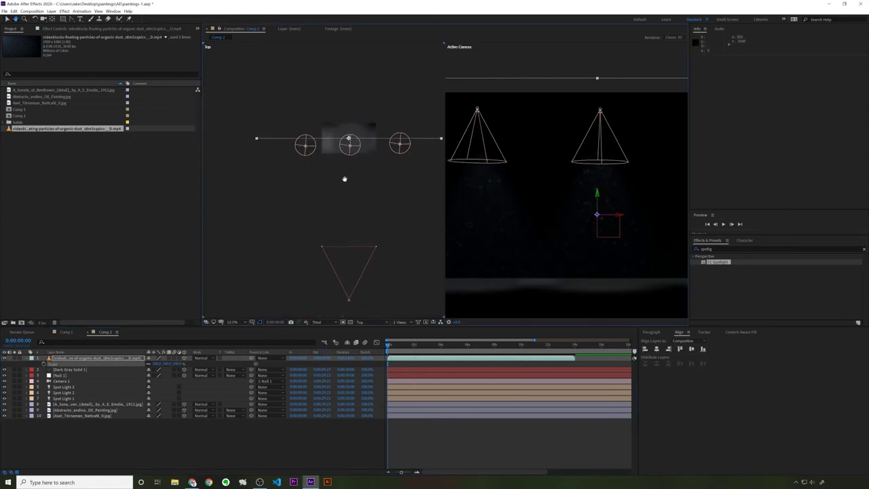
pyautogui.moveTo(339, 135); pyautogui.dragTo(357, 197)
pyautogui.scroll(4, 340, 142)
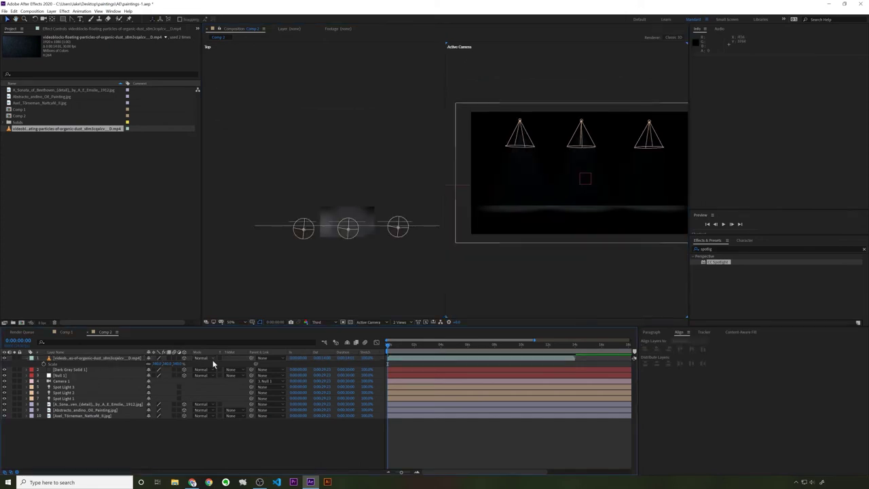
# Step: Set the dust video's blending mode to Screen, and check it in a single view at Half resolution
pyautogui.click(204, 357)
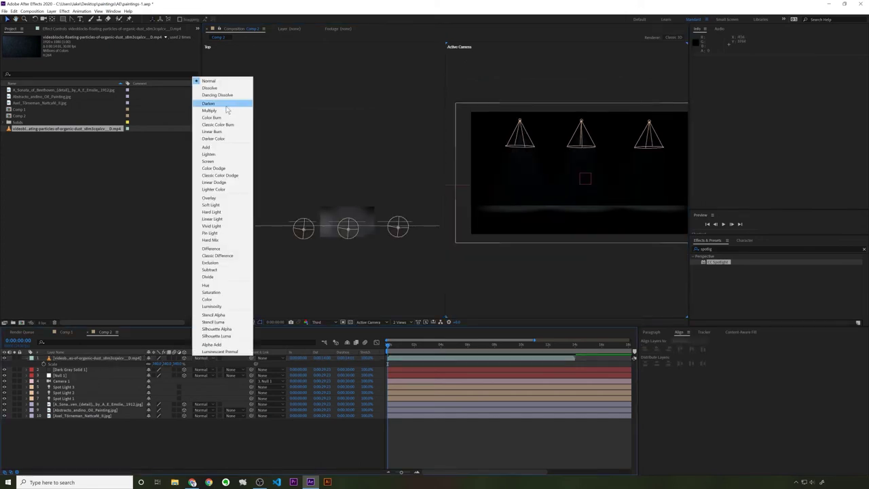
pyautogui.click(214, 162)
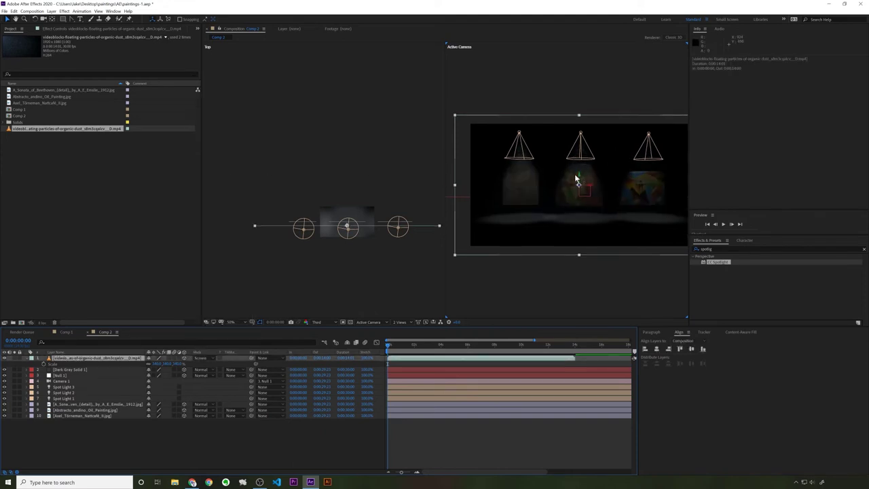
pyautogui.click(320, 322)
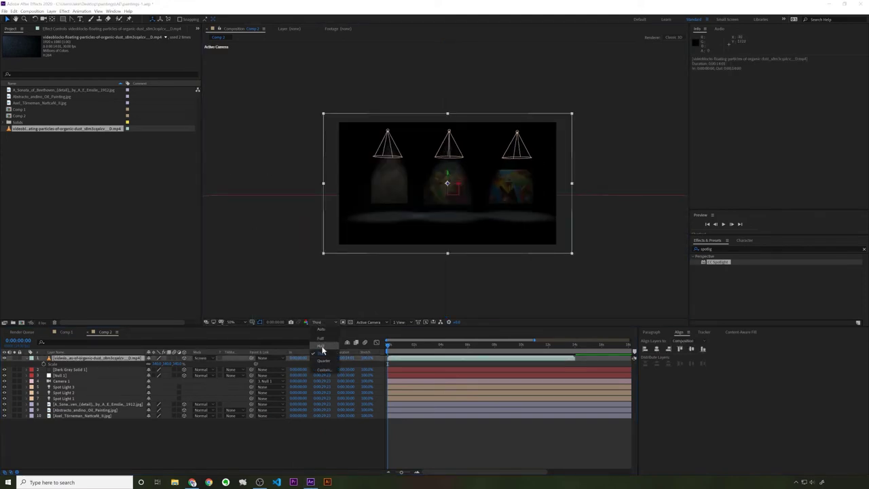
pyautogui.click(322, 349)
pyautogui.scroll(2, 429, 179)
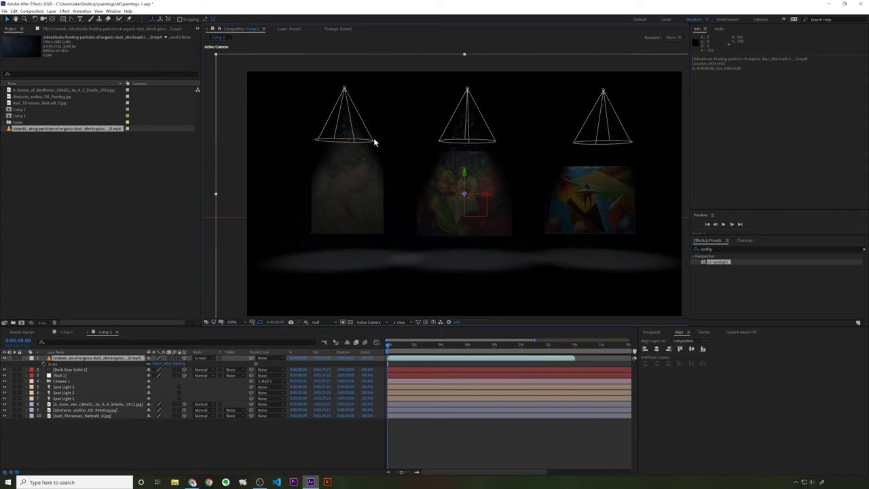
pyautogui.moveTo(392, 346); pyautogui.dragTo(491, 351)
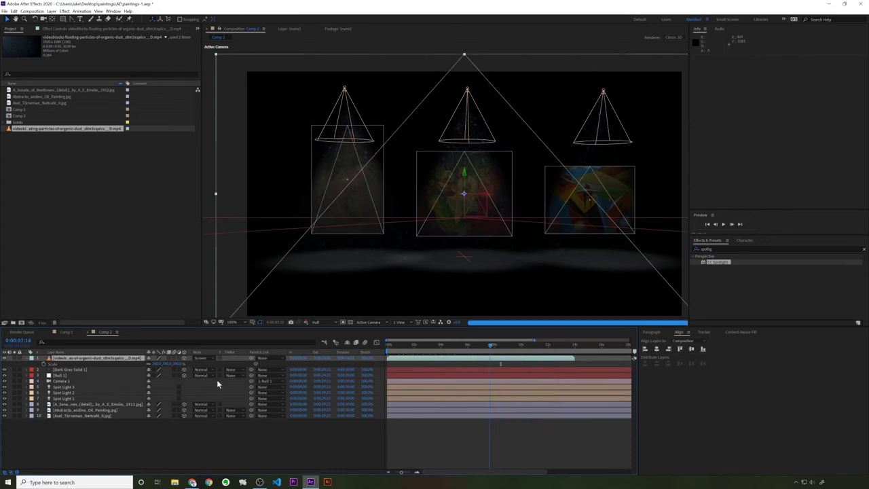
# Step: Animate the null's Position with keyframes at the start and at 0:00:06:13, offsetting the null at the first keyframe
pyautogui.click(59, 375)
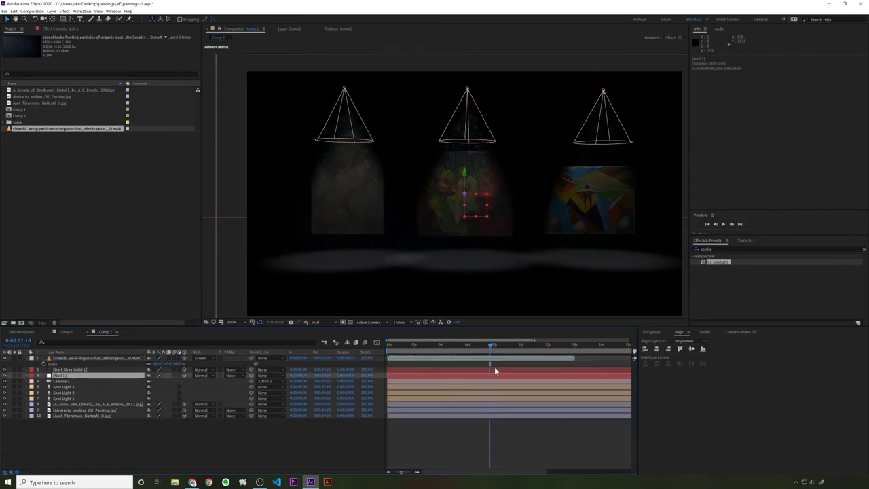
pyautogui.press('Home')
pyautogui.press('p')
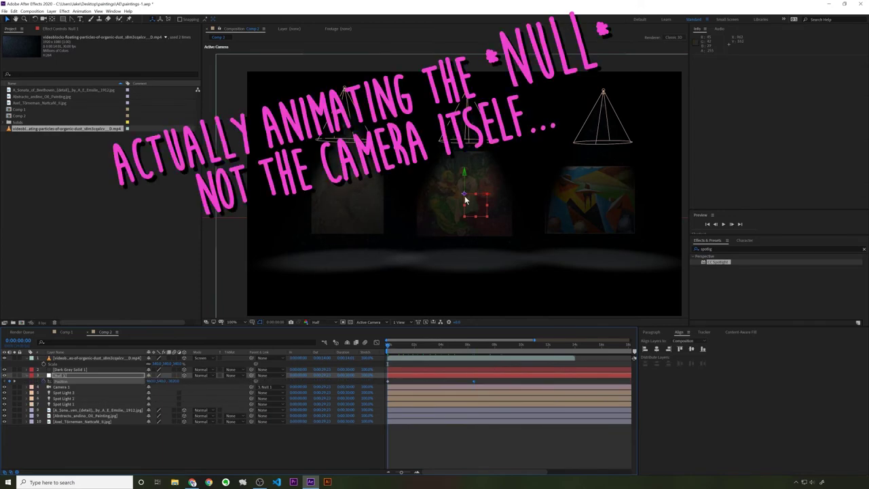
pyautogui.moveTo(465, 195)
pyautogui.mouseDown()
pyautogui.moveTo(588, 201)
pyautogui.moveTo(626, 214)
pyautogui.moveTo(603, 241)
pyautogui.mouseUp()
pyautogui.click(483, 345)
# Step: Set the second Position keyframe's incoming velocity influence to 90%, and preview the move with the work area ending at 0:00:07:05
pyautogui.hotkey('ctrl', 'shift', 'k')
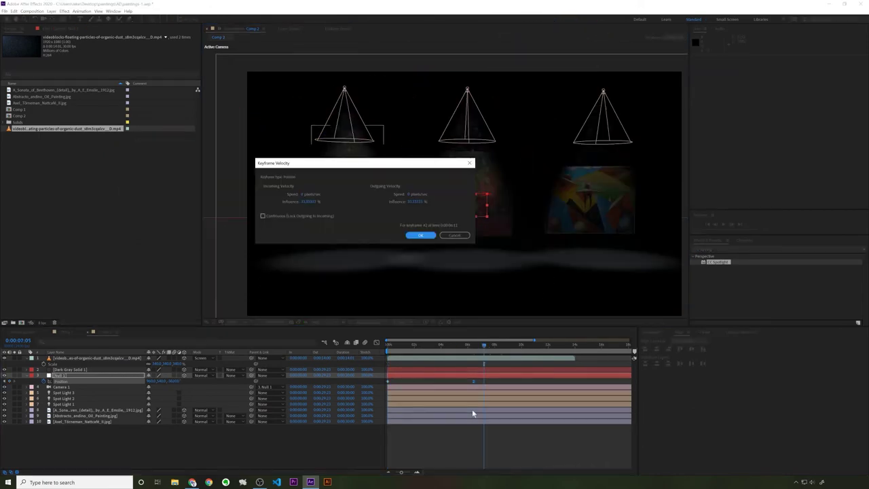
pyautogui.click(309, 203)
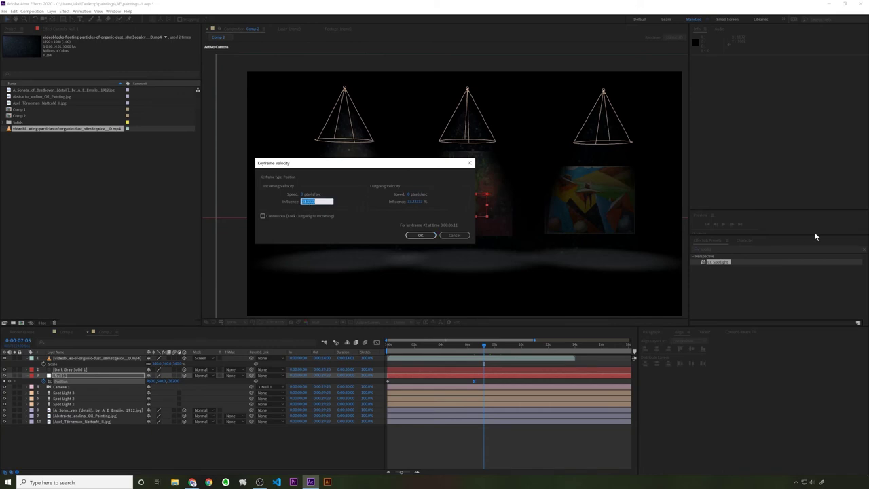
pyautogui.write('90')
pyautogui.press('Return')
pyautogui.press('n')
pyautogui.press('space')
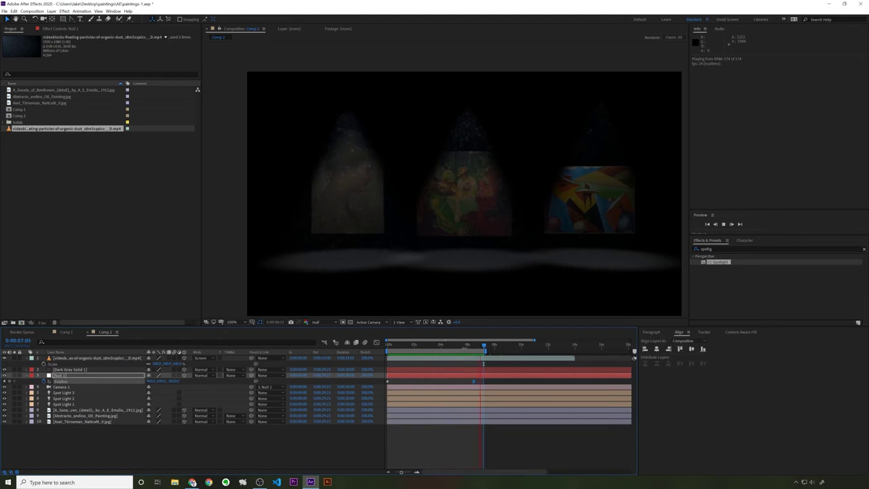
# Step: Scale the dust video down around the middle painting so that it spans little more than that painting
pyautogui.click(471, 345)
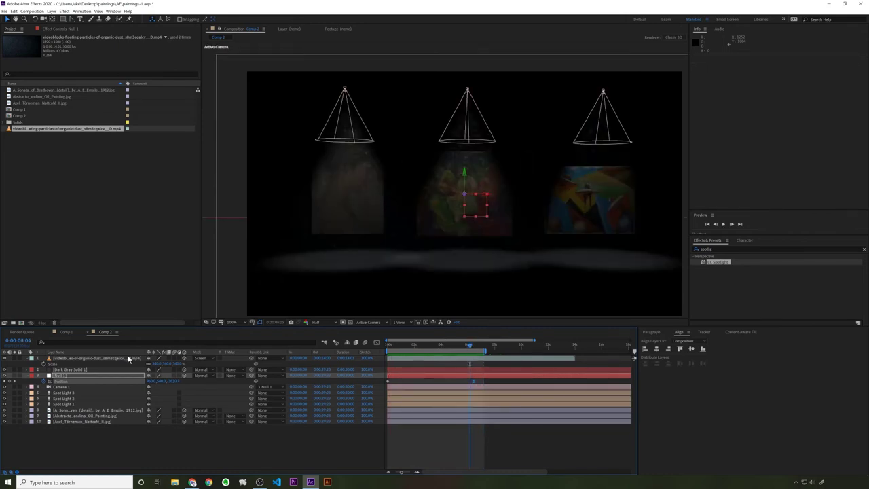
pyautogui.click(78, 358)
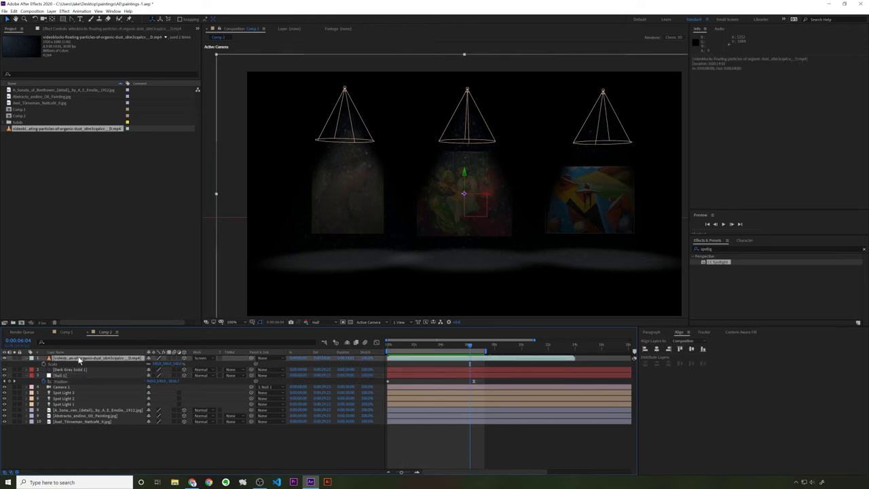
pyautogui.keyDown('ctrl'); pyautogui.click(113, 418); pyautogui.keyUp('ctrl')
pyautogui.scroll(-2, 462, 210)
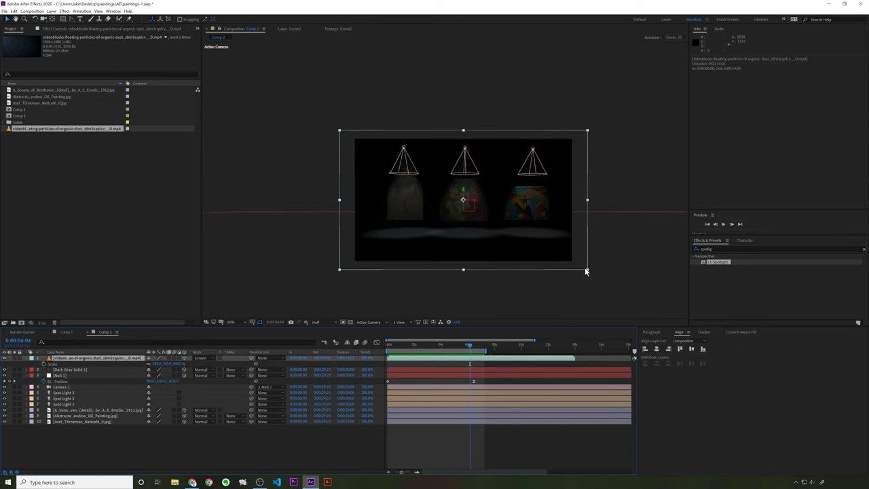
pyautogui.moveTo(587, 272); pyautogui.dragTo(488, 201)
pyautogui.scroll(2, 486, 200)
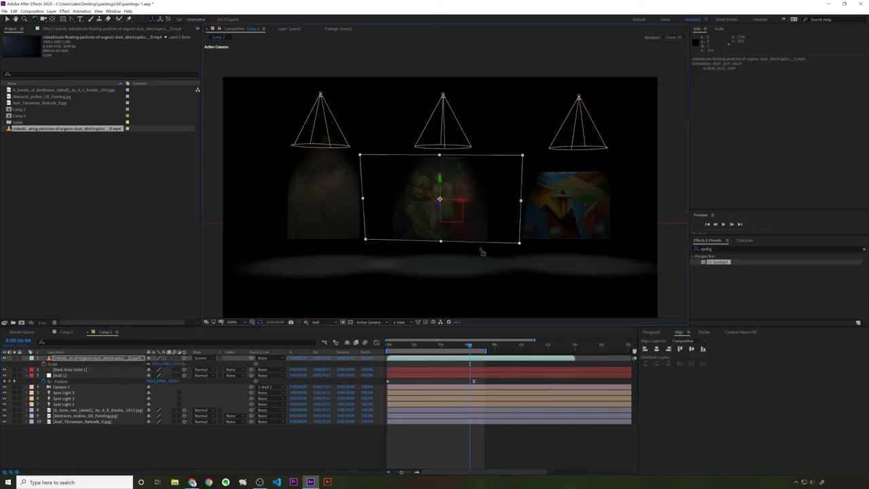
# Step: Try rotating the dust video in 3D, and undo the rotations
pyautogui.moveTo(481, 252); pyautogui.dragTo(460, 258)
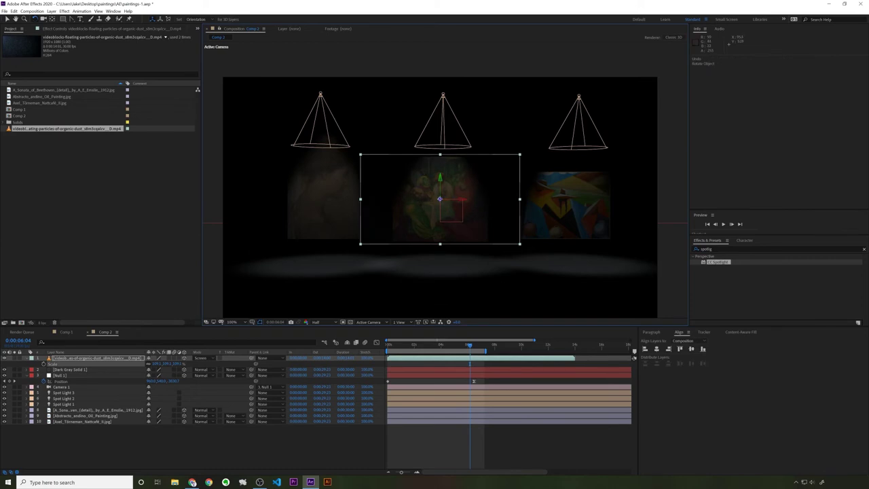
pyautogui.moveTo(440, 199); pyautogui.dragTo(385, 199)
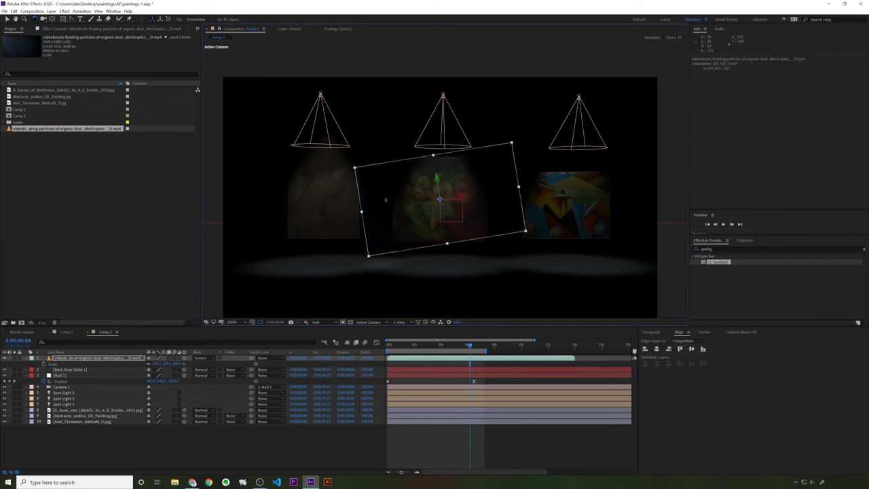
pyautogui.hotkey('ctrl', 'z')
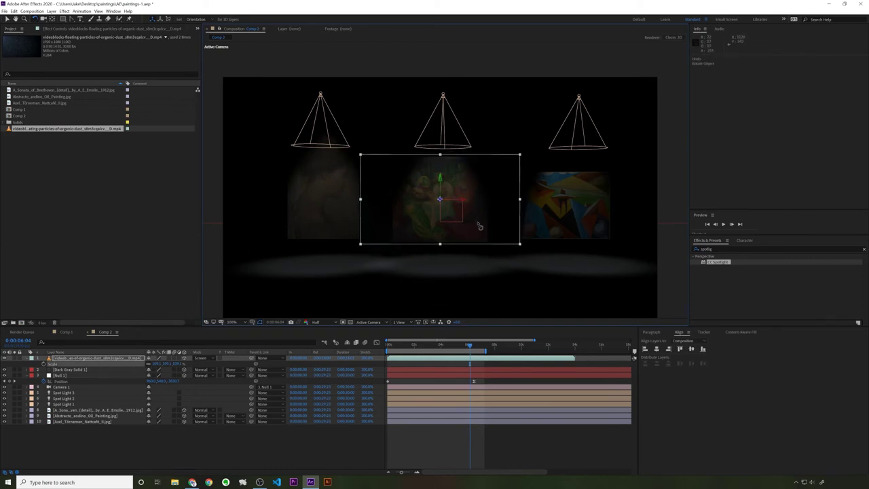
pyautogui.scroll(4, 463, 183)
pyautogui.scroll(-2, 463, 185)
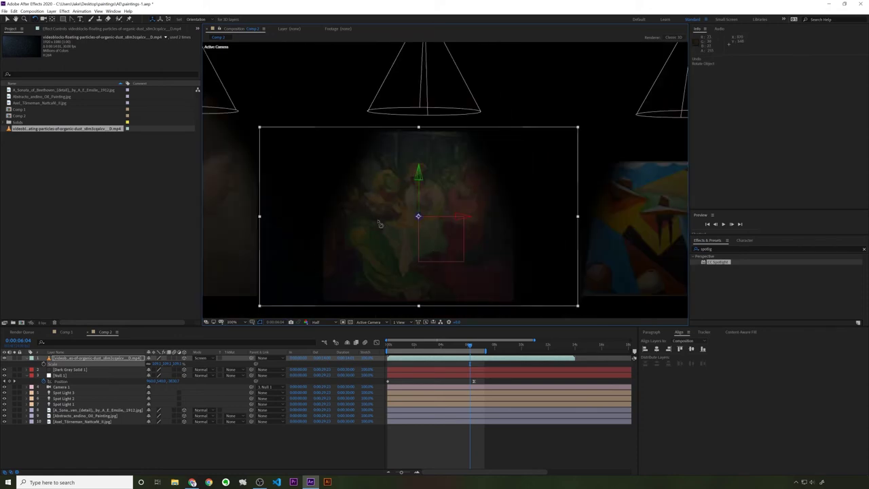
# Step: Draw a closed four-point Pen mask on the dust video, shaped like the light cone over the middle painting
pyautogui.press('v')
pyautogui.click(72, 19)
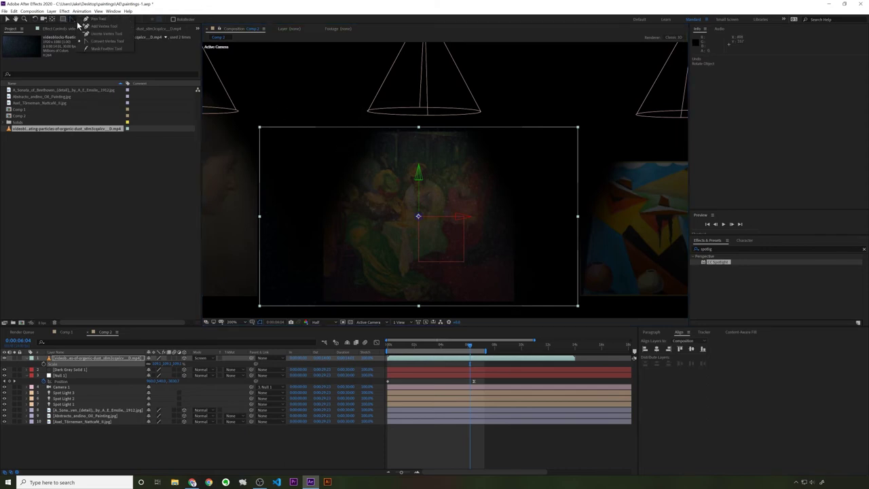
pyautogui.click(87, 18)
pyautogui.click(370, 157)
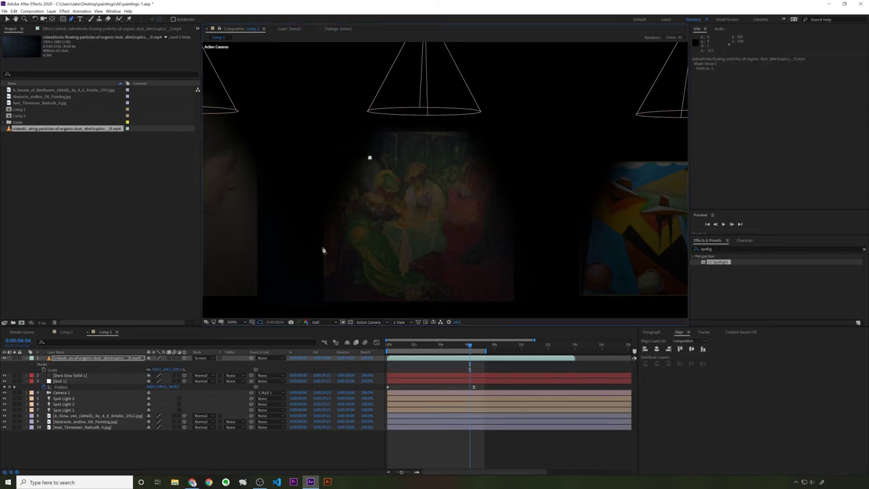
pyautogui.click(323, 249)
pyautogui.click(523, 258)
pyautogui.click(500, 160)
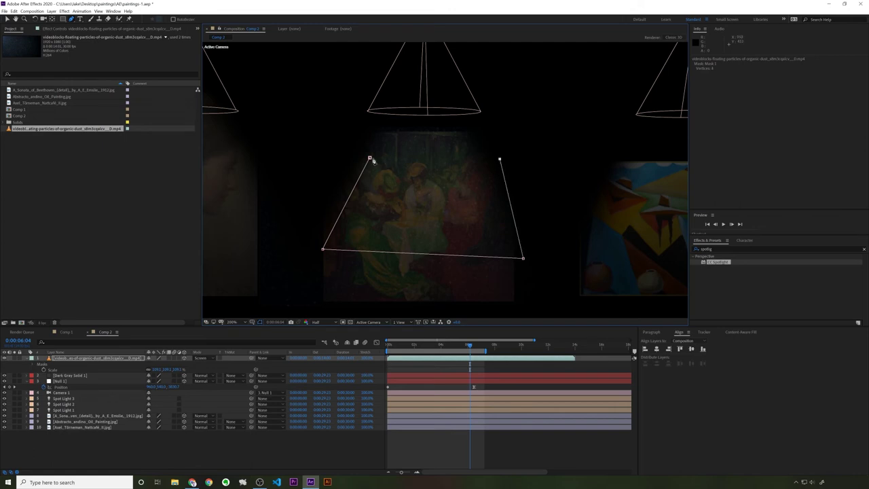
pyautogui.click(369, 158)
# Step: Keyframe the dust video's Mask Path and adjust the mask's shape at 0:00:04:14
pyautogui.click(32, 364)
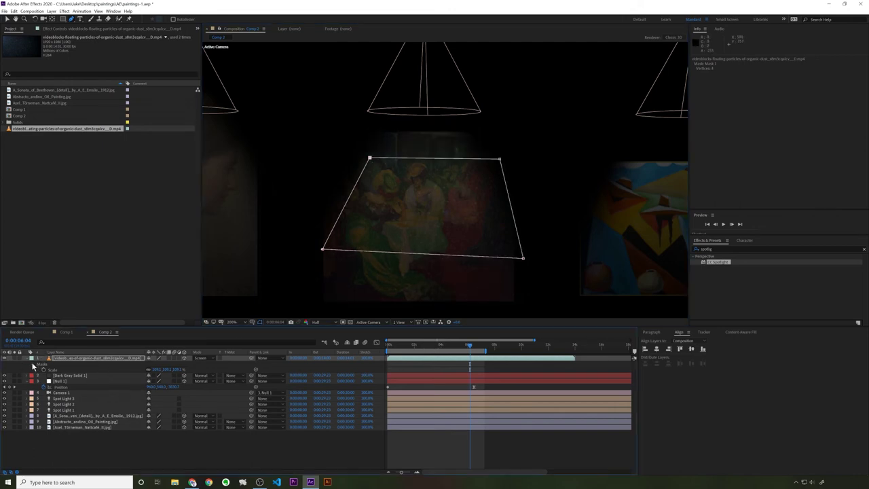
pyautogui.click(39, 370)
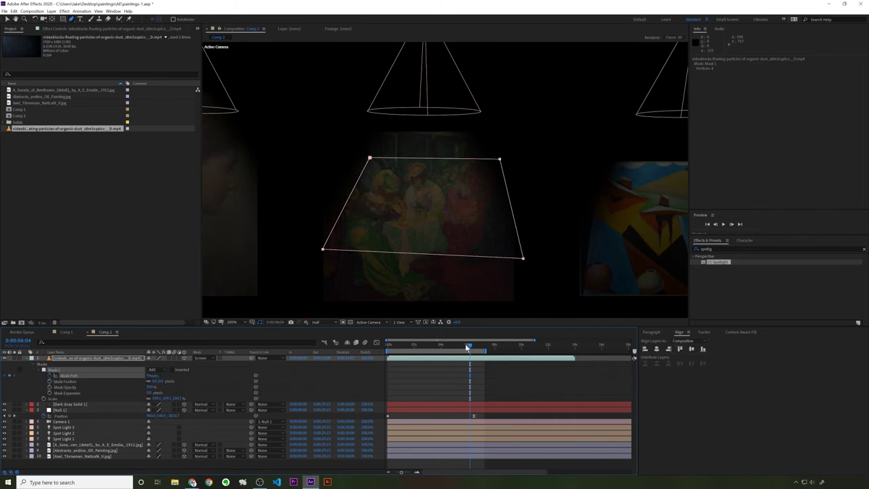
pyautogui.moveTo(467, 346); pyautogui.dragTo(449, 350)
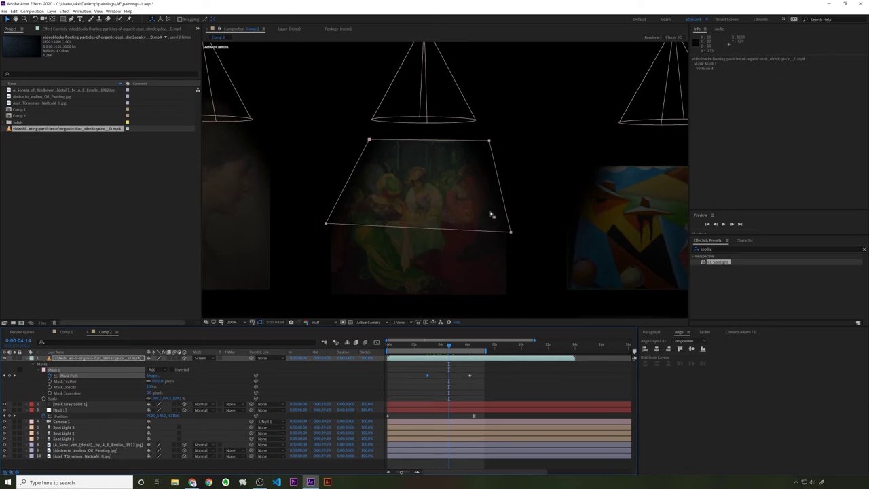
pyautogui.moveTo(327, 224); pyautogui.dragTo(385, 297)
pyautogui.moveTo(448, 345); pyautogui.dragTo(481, 353)
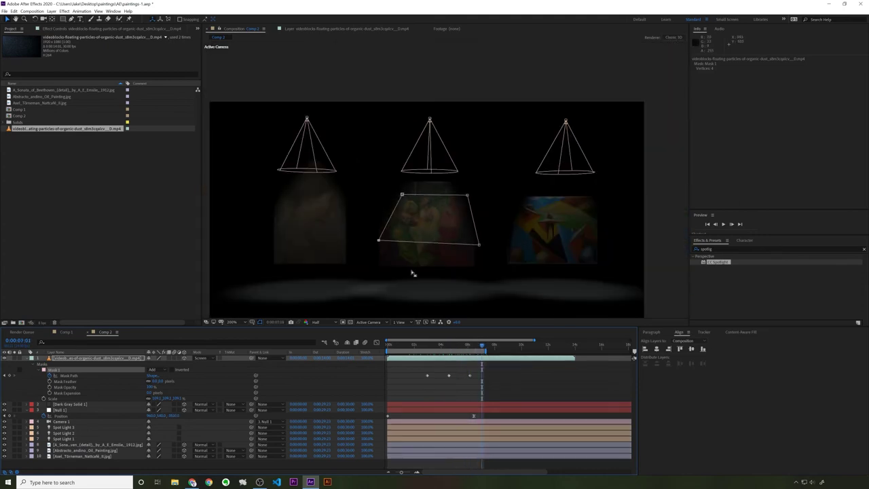
# Step: Remove the dust video's mask and undo the scaling to restore the full-size layer
pyautogui.click(91, 358)
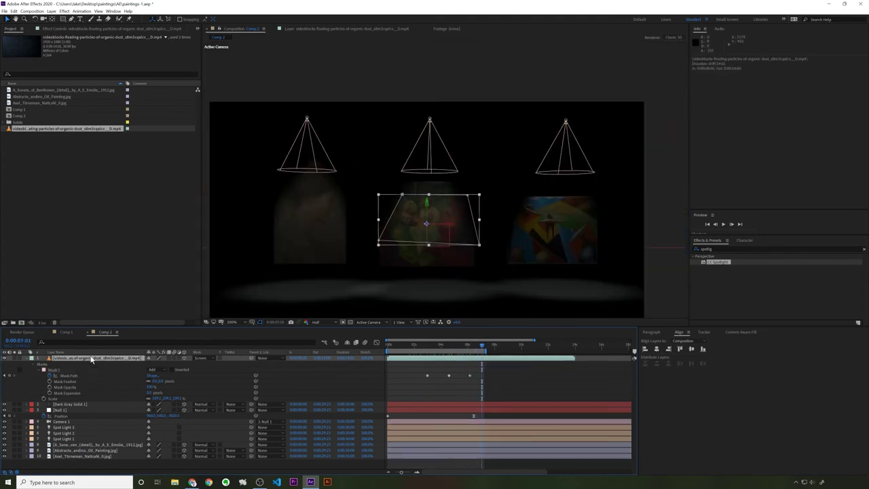
pyautogui.click(54, 371)
pyautogui.hotkey('ctrl', 'z')
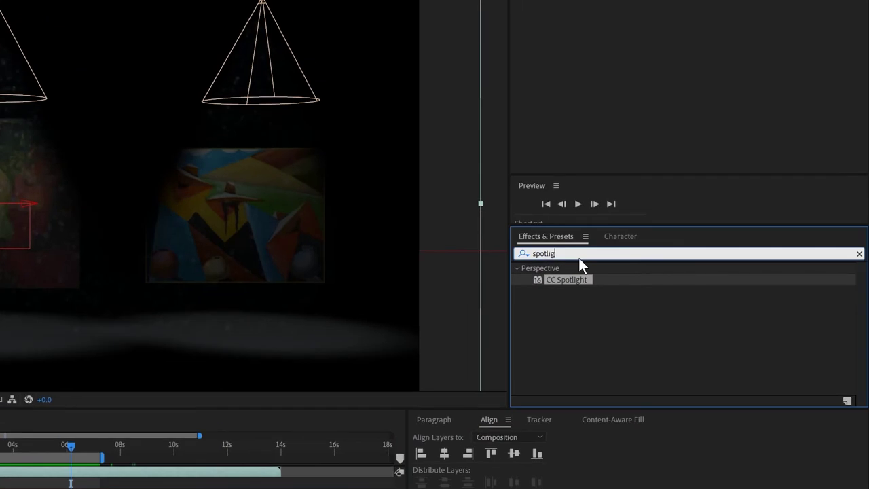
# Step: Apply the Levels effect to the dust video, raising Input Black to 88 and increasing the Gamma
pyautogui.doubleClick(724, 250)
pyautogui.write('level')
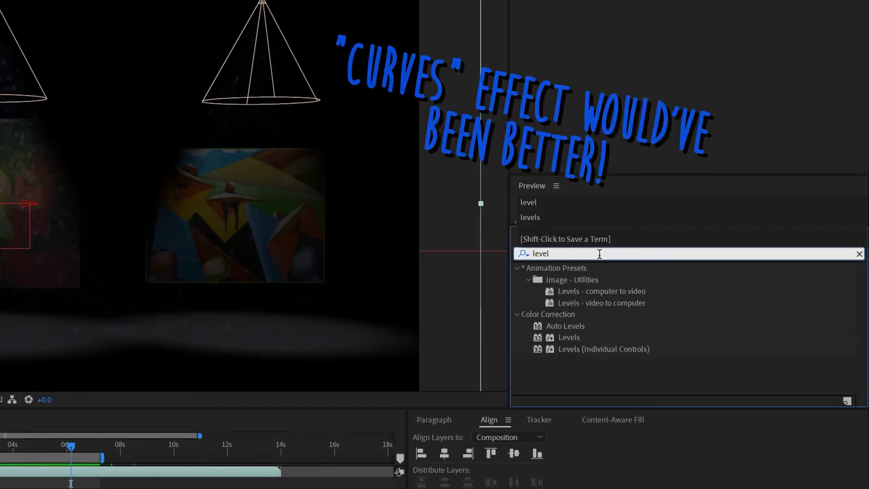
pyautogui.doubleClick(570, 336)
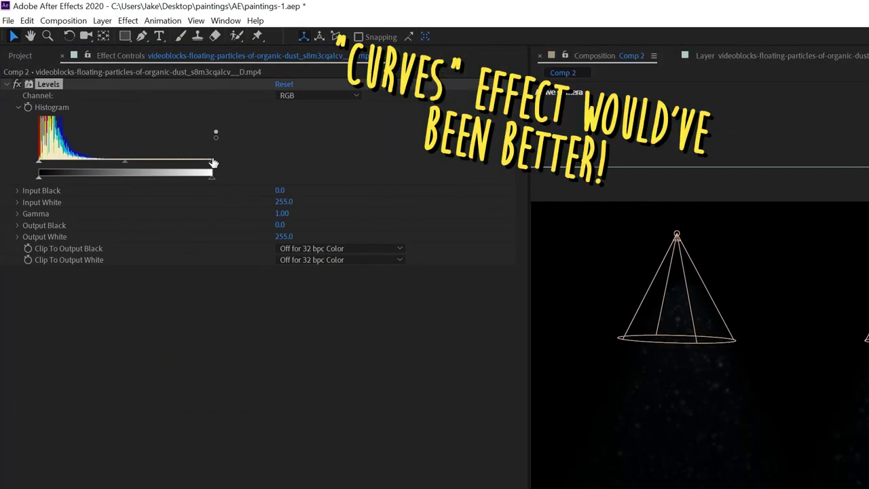
pyautogui.click(213, 162)
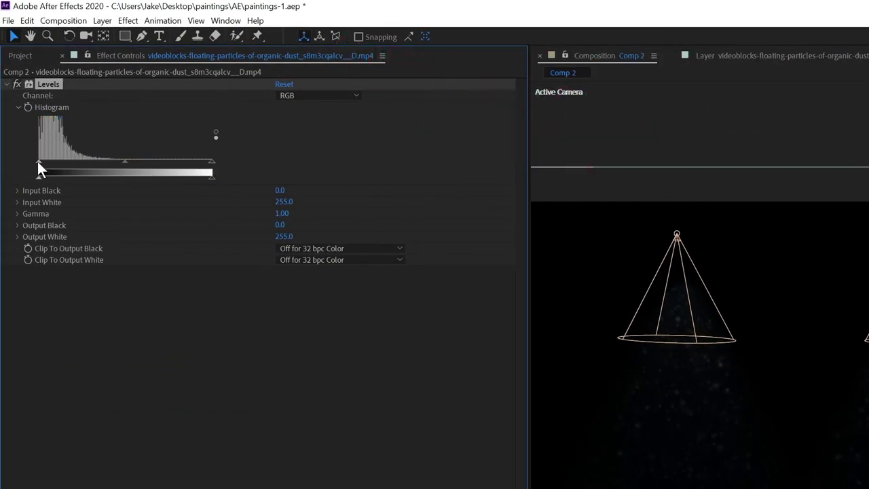
pyautogui.moveTo(38, 162); pyautogui.dragTo(91, 159)
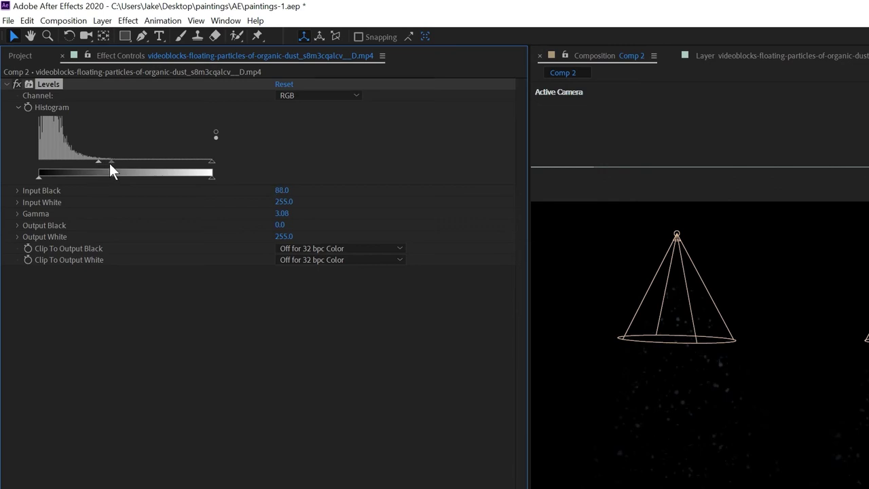
pyautogui.moveTo(106, 162); pyautogui.dragTo(107, 161)
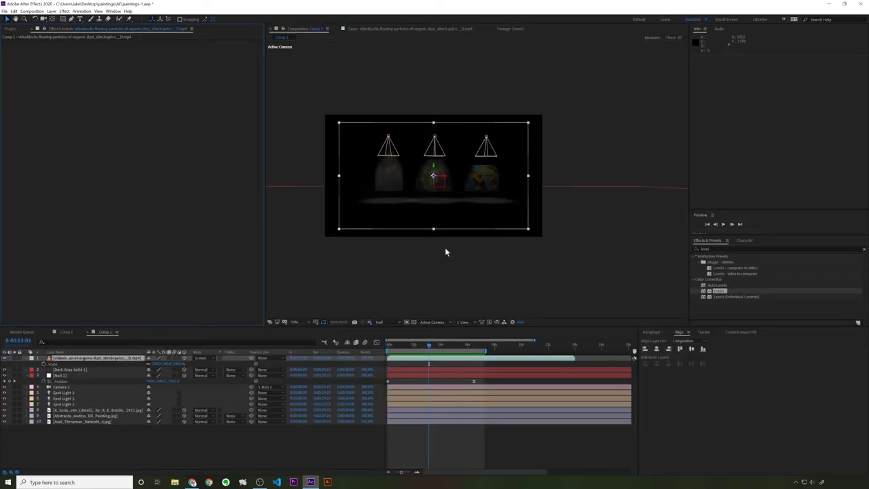
# Step: Duplicate the dust video layer twice for a total of three copies
pyautogui.click(70, 360)
pyautogui.hotkey('ctrl', 'd')
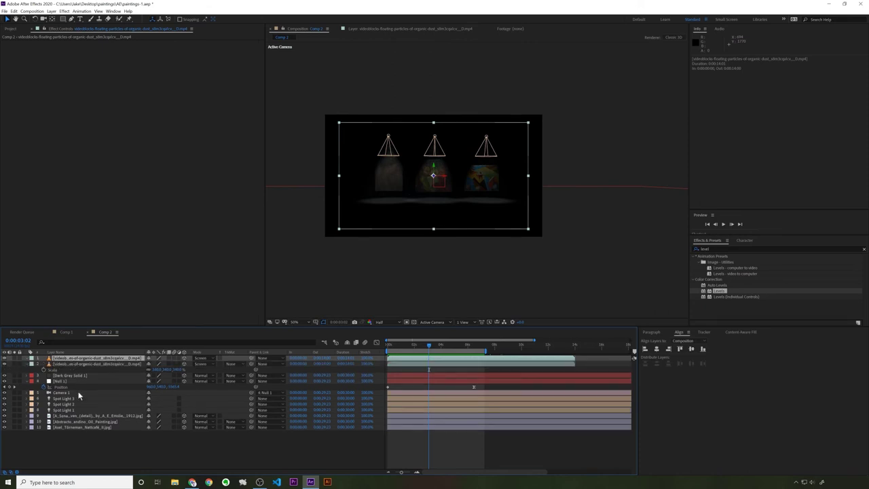
pyautogui.hotkey('ctrl', 'd')
pyautogui.scroll(2, 401, 177)
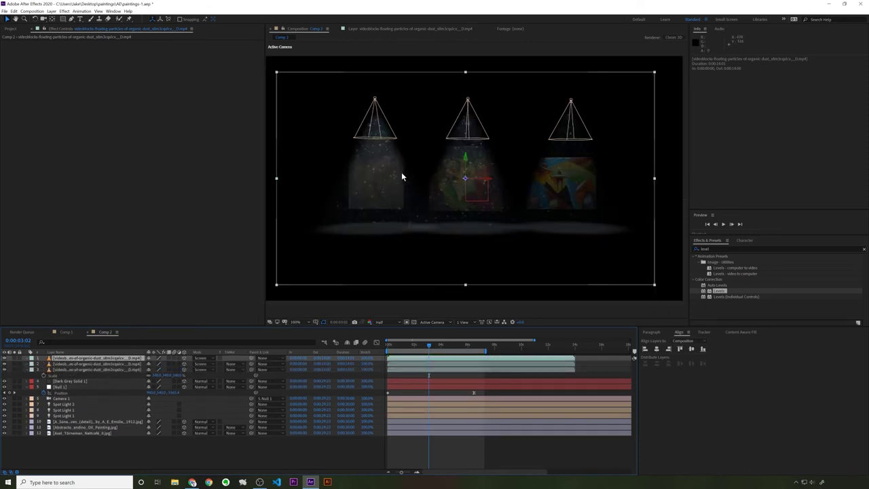
# Step: Reduce the Scale of all three dust video layers to 150%
pyautogui.keyDown('shift'); pyautogui.click(82, 369); pyautogui.keyUp('shift')
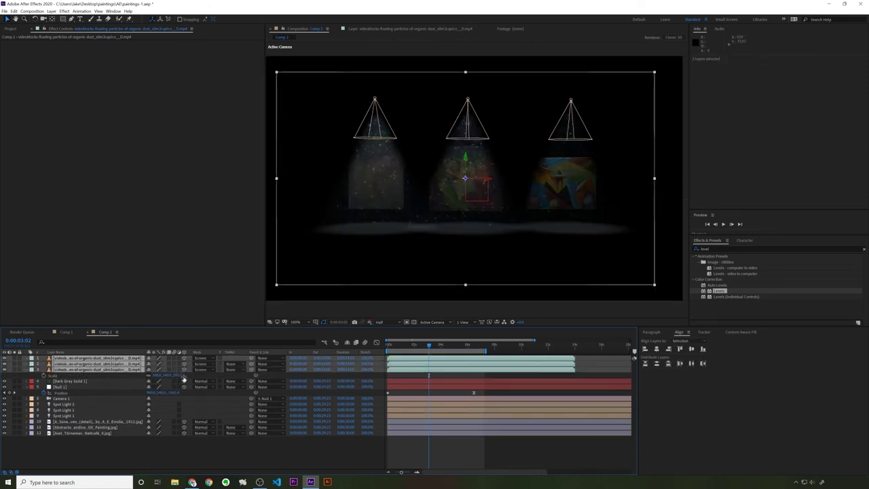
pyautogui.press('s')
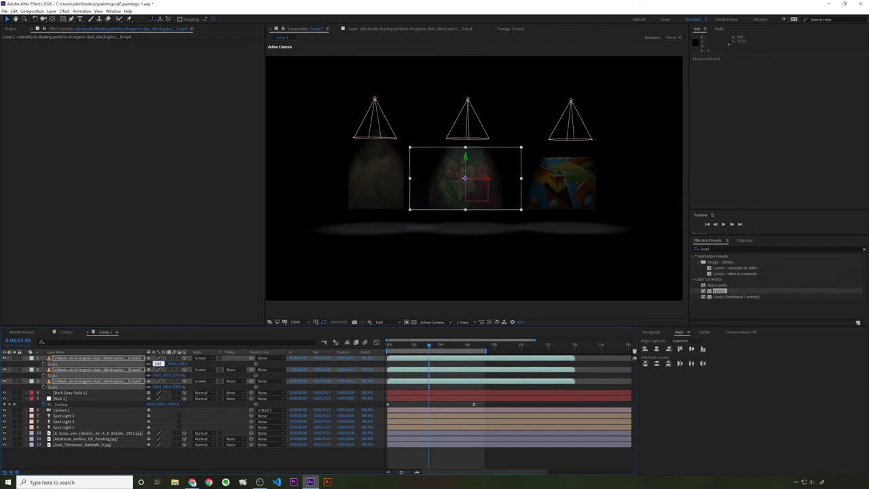
pyautogui.press('Return')
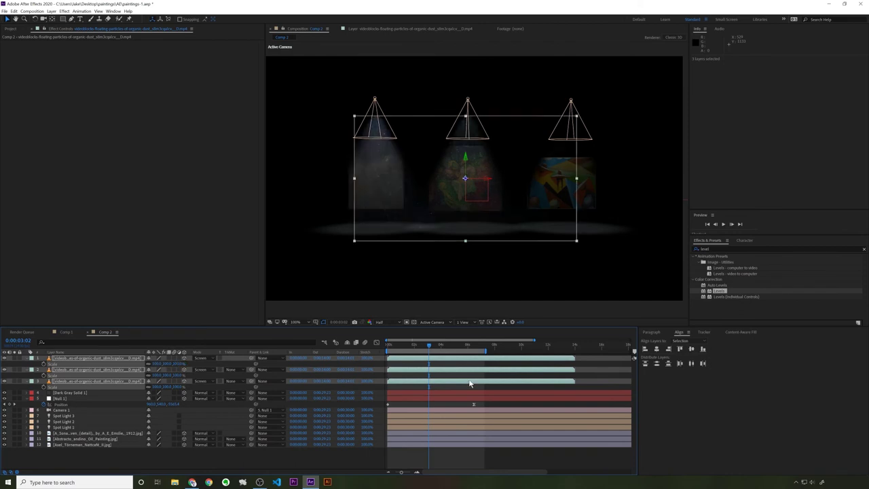
pyautogui.scroll(2, 412, 172)
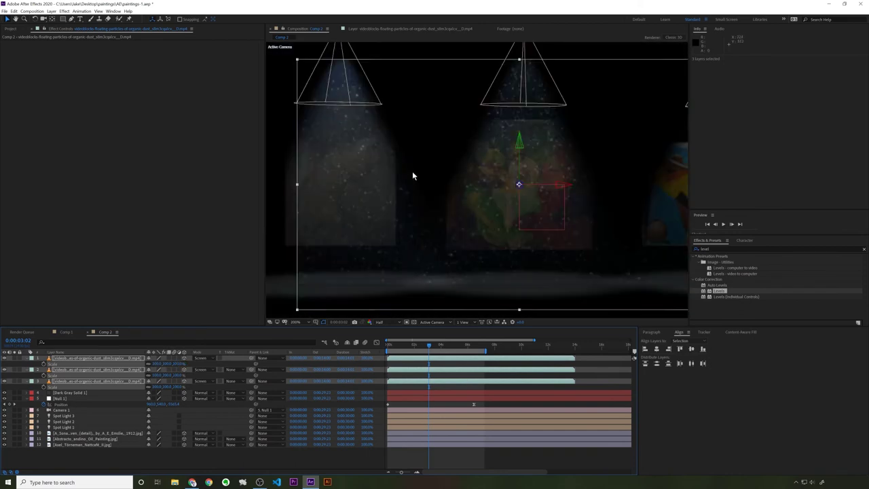
pyautogui.scroll(-2, 412, 176)
# Step: Move one dust layer across to the left painting and another to the right painting, keeping the third at the middle one
pyautogui.click(435, 202)
pyautogui.moveTo(435, 202); pyautogui.dragTo(366, 202)
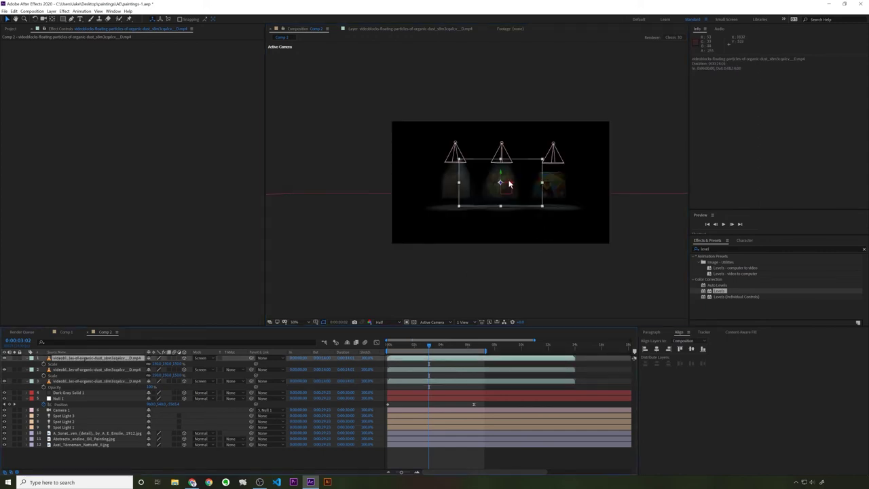
pyautogui.moveTo(509, 183); pyautogui.dragTo(575, 181)
pyautogui.scroll(2, 554, 188)
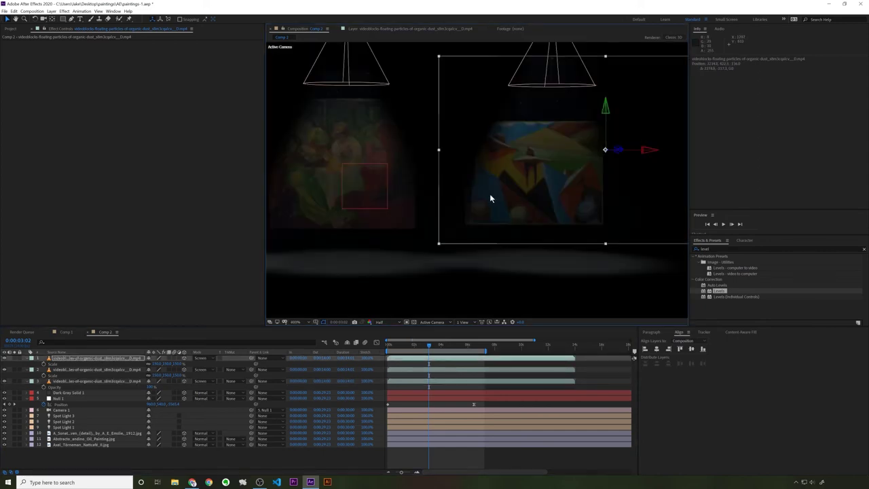
pyautogui.scroll(1, 490, 195)
pyautogui.scroll(-1, 490, 195)
pyautogui.moveTo(356, 182); pyautogui.dragTo(563, 197)
pyautogui.moveTo(388, 197); pyautogui.dragTo(427, 194)
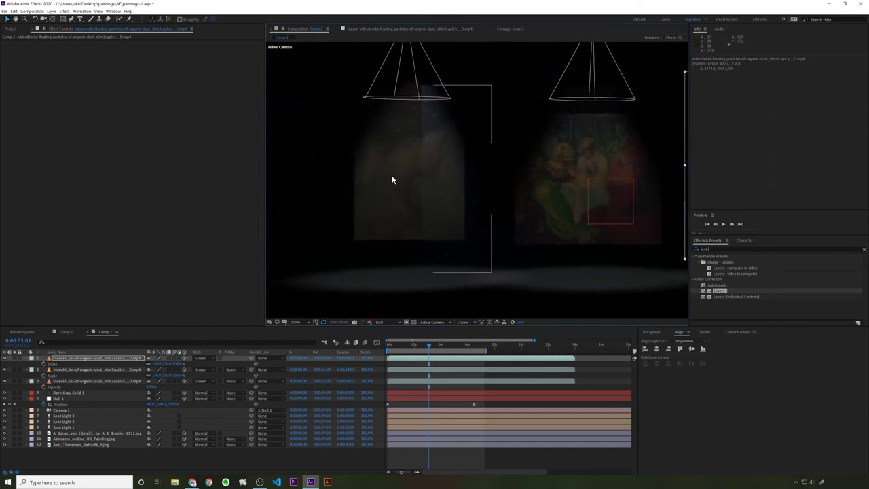
pyautogui.scroll(-1, 567, 166)
pyautogui.moveTo(567, 166); pyautogui.dragTo(461, 175)
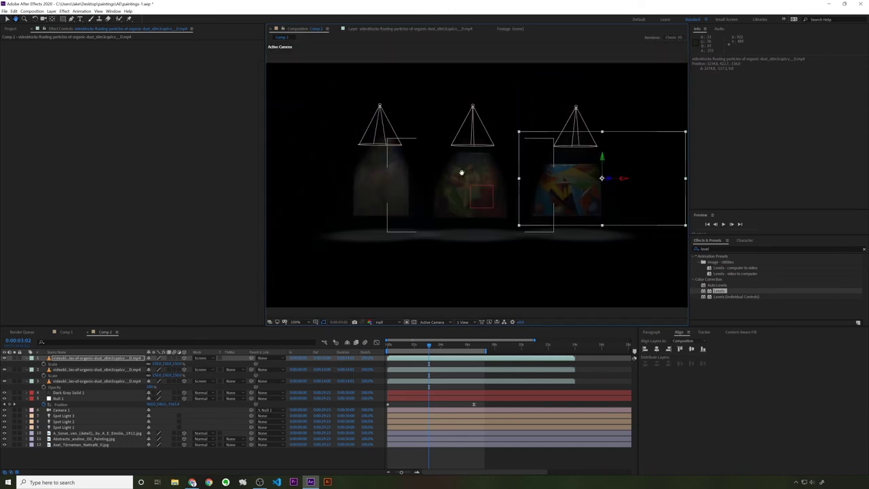
# Step: Draw a rectangular mask on the middle dust layer around the middle painting and its light beam, and deselect the layer
pyautogui.click(72, 369)
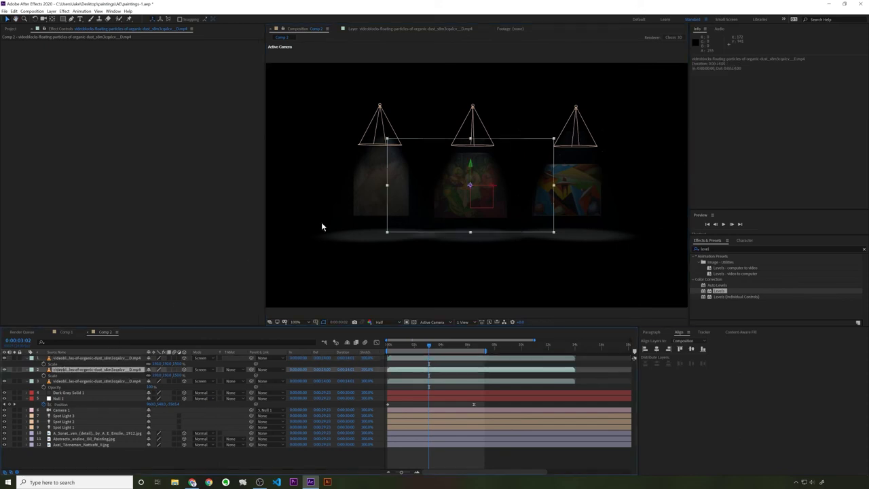
pyautogui.press('w')
pyautogui.press('q')
pyautogui.moveTo(423, 127)
pyautogui.mouseDown()
pyautogui.moveTo(462, 178)
pyautogui.moveTo(518, 227)
pyautogui.moveTo(525, 266)
pyautogui.mouseUp()
pyautogui.scroll(1, 502, 183)
pyautogui.scroll(-1, 493, 189)
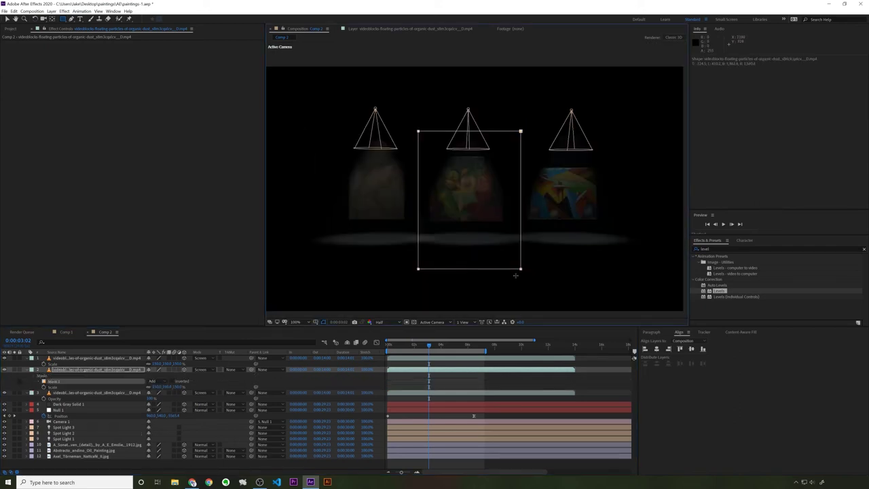
pyautogui.press('v')
pyautogui.hotkey('ctrl', 'shift', 'a')
# Step: Set the Mask Feather of the middle dust layer's rectangular mask to 50 pixels
pyautogui.scroll(2, 440, 216)
pyautogui.scroll(-1, 579, 268)
pyautogui.moveTo(586, 277); pyautogui.dragTo(542, 236)
pyautogui.scroll(1, 541, 248)
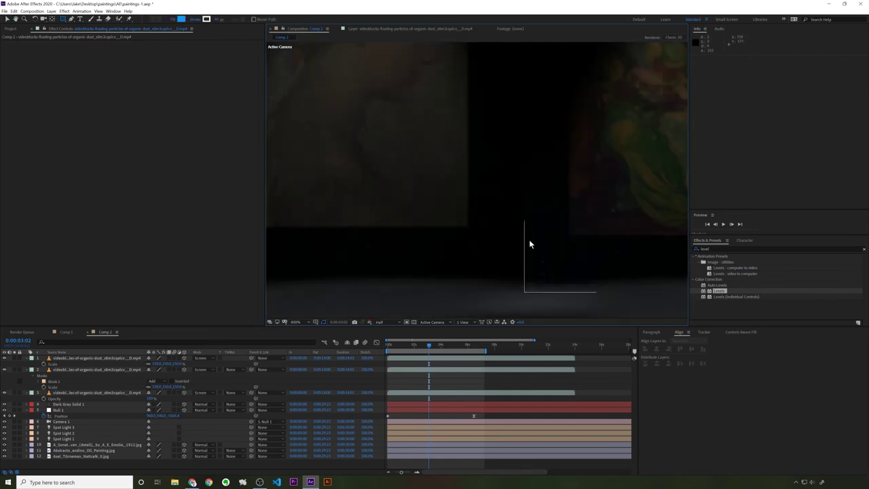
pyautogui.click(87, 359)
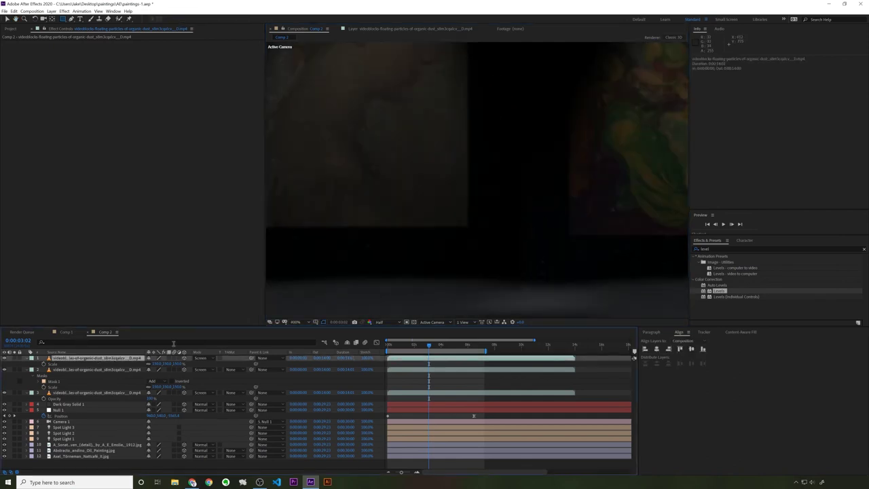
pyautogui.click(60, 369)
pyautogui.click(43, 382)
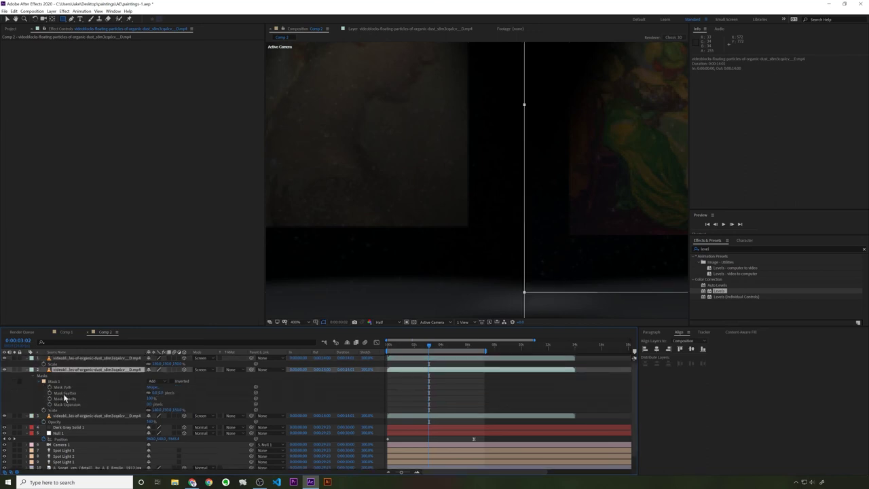
pyautogui.click(154, 394)
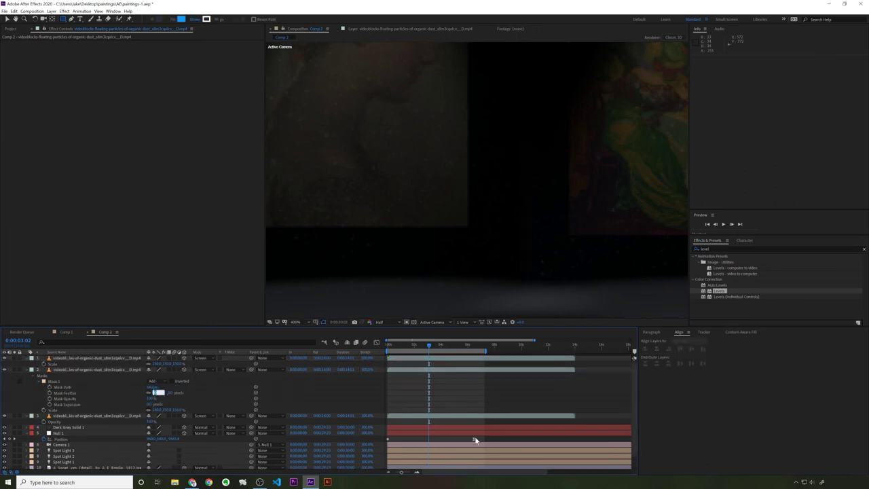
pyautogui.write('50')
pyautogui.press('Return')
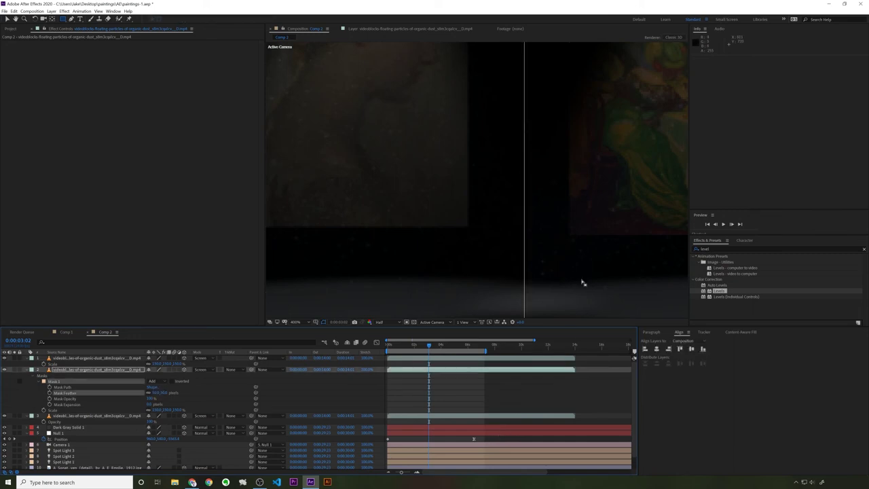
pyautogui.hotkey('ctrl', 'shift', 'a')
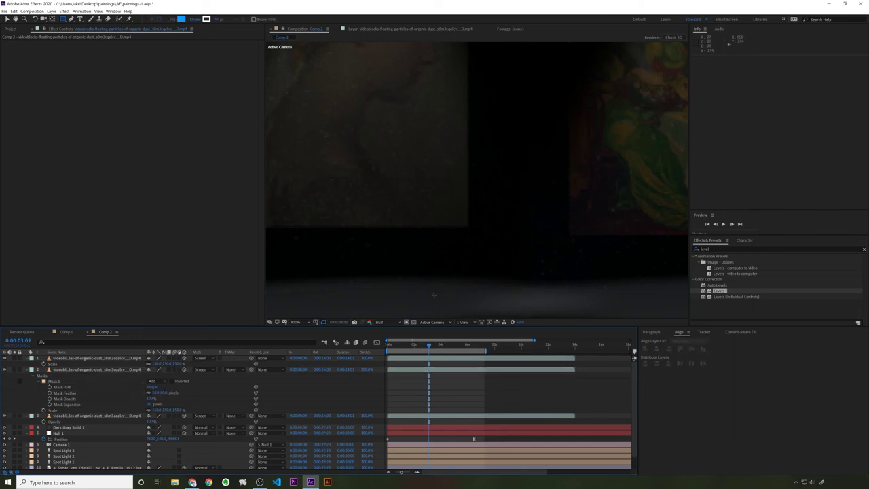
# Step: Set the middle dust layer's Mask Feather to 75 pixels, deselect the layer and return to the full view of the composition
pyautogui.click(155, 394)
pyautogui.write('75')
pyautogui.press('Return')
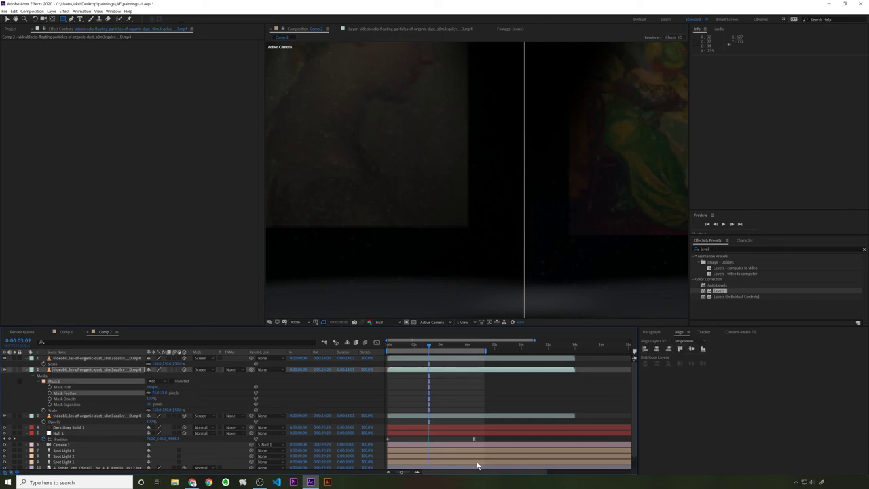
pyautogui.hotkey('ctrl', 'shift', 'a')
pyautogui.scroll(-2, 598, 223)
pyautogui.moveTo(603, 215); pyautogui.dragTo(439, 213)
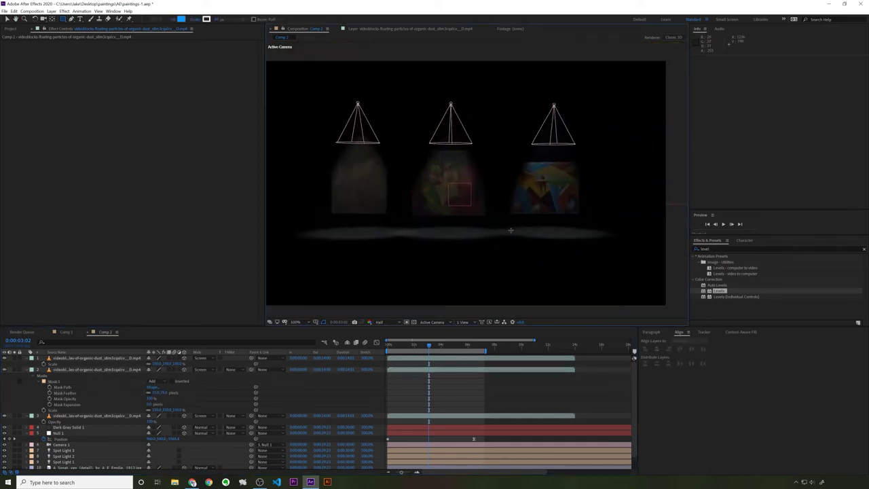
pyautogui.press('space')
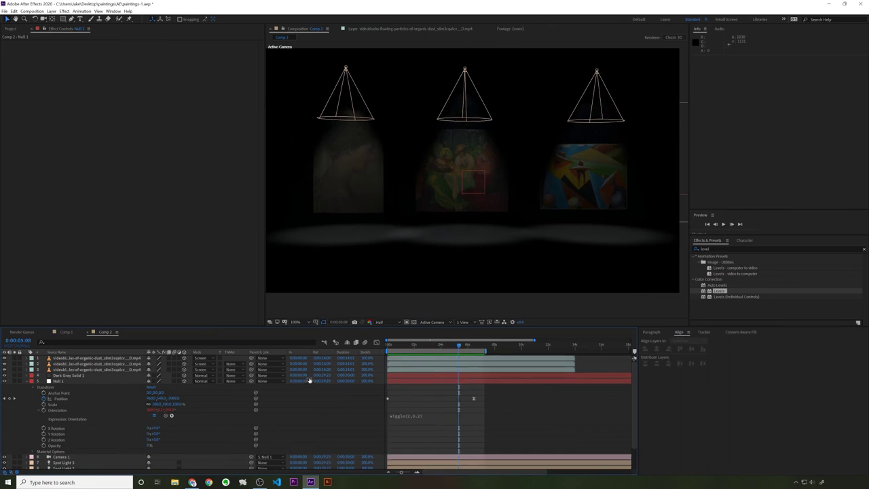
# Step: Examine the Transform and Light Options properties of Spot Light 1 for a way to show its light beam
pyautogui.scroll(-2, 71, 462)
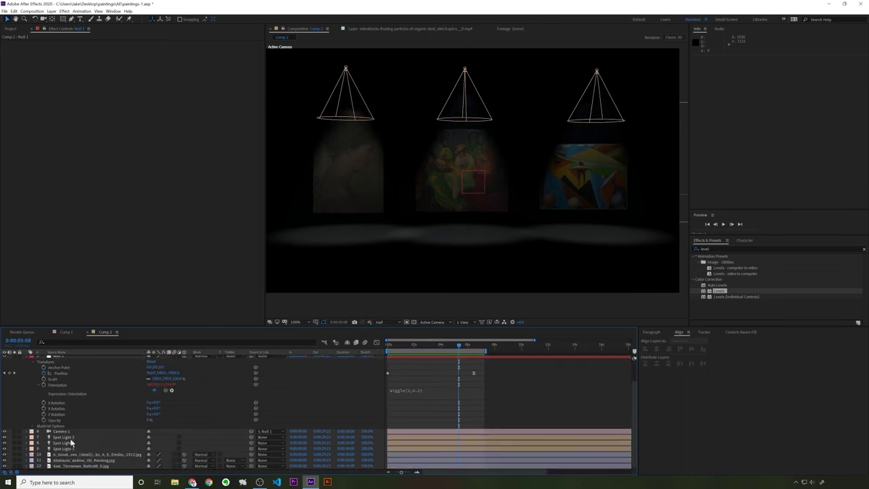
pyautogui.click(68, 449)
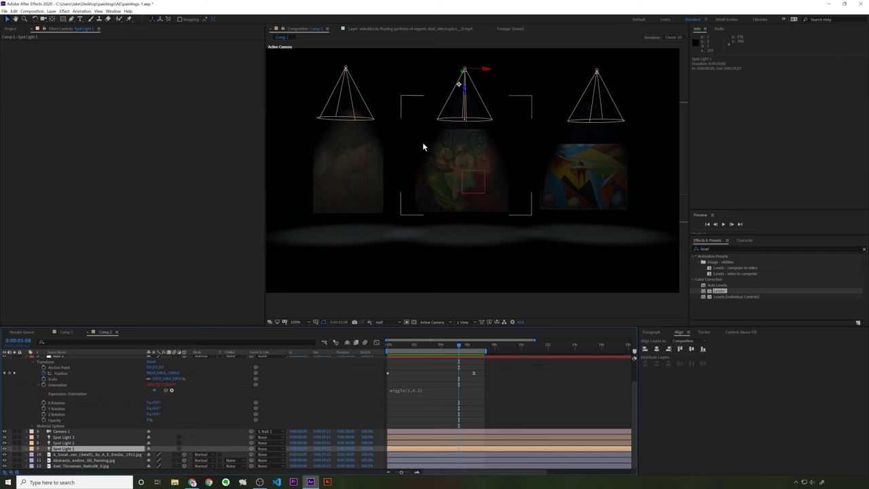
pyautogui.click(26, 449)
pyautogui.scroll(-2, 28, 451)
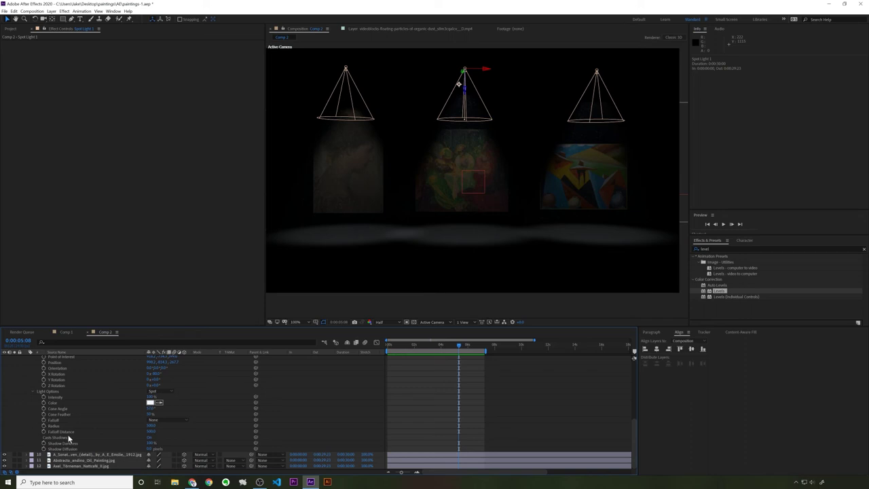
pyautogui.scroll(1, 53, 419)
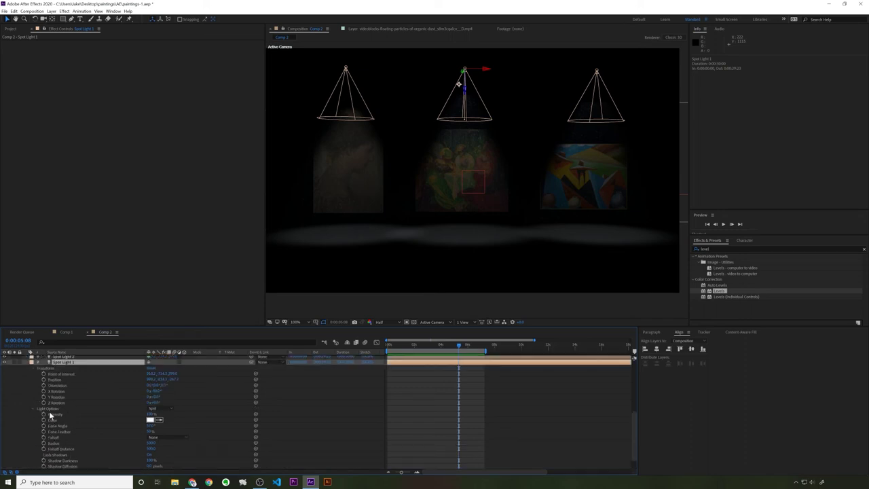
pyautogui.scroll(-1, 61, 413)
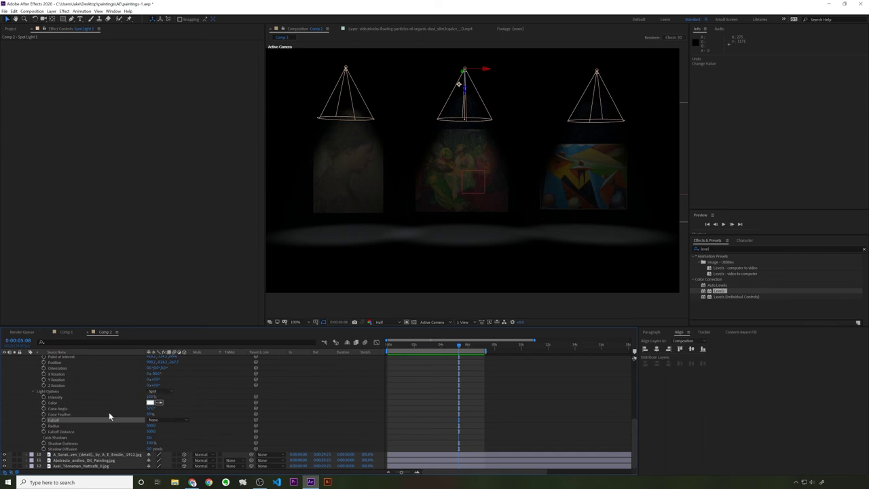
pyautogui.scroll(3, 70, 402)
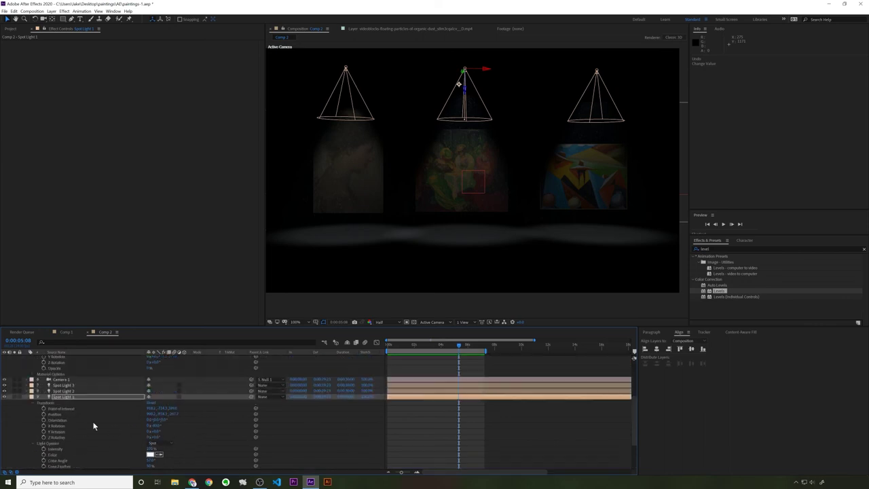
pyautogui.click(61, 396)
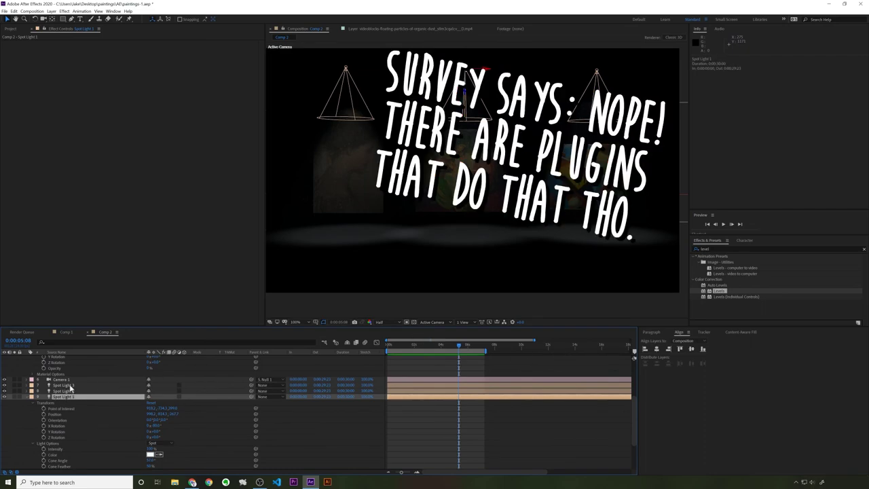
# Step: Create a white solid (ffffff) above the dust layers and turn it into a 3D layer
pyautogui.scroll(5, 70, 387)
pyautogui.click(67, 358)
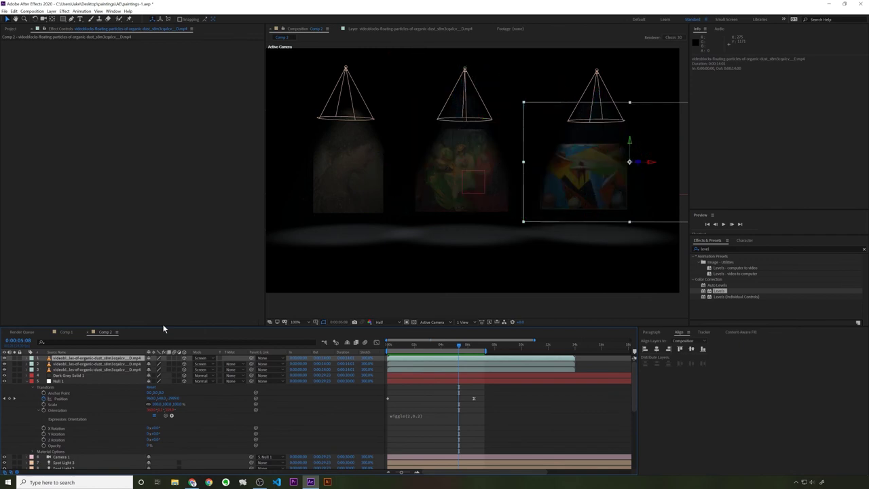
pyautogui.hotkey('ctrl', 'y')
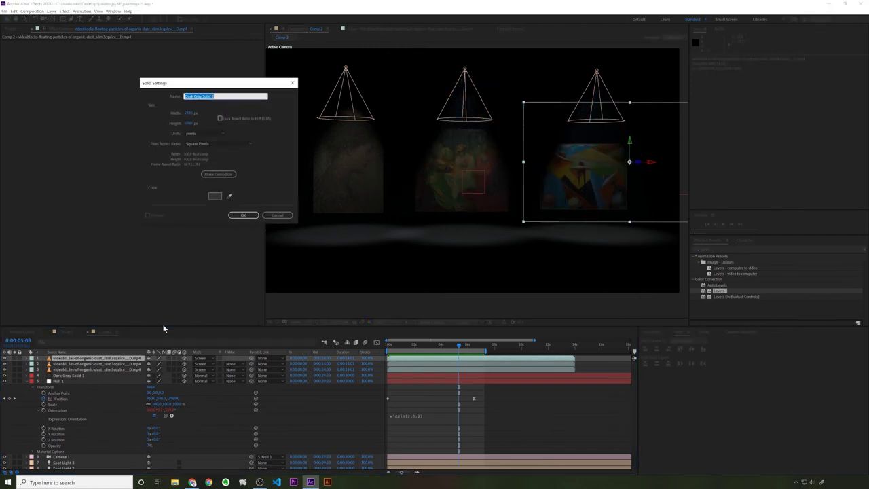
pyautogui.click(214, 197)
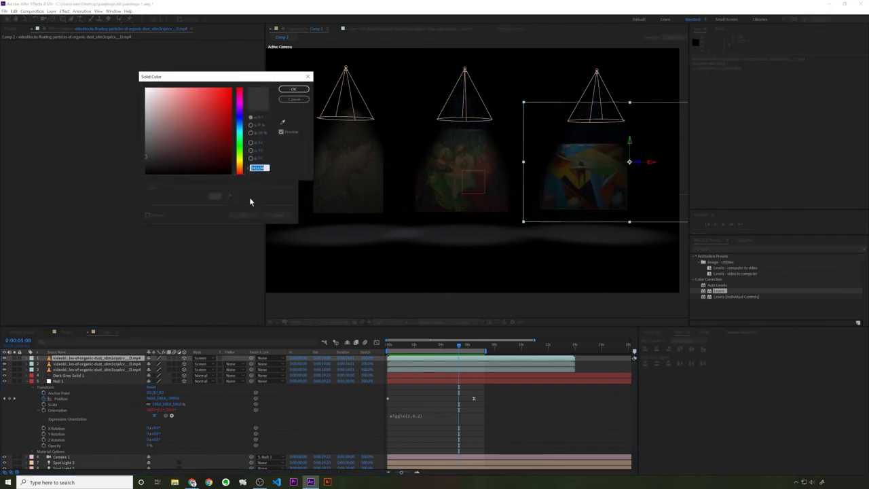
pyautogui.write('ffffff')
pyautogui.press('Return')
pyautogui.click(243, 214)
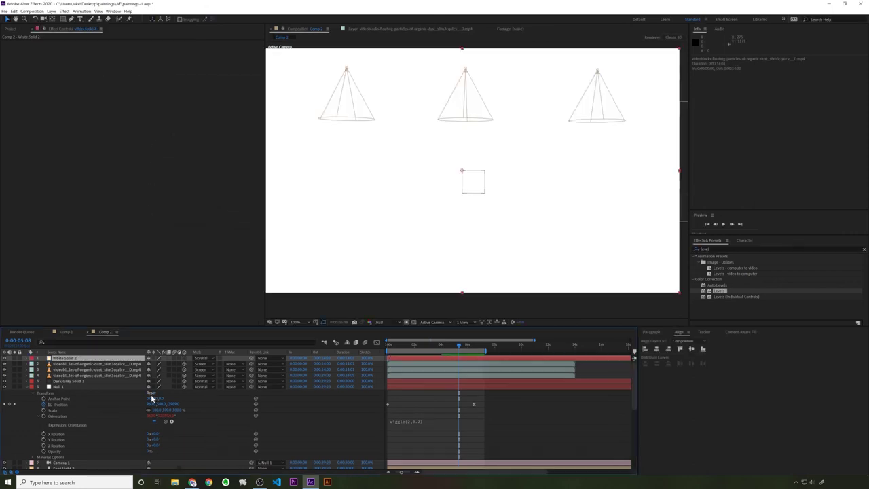
pyautogui.click(182, 360)
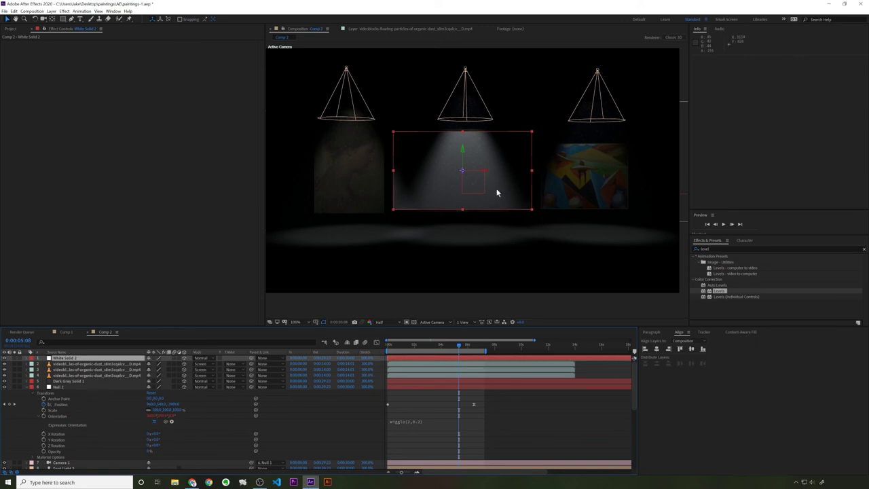
# Step: Rotate the white solid 90° and scale it up until it catches all three spotlight beams
pyautogui.press('w')
pyautogui.moveTo(463, 170); pyautogui.dragTo(442, 171)
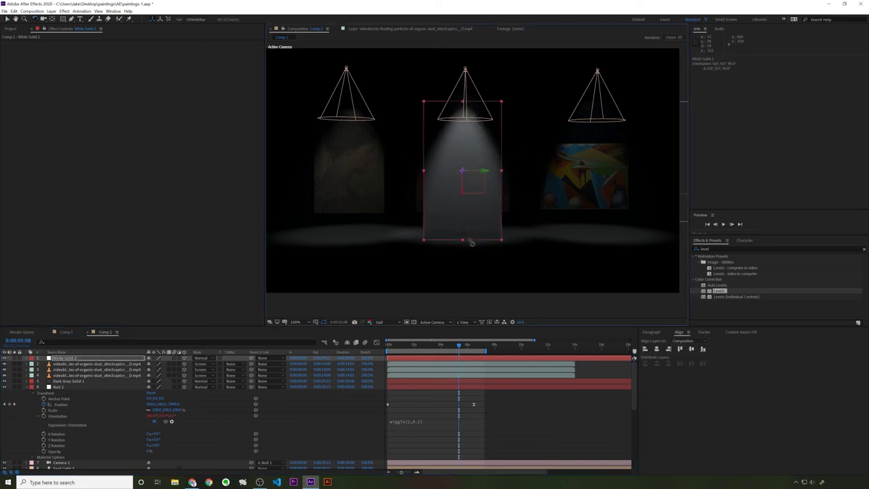
pyautogui.press('v')
pyautogui.moveTo(502, 241); pyautogui.dragTo(611, 326)
pyautogui.press('s')
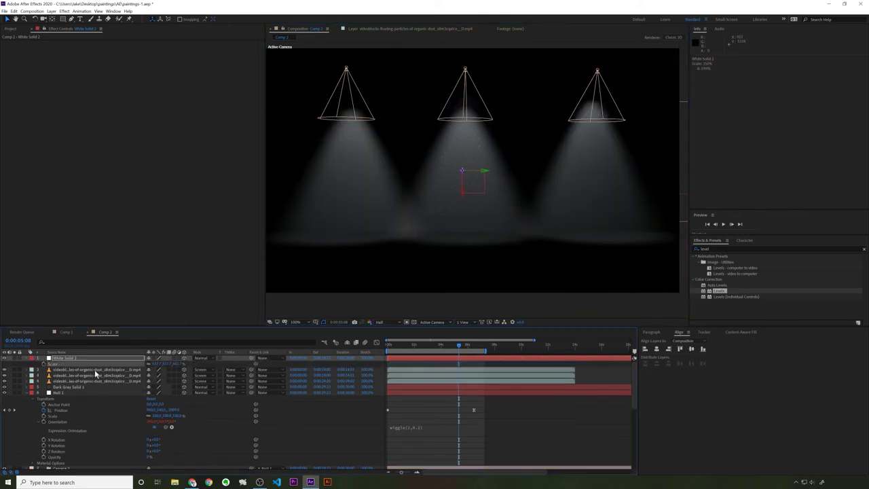
# Step: Try the Multiply blending mode on the white solid, and settle on Add
pyautogui.click(201, 356)
pyautogui.click(215, 109)
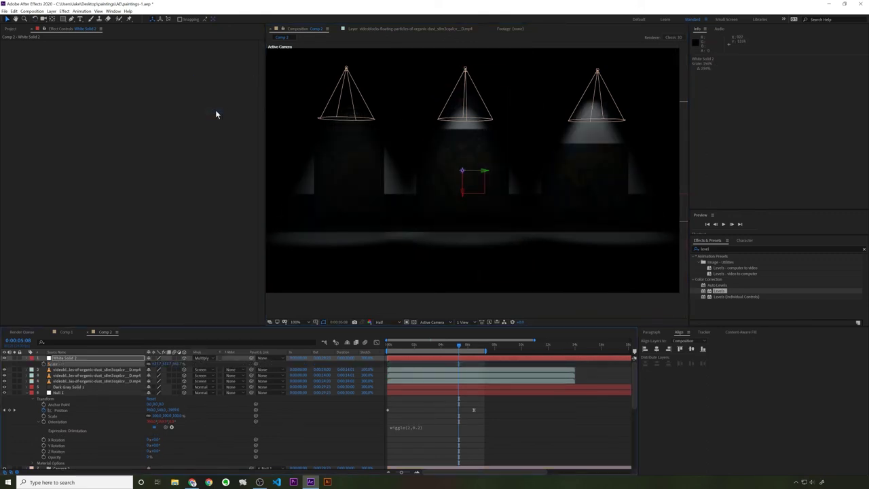
pyautogui.click(201, 358)
pyautogui.click(243, 147)
pyautogui.click(106, 358)
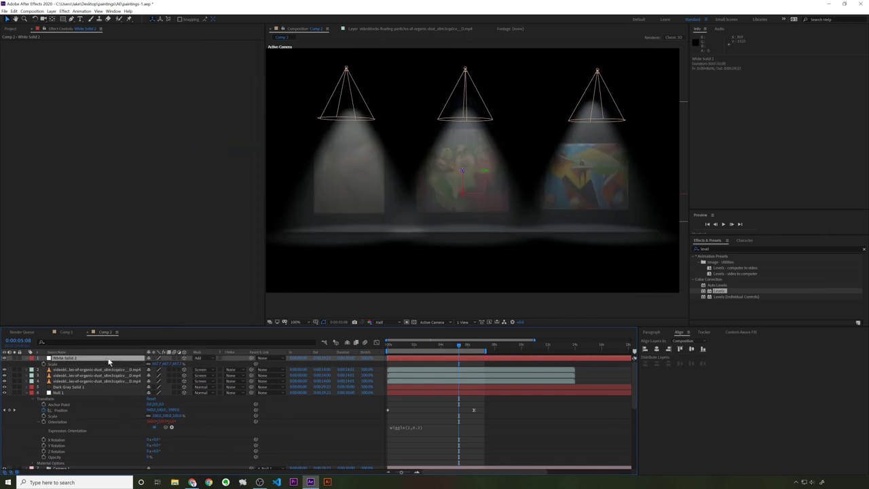
# Step: Lower the white solid's Opacity to soften the light beams over the paintings
pyautogui.press('t')
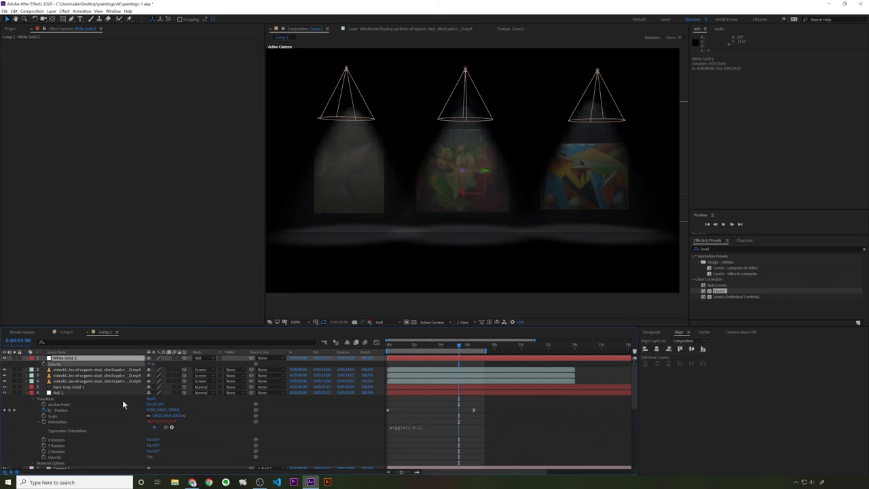
pyautogui.press('Return')
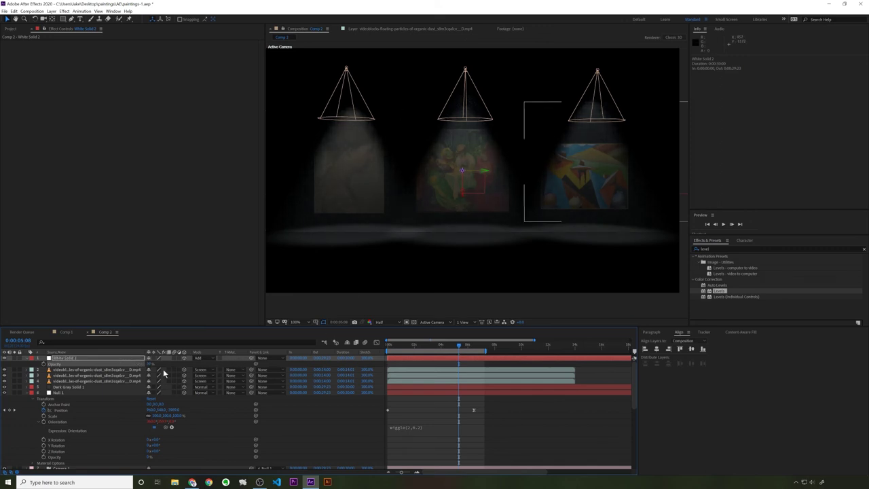
pyautogui.click(149, 363)
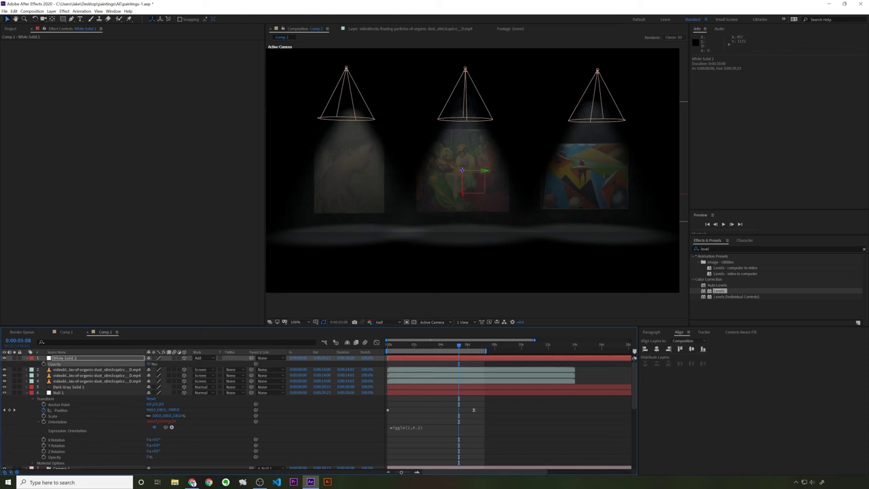